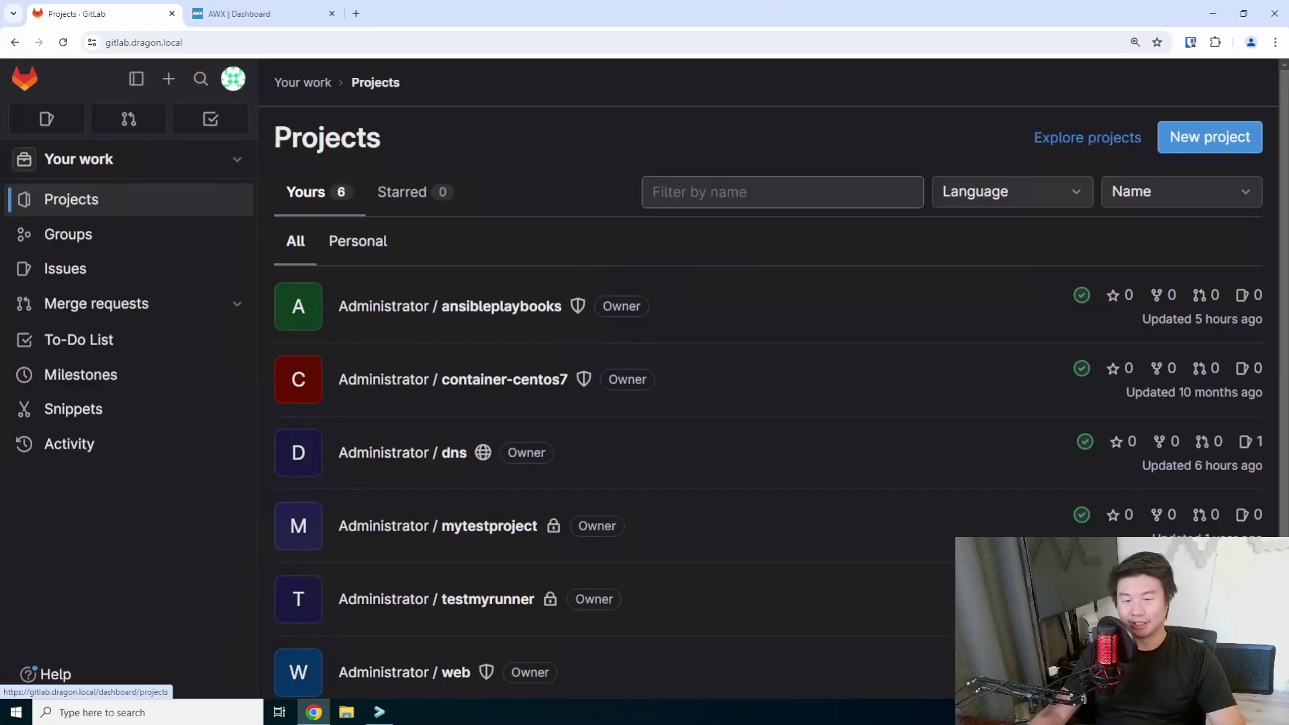
# Open dragon.local.zone from the dns project in the Web IDE and change the serial to 202307156.
pyautogui.click(432, 463)
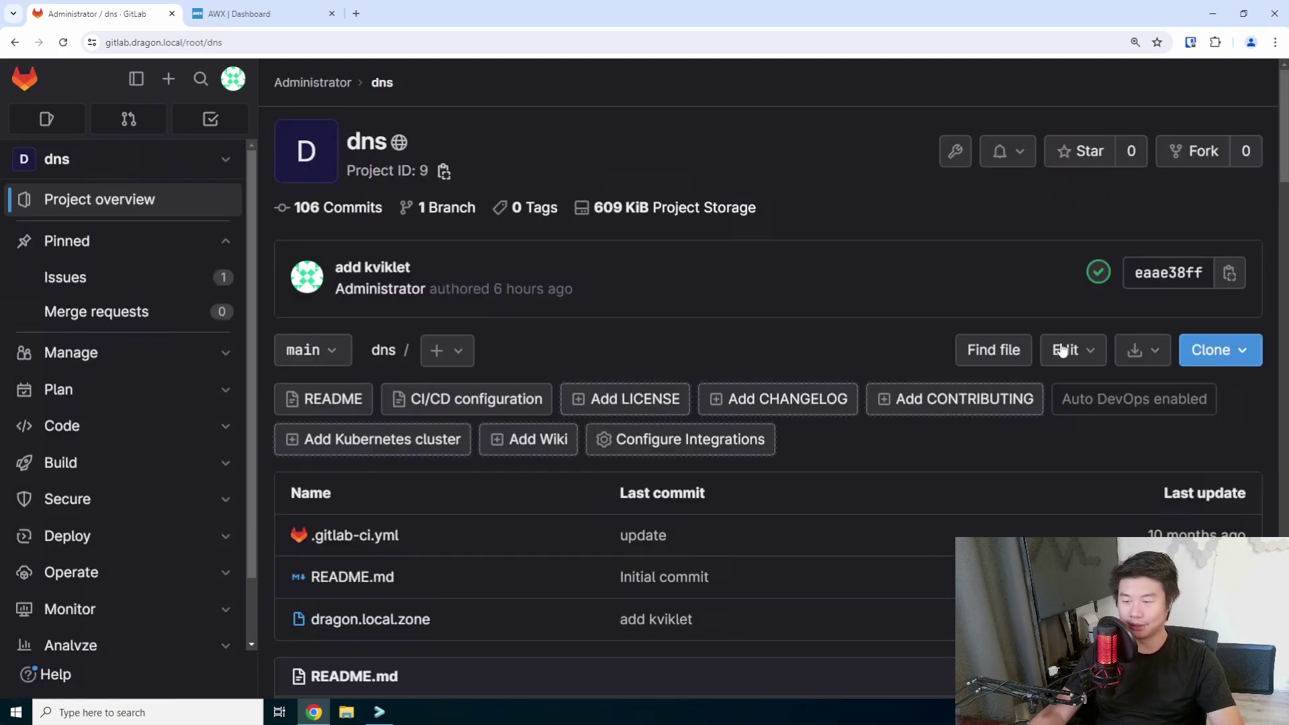
pyautogui.click(1060, 350)
pyautogui.click(1029, 400)
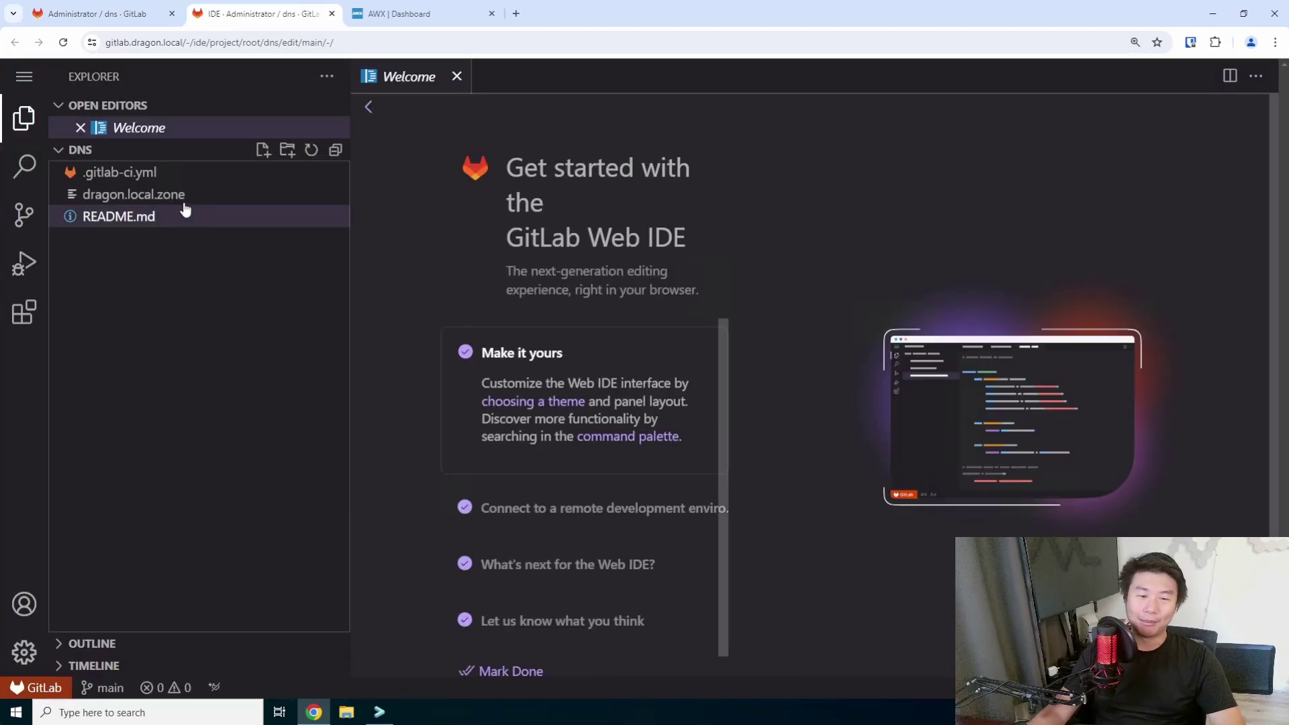
pyautogui.click(177, 195)
pyautogui.click(497, 161)
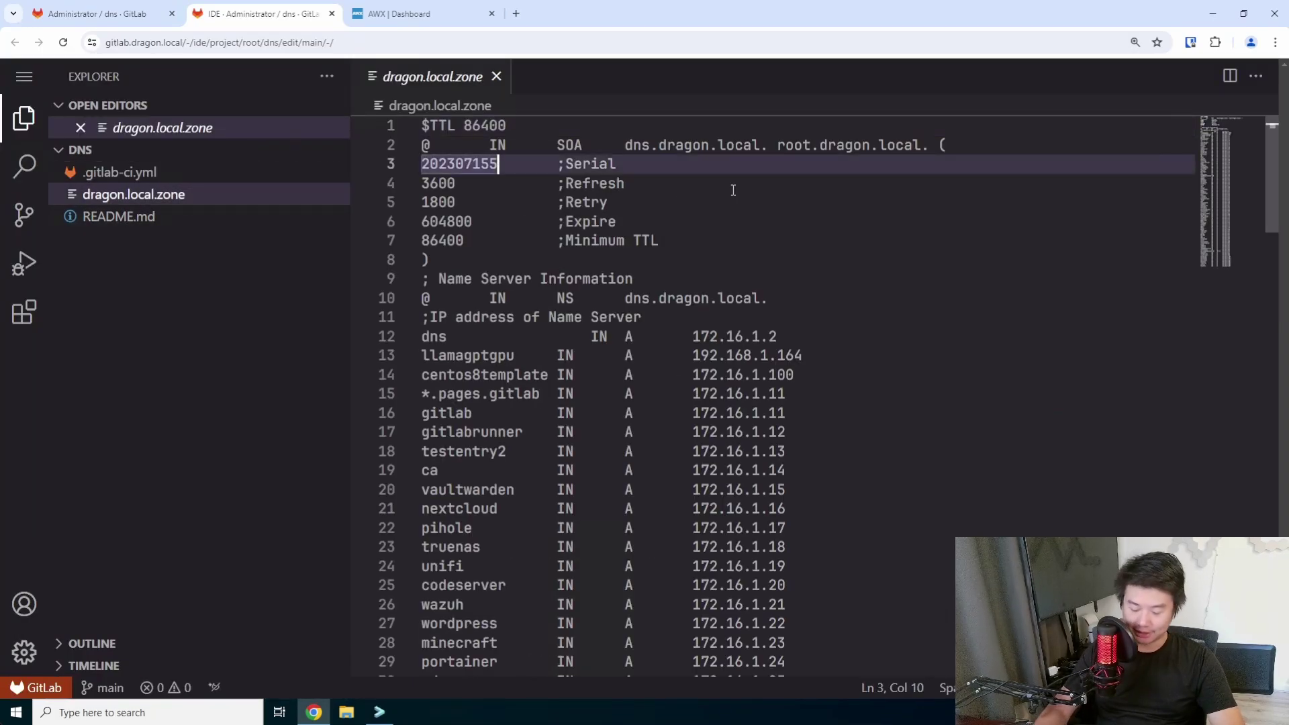
pyautogui.press('BackSpace')
pyautogui.write('6')
# Add the record 'hoarder IN A 172.16.1.108' after the kviklet entry.
pyautogui.scroll(-10, 732, 189)
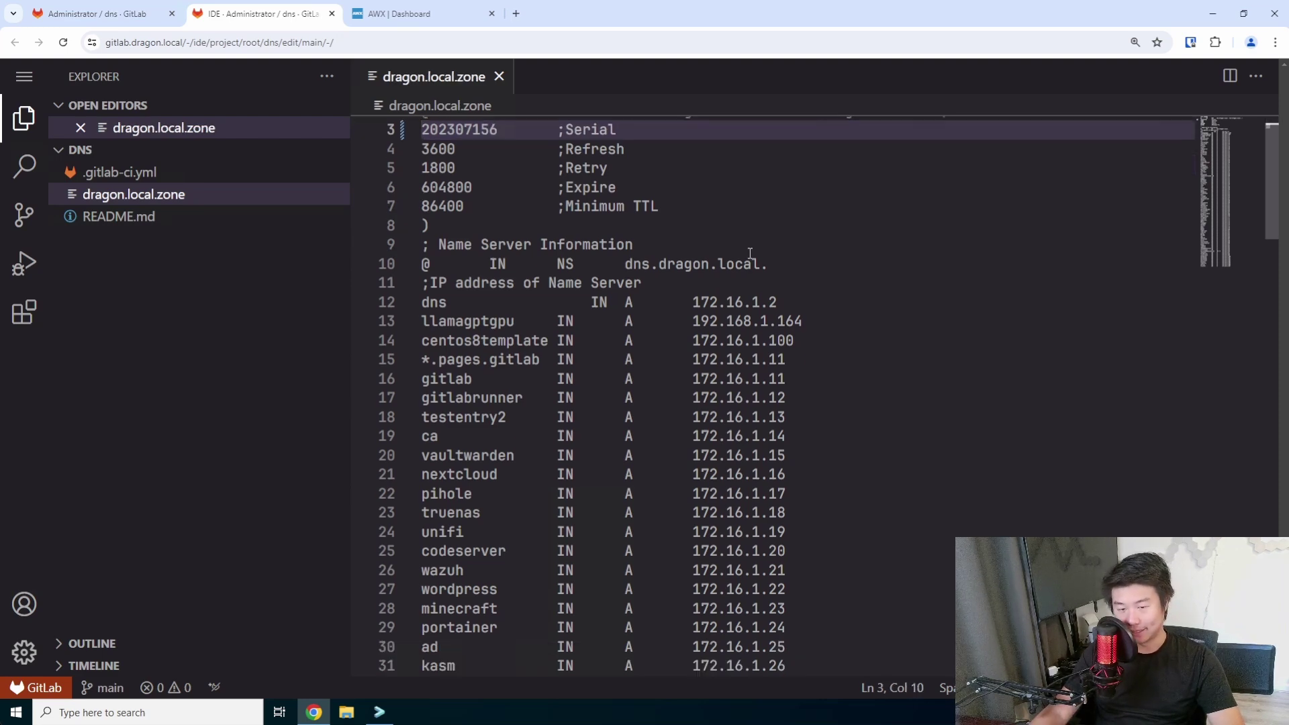
pyautogui.scroll(-20, 784, 327)
pyautogui.scroll(2, 913, 305)
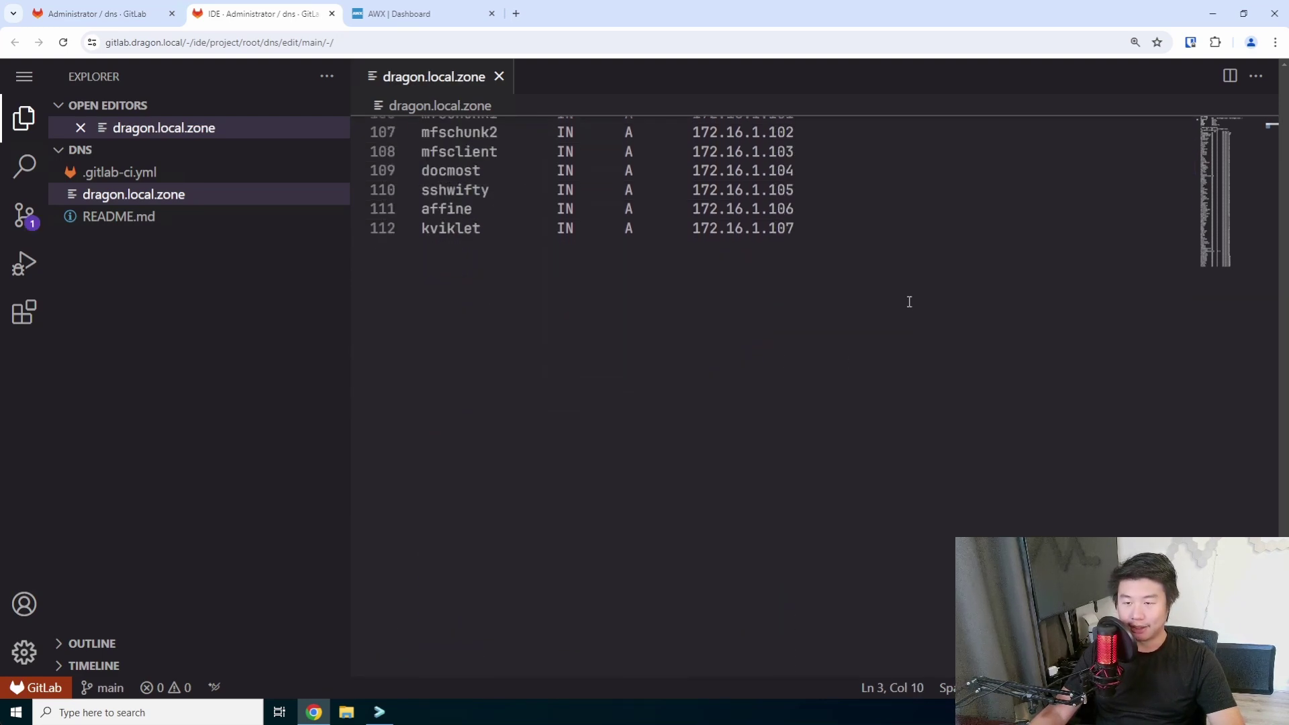
pyautogui.click(909, 301)
pyautogui.press('Return')
pyautogui.write('hoarder')
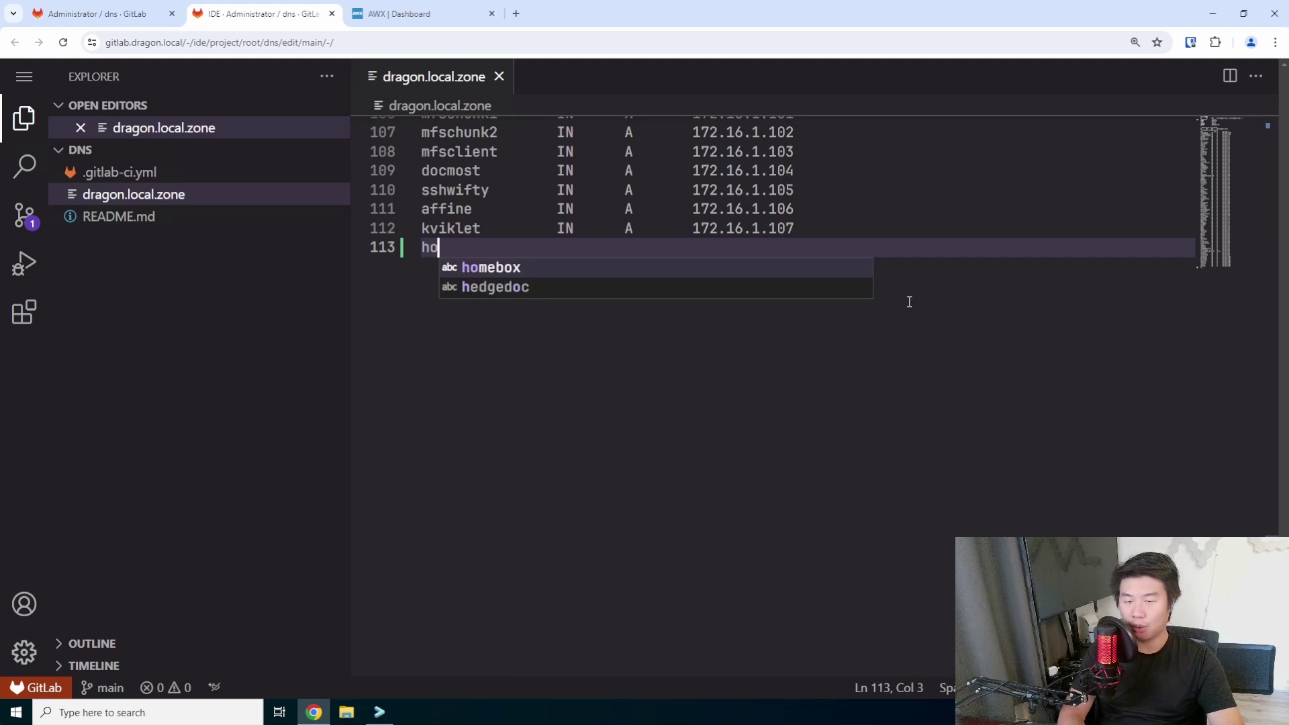
pyautogui.press('Tab')
pyautogui.press('Tab')
pyautogui.write('IN')
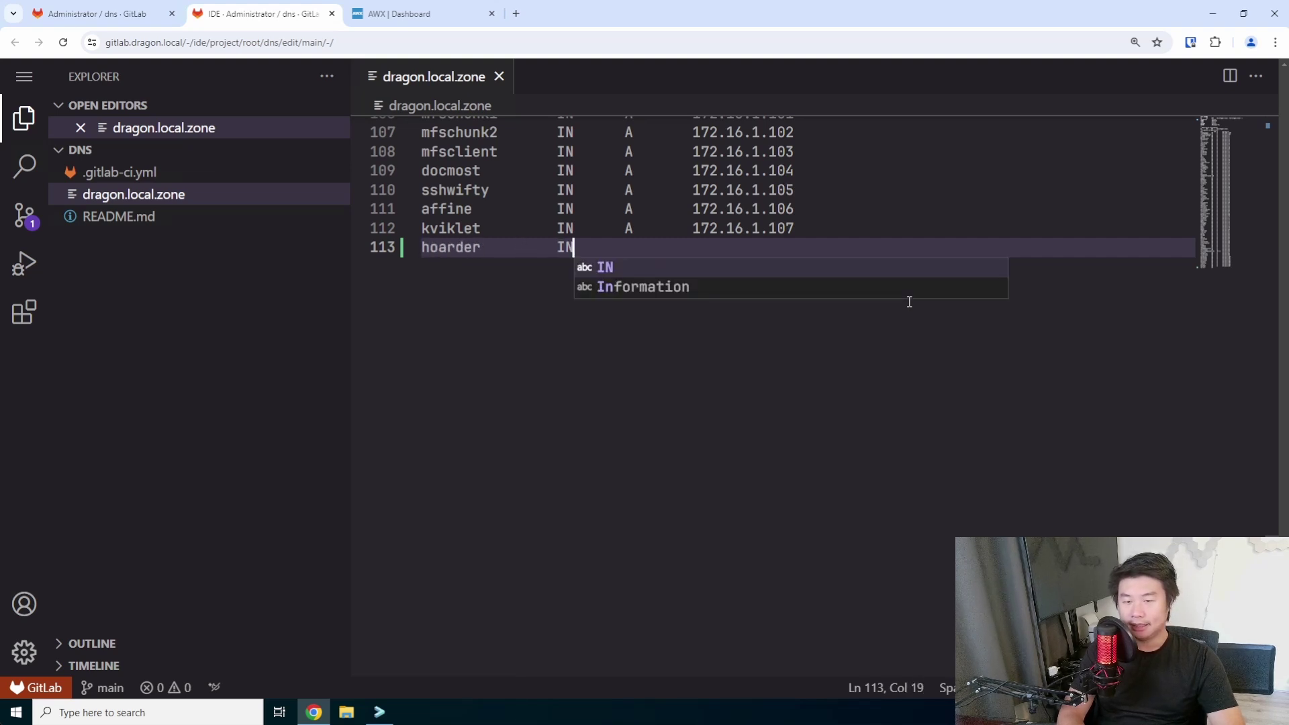
pyautogui.press('Tab')
pyautogui.write('A')
pyautogui.press('Escape')
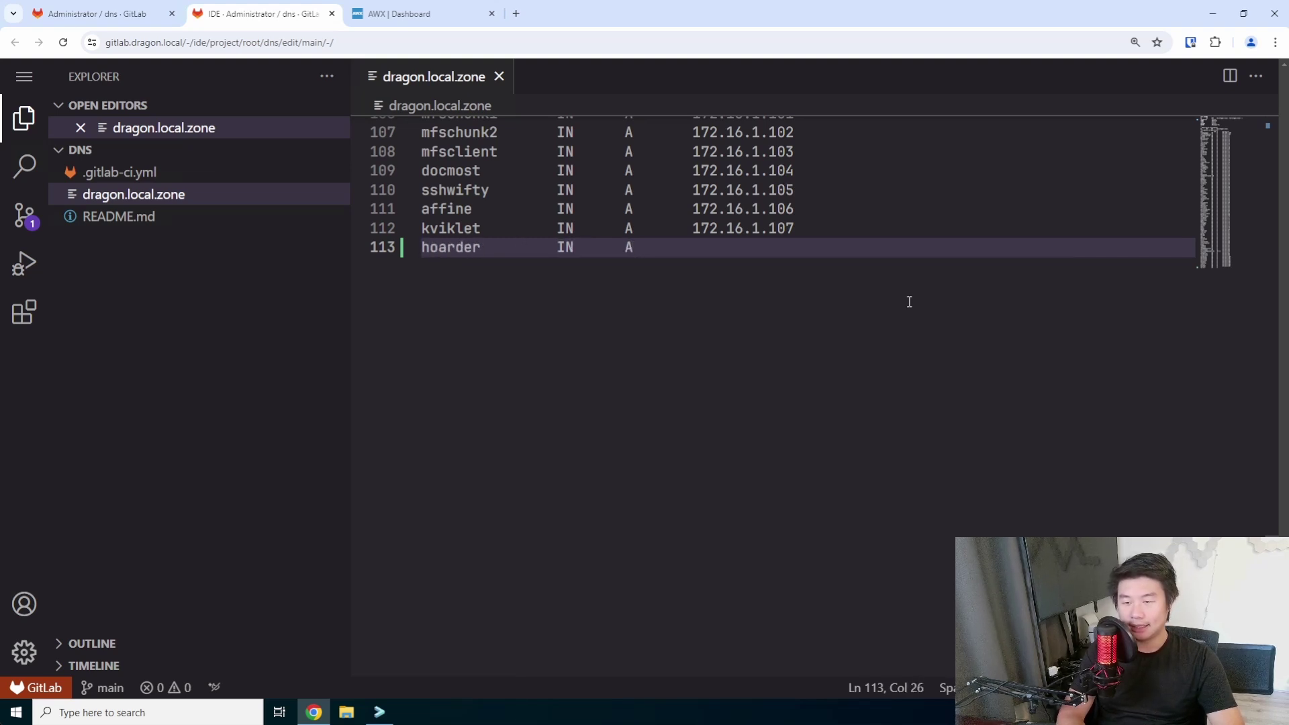
pyautogui.write('172.16.1.')
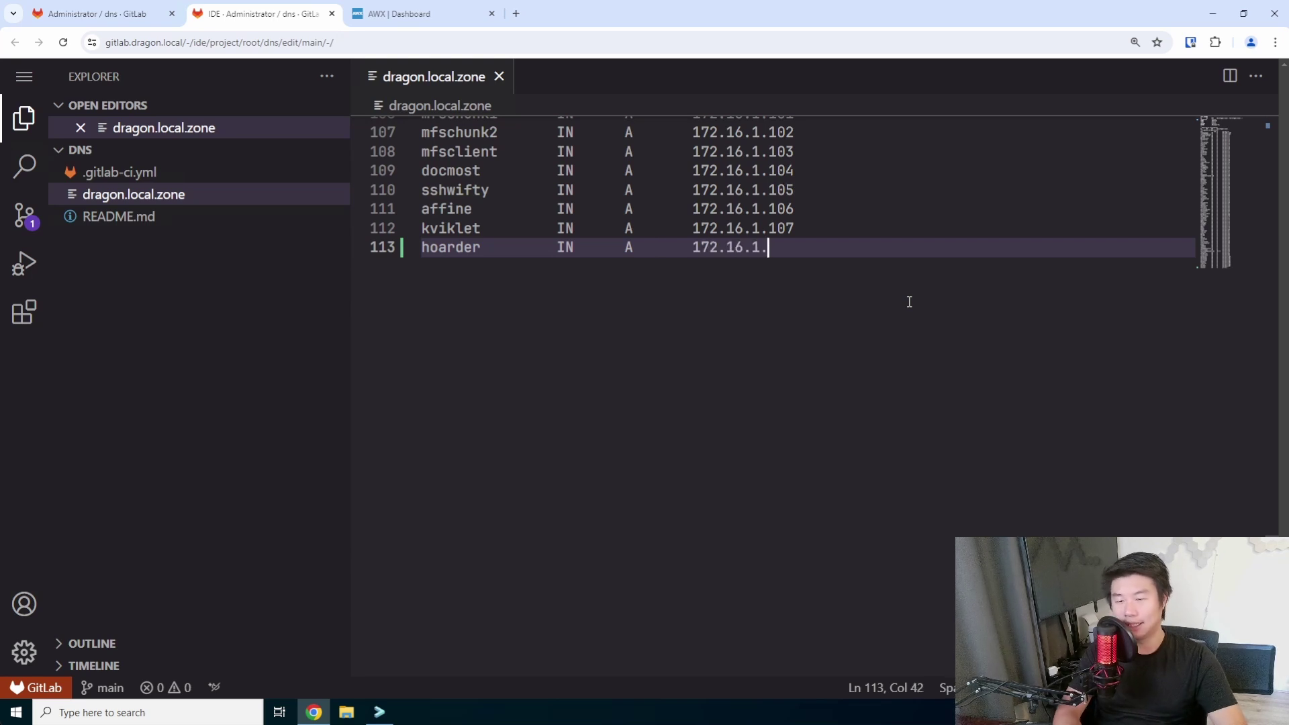
pyautogui.write('108')
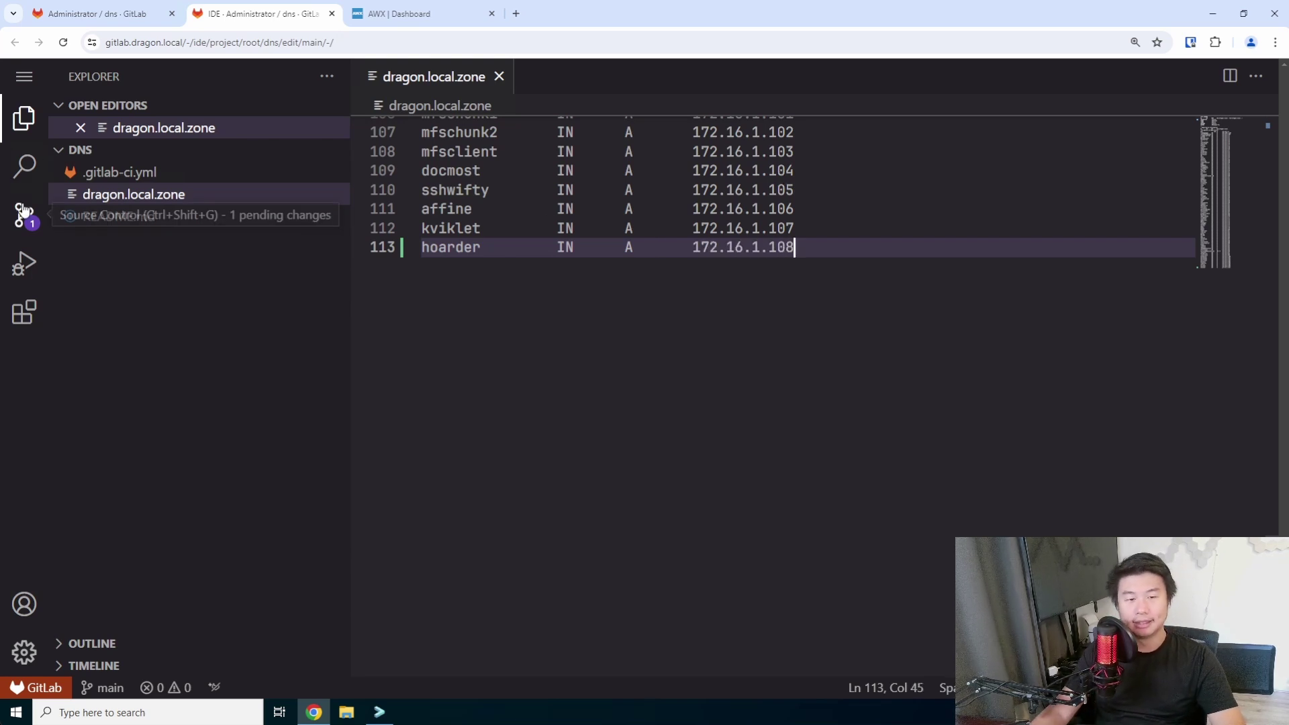
# Commit the zone change to main with the message 'add hoarder'.
pyautogui.click(24, 212)
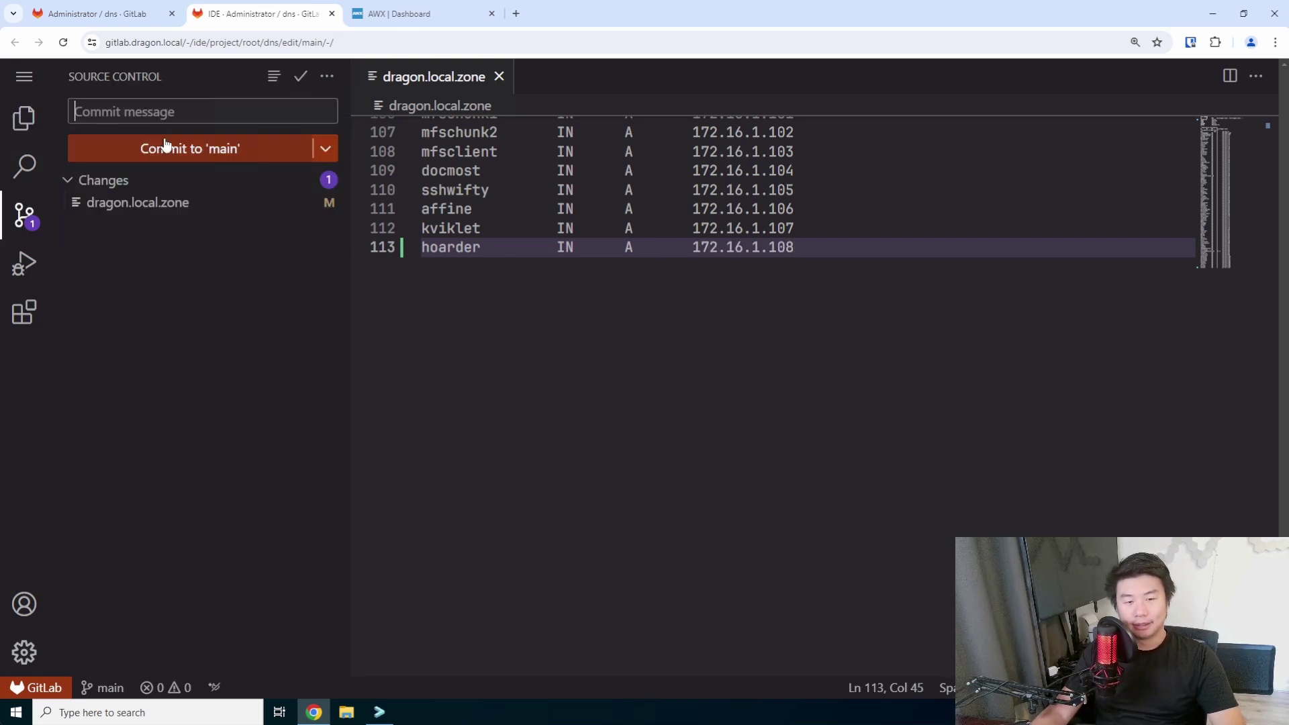
pyautogui.click(237, 108)
pyautogui.write('add hoar')
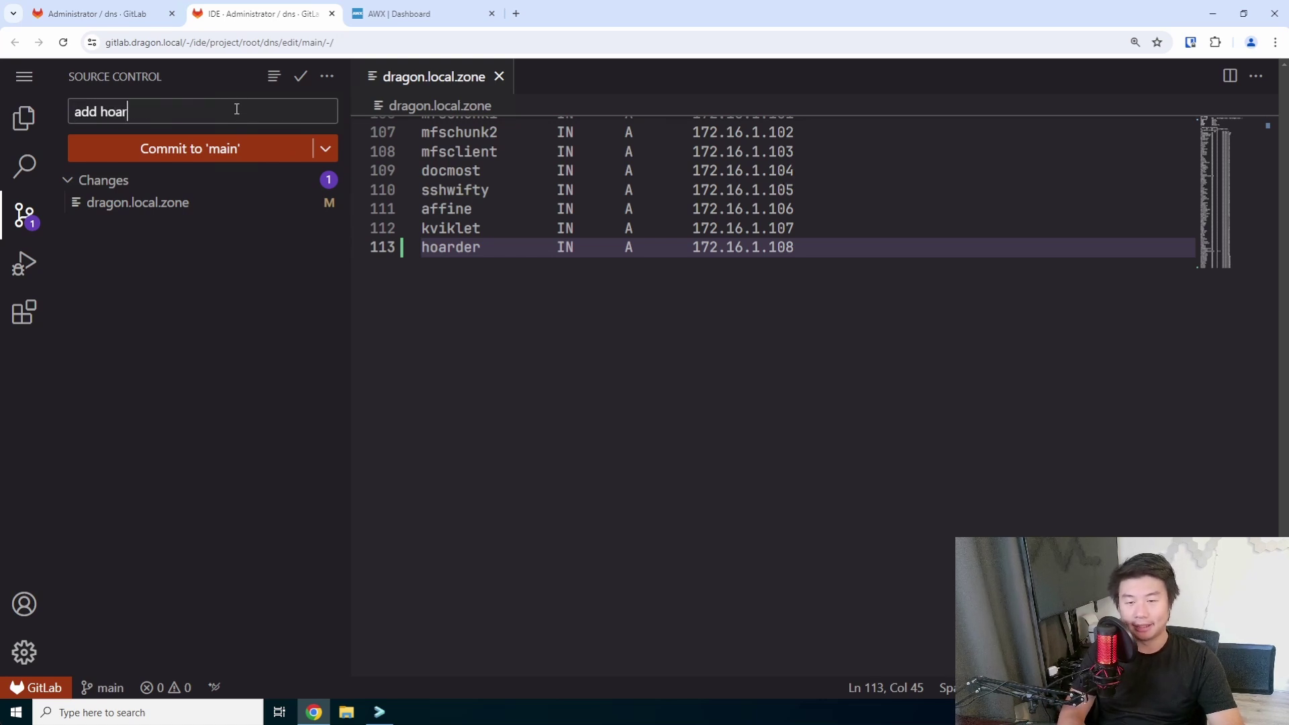
pyautogui.write('der')
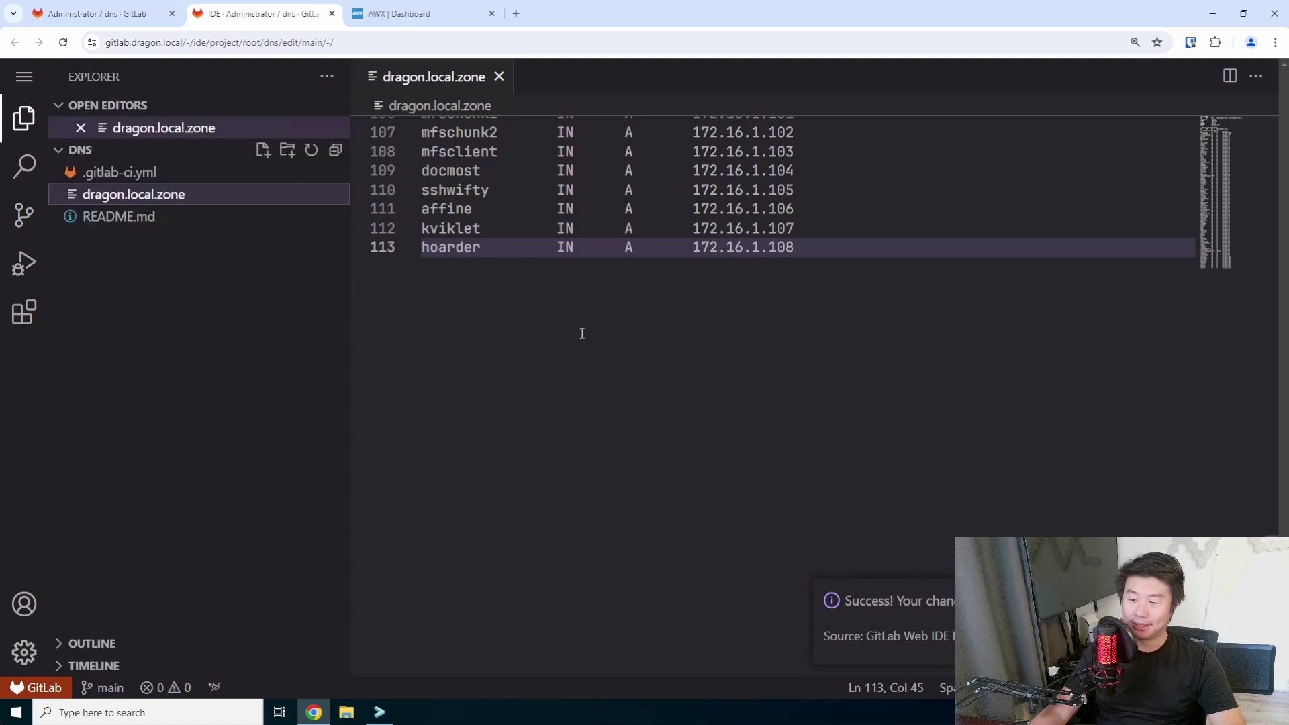
pyautogui.click(649, 369)
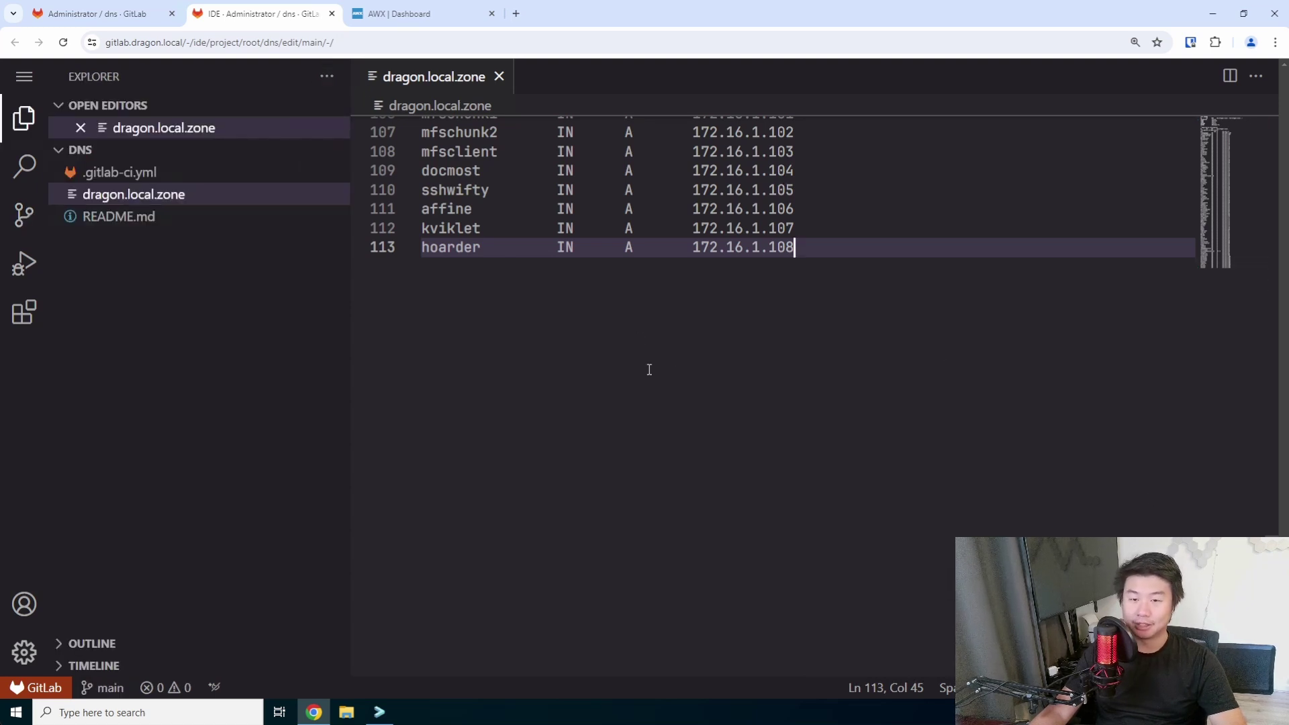
# Leave the dns Web IDE and open the ansibleplaybooks project in the Web IDE.
pyautogui.click(332, 13)
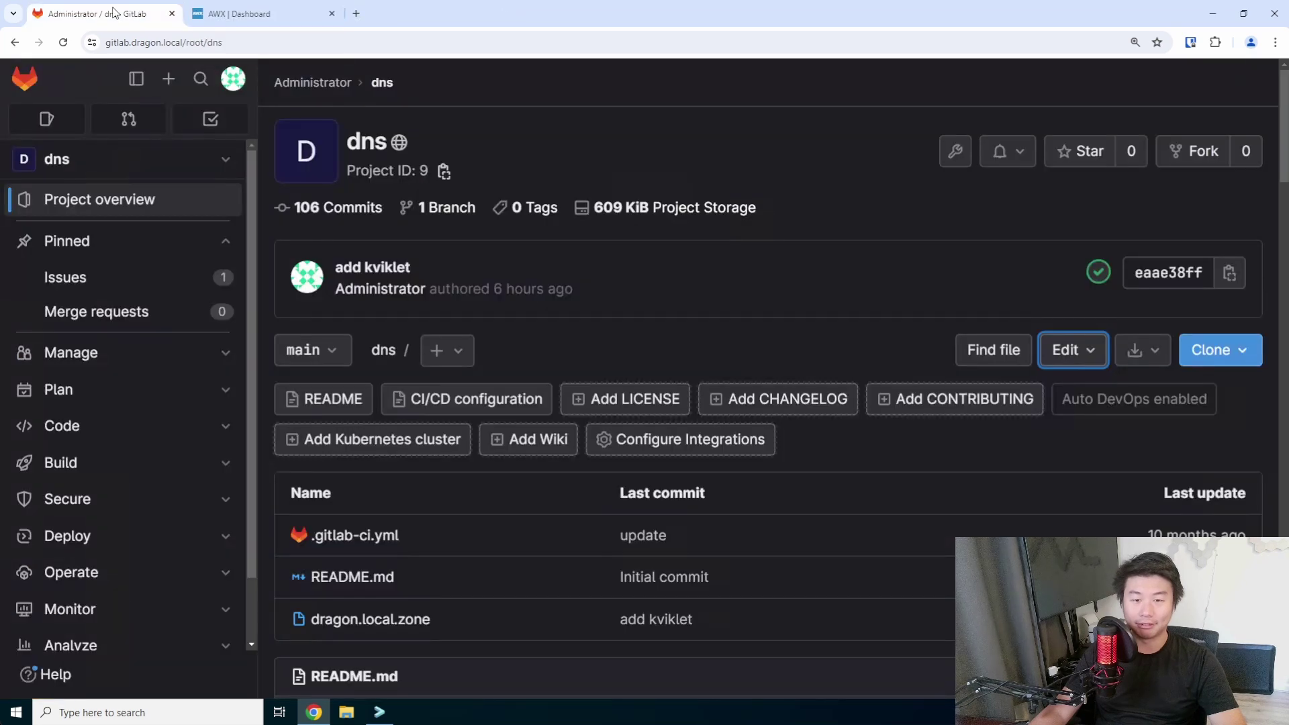
pyautogui.click(29, 75)
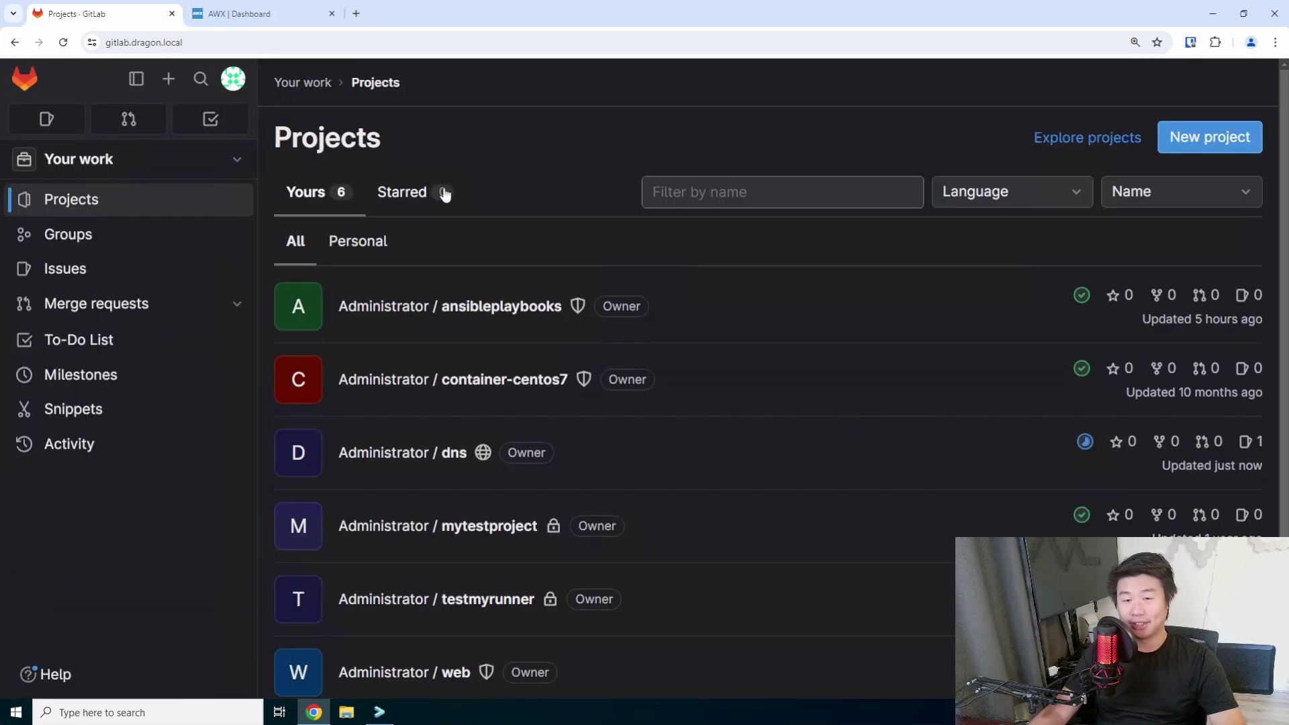
pyautogui.click(460, 308)
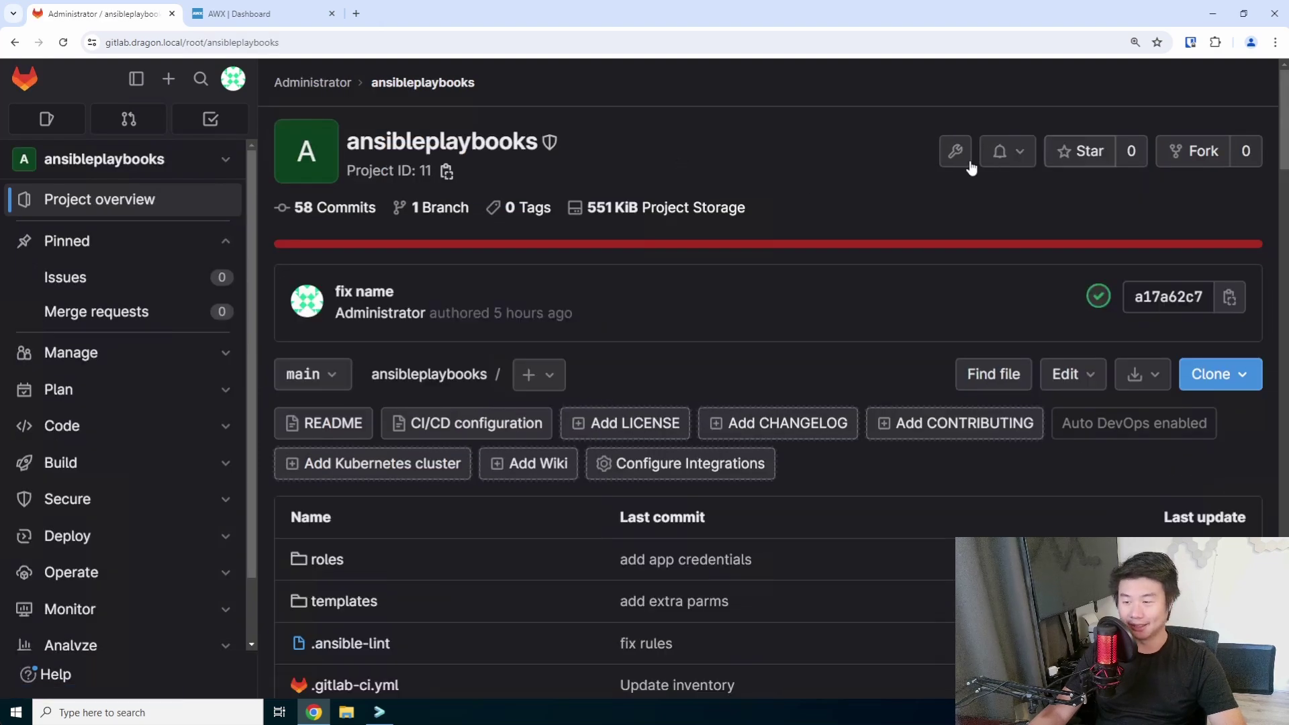
pyautogui.scroll(-3, 792, 171)
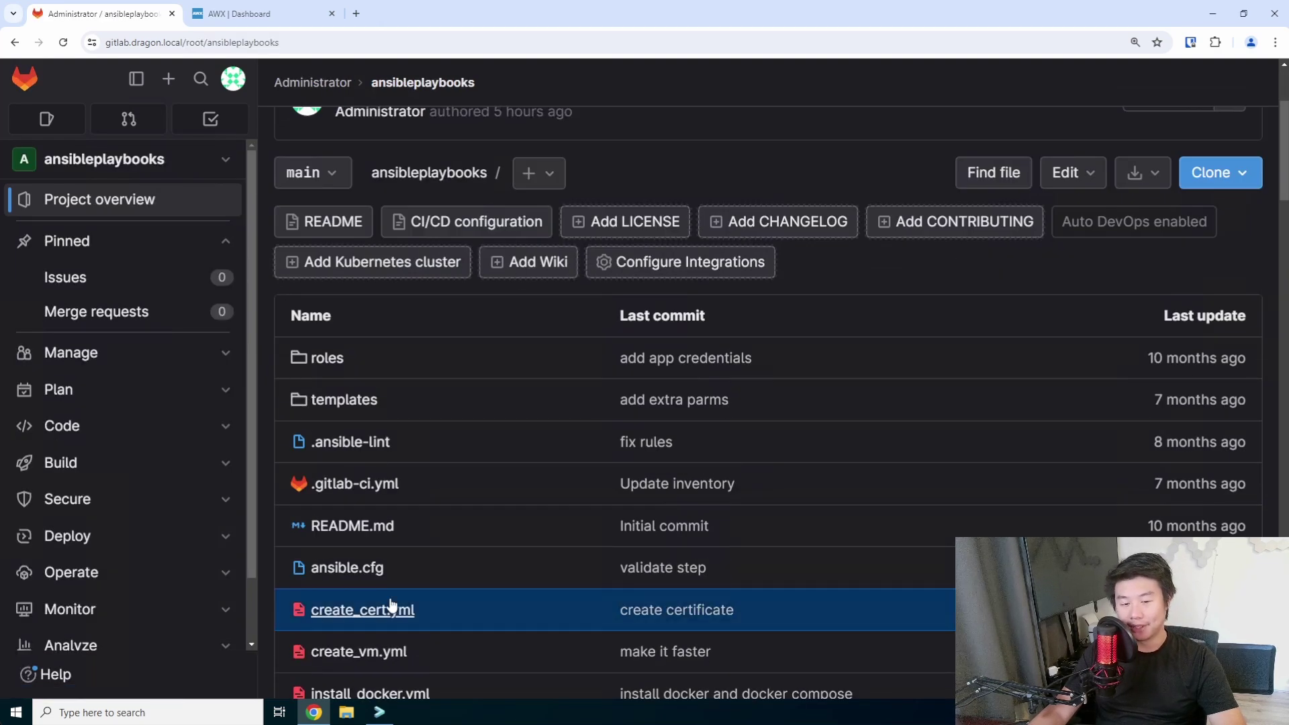
pyautogui.click(1082, 178)
pyautogui.click(1073, 260)
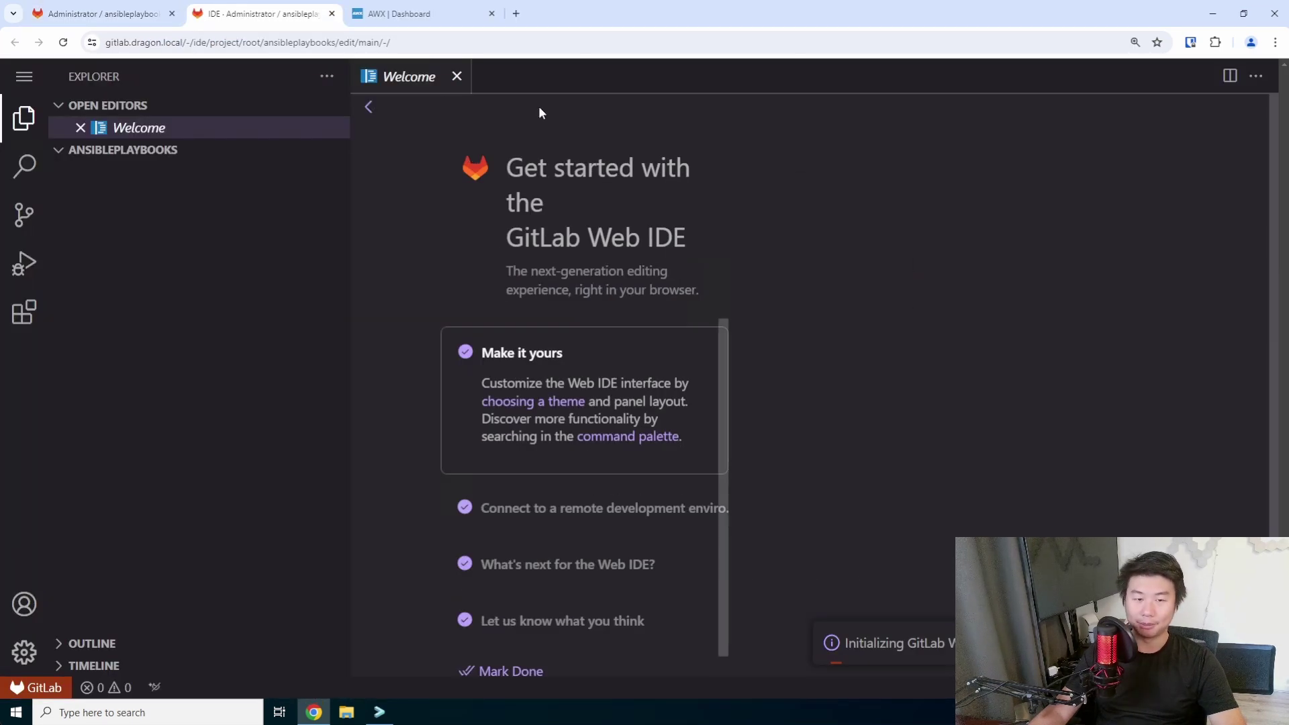
# Append host 'hoarder' after kviklet at the end of the inventory file.
pyautogui.click(183, 349)
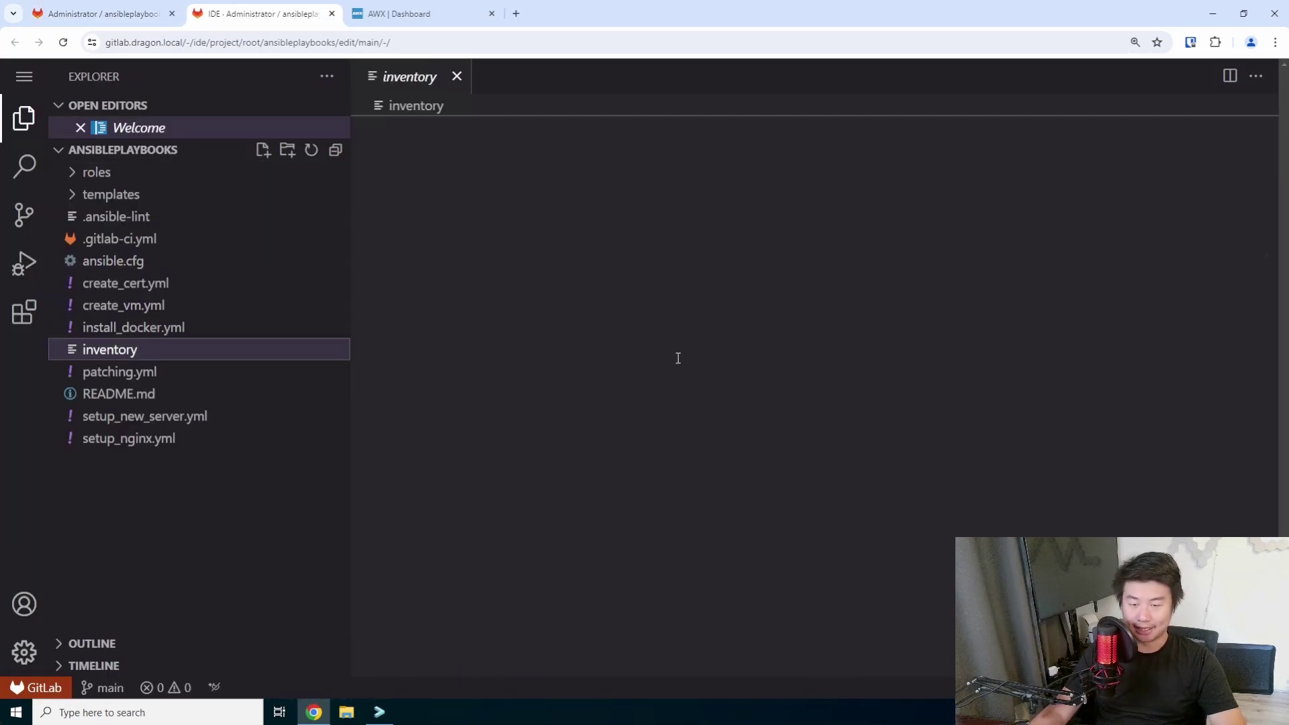
pyautogui.click(677, 355)
pyautogui.press('Return')
pyautogui.write('ho')
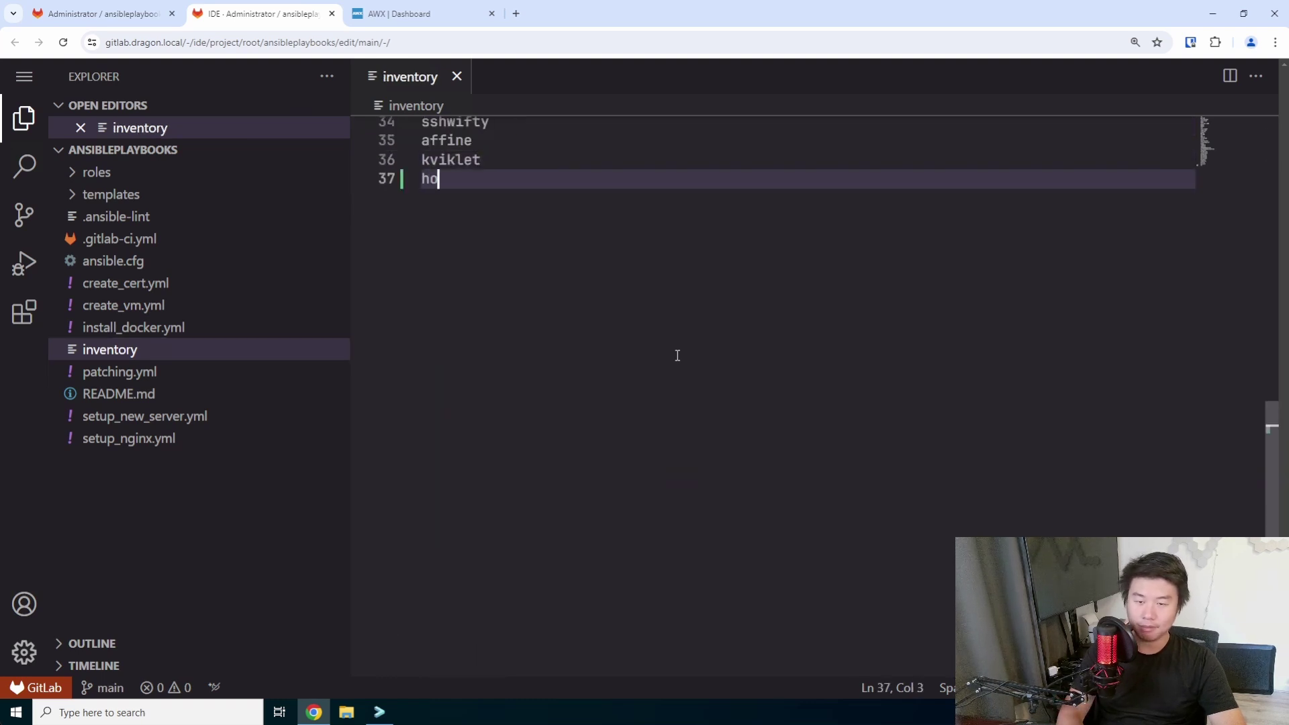
pyautogui.write('arder')
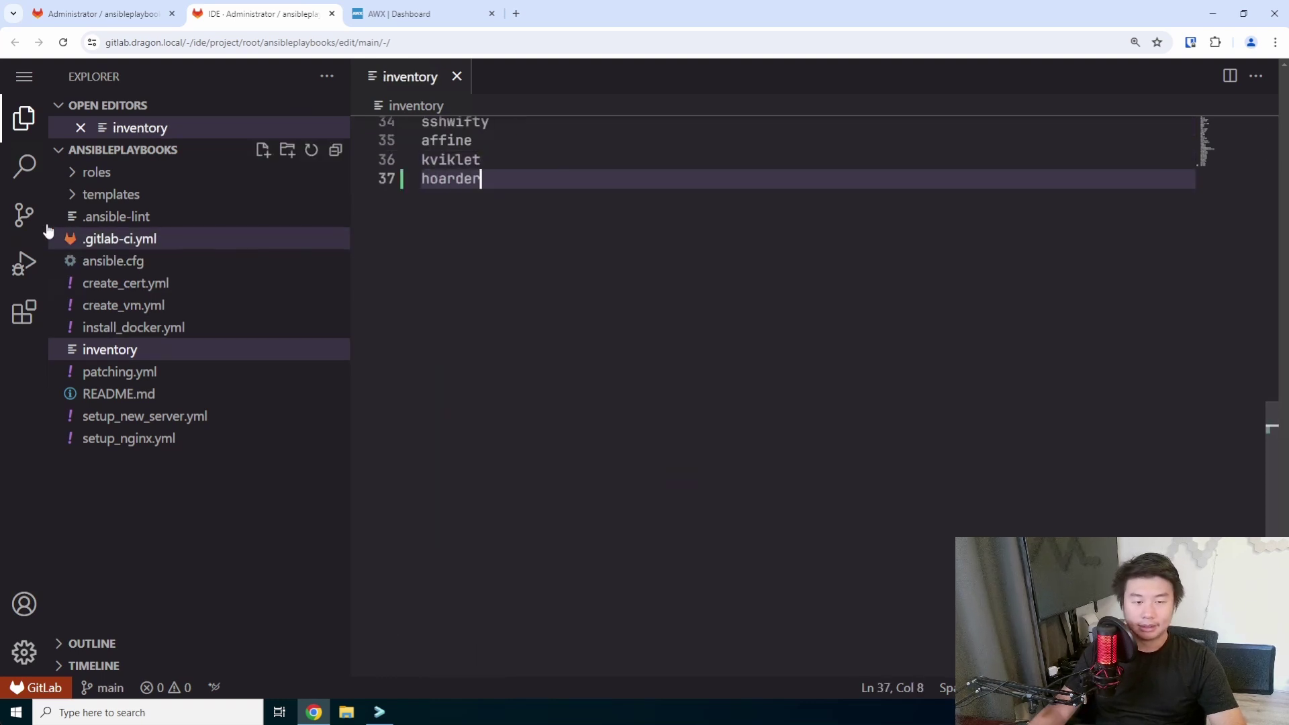
# Commit the inventory change to main as 'add hoarder' and close the Web IDE.
pyautogui.click(24, 215)
pyautogui.write('add ho')
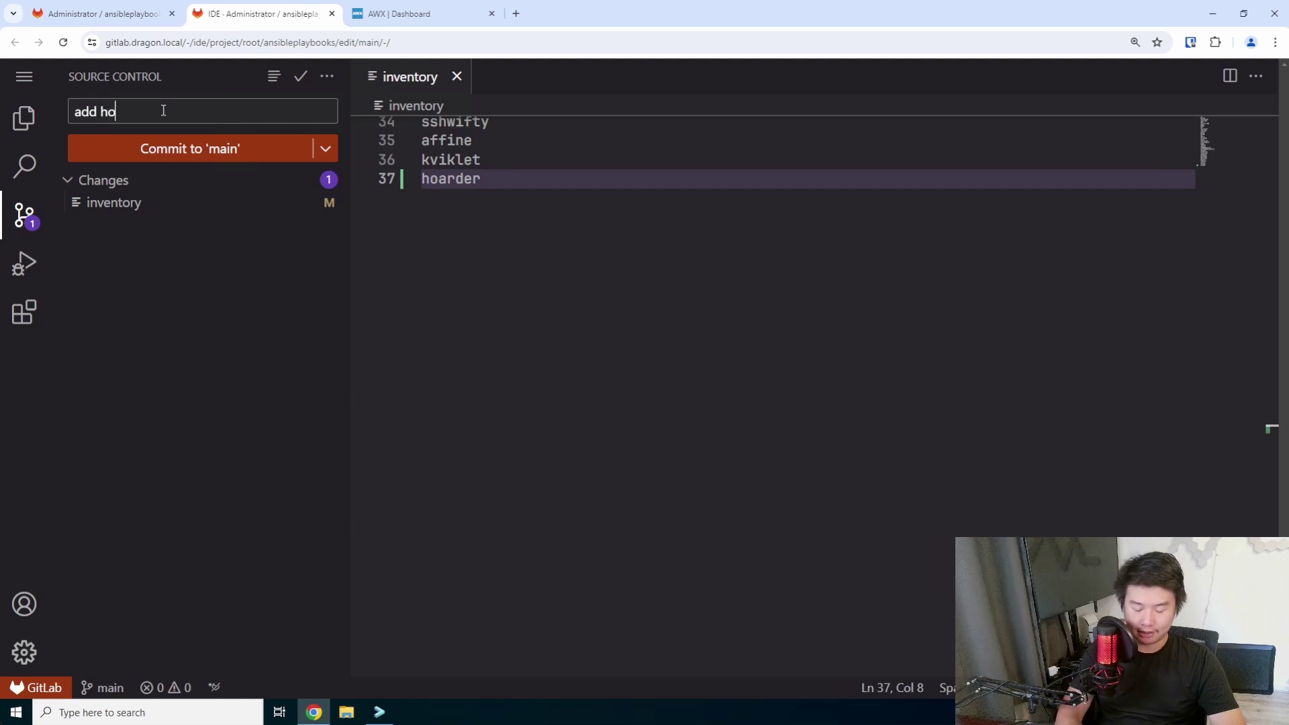
pyautogui.write('arder')
pyautogui.click(163, 148)
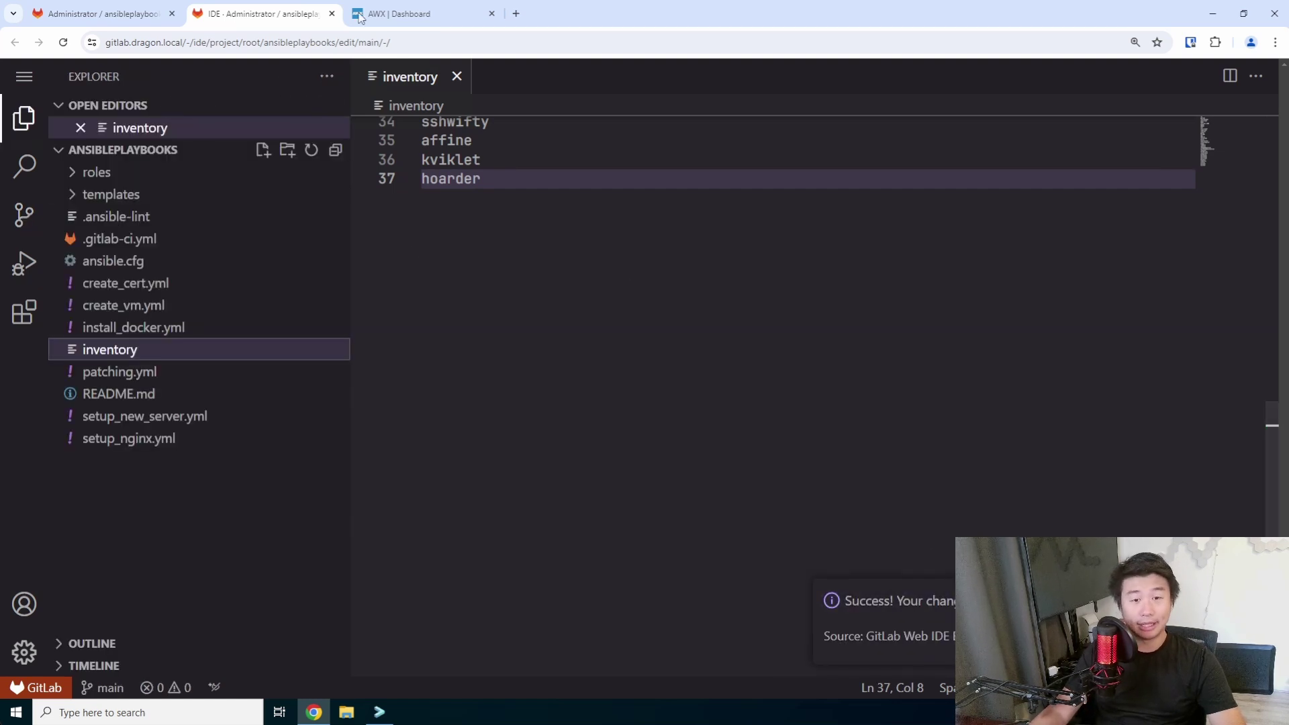
pyautogui.click(331, 14)
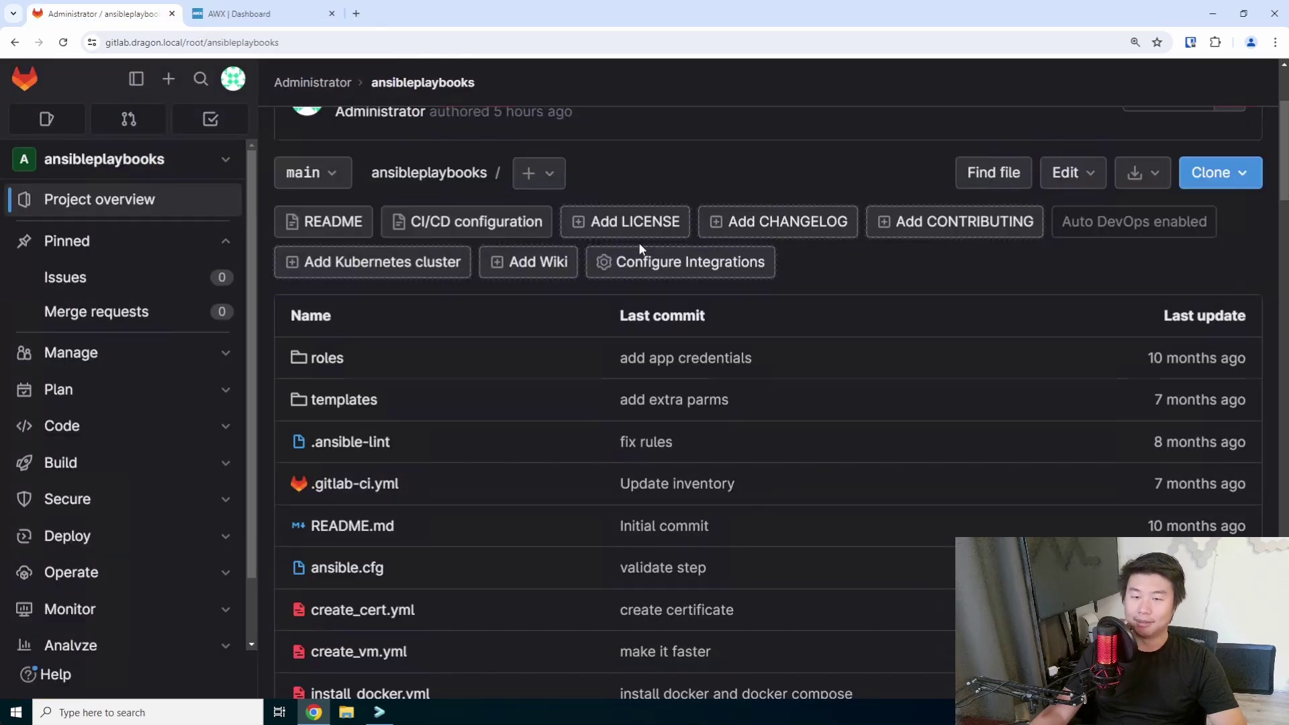
pyautogui.scroll(3, 638, 243)
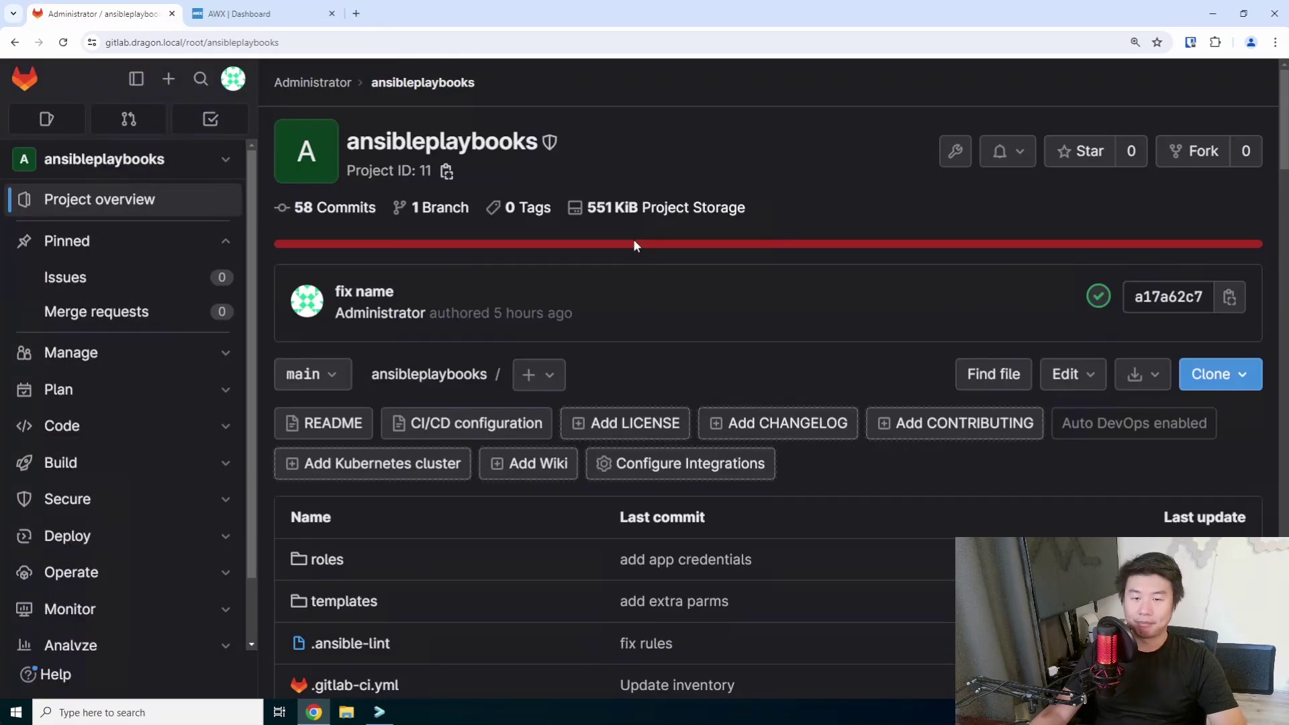
pyautogui.click(258, 17)
# Open the Templates list and launch the Create New VM/Patch/Docker/Certs/Nginx workflow.
pyautogui.click(55, 336)
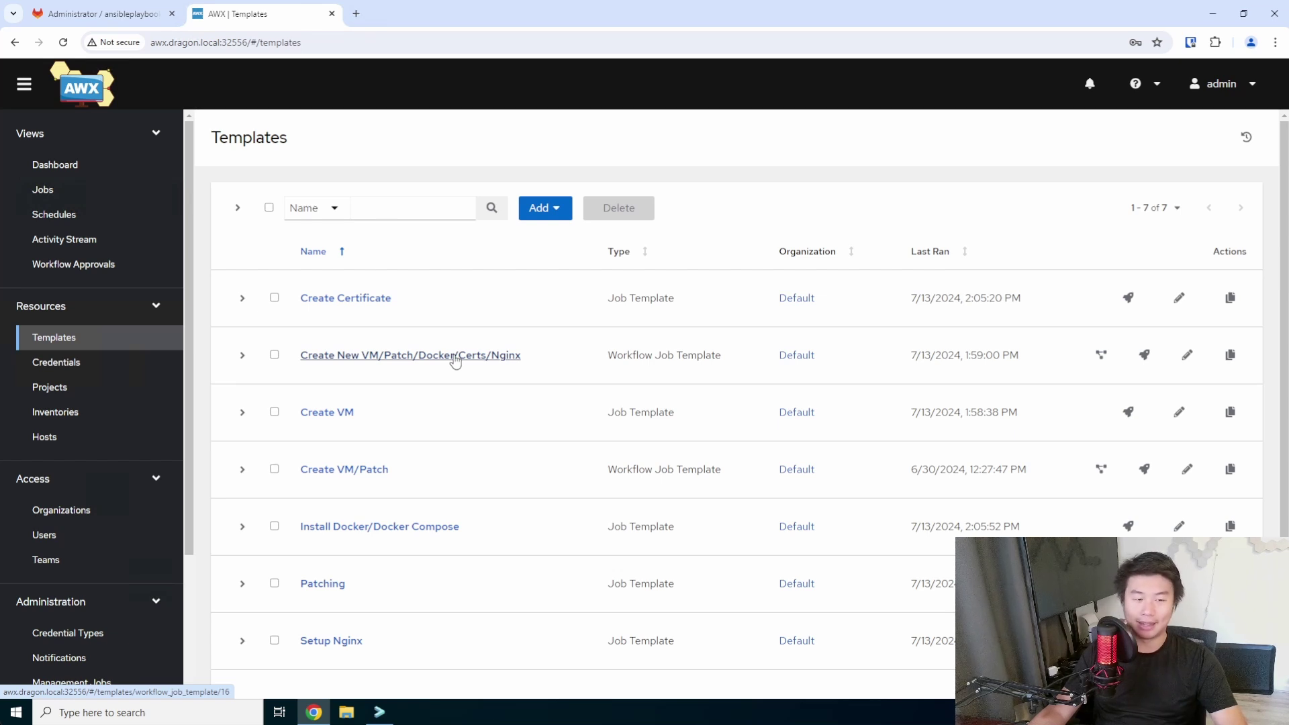
pyautogui.click(1146, 357)
# Enter hostname hoarder, new_IP 172.16.1.108 and vm_name Dragon hoarder in the survey.
pyautogui.click(542, 231)
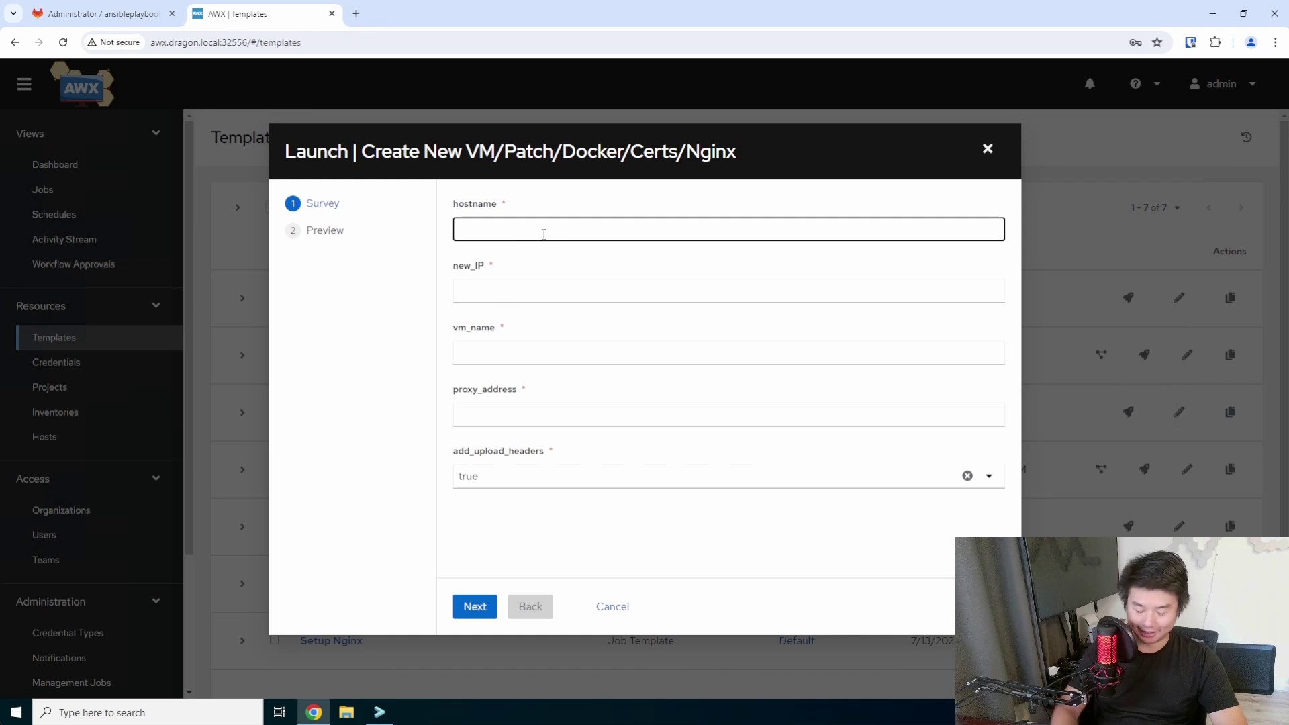
pyautogui.write('hoarder')
pyautogui.press('Tab')
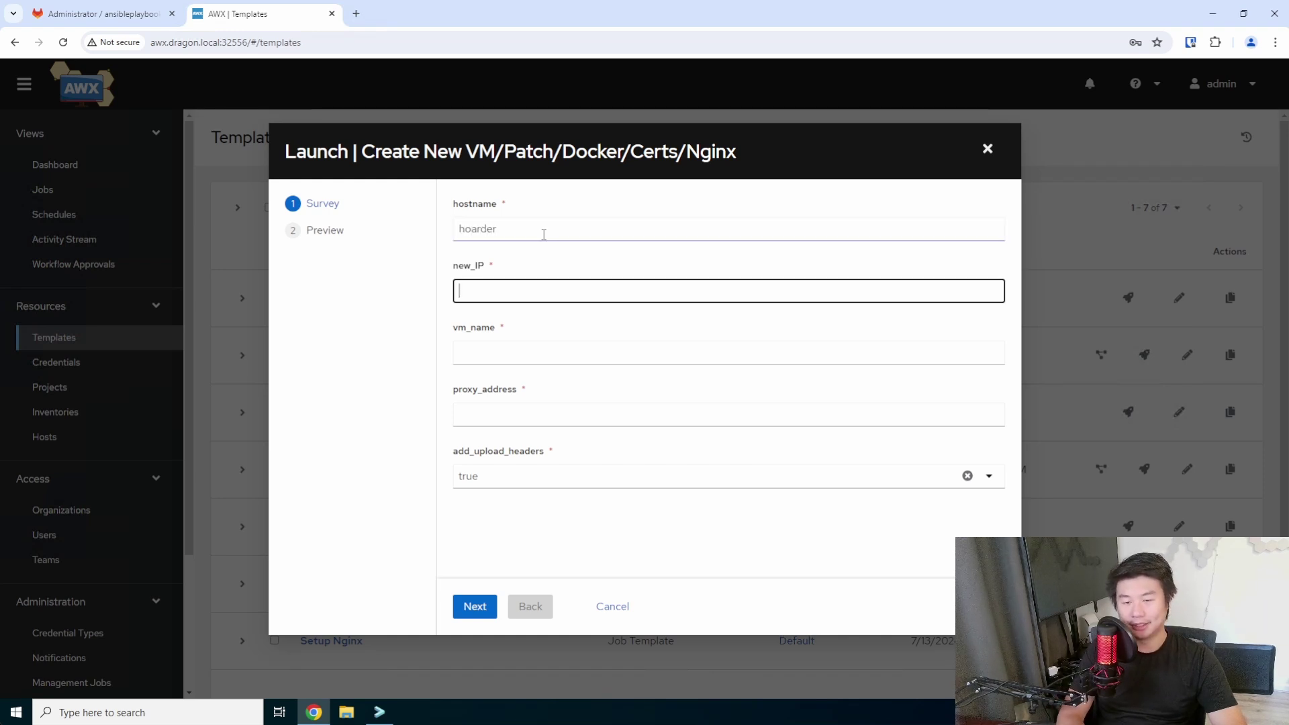
pyautogui.write('172.16.1.10')
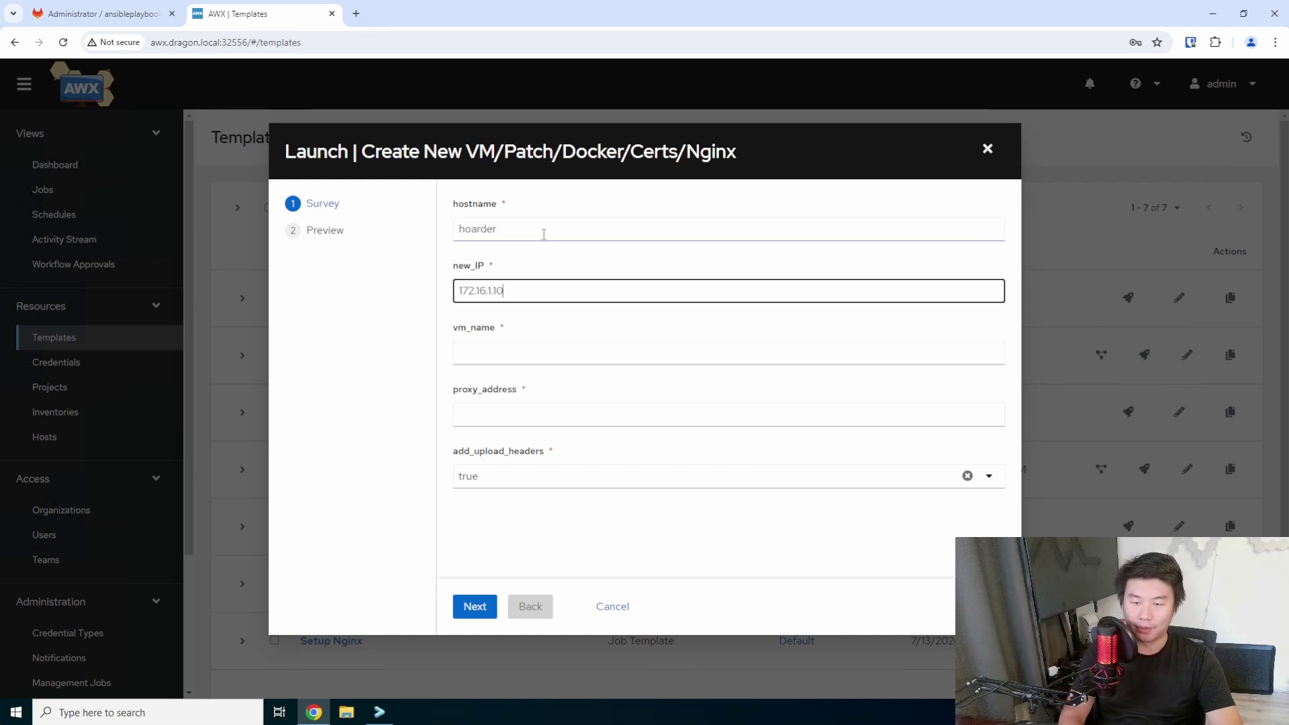
pyautogui.write('8')
pyautogui.press('Tab')
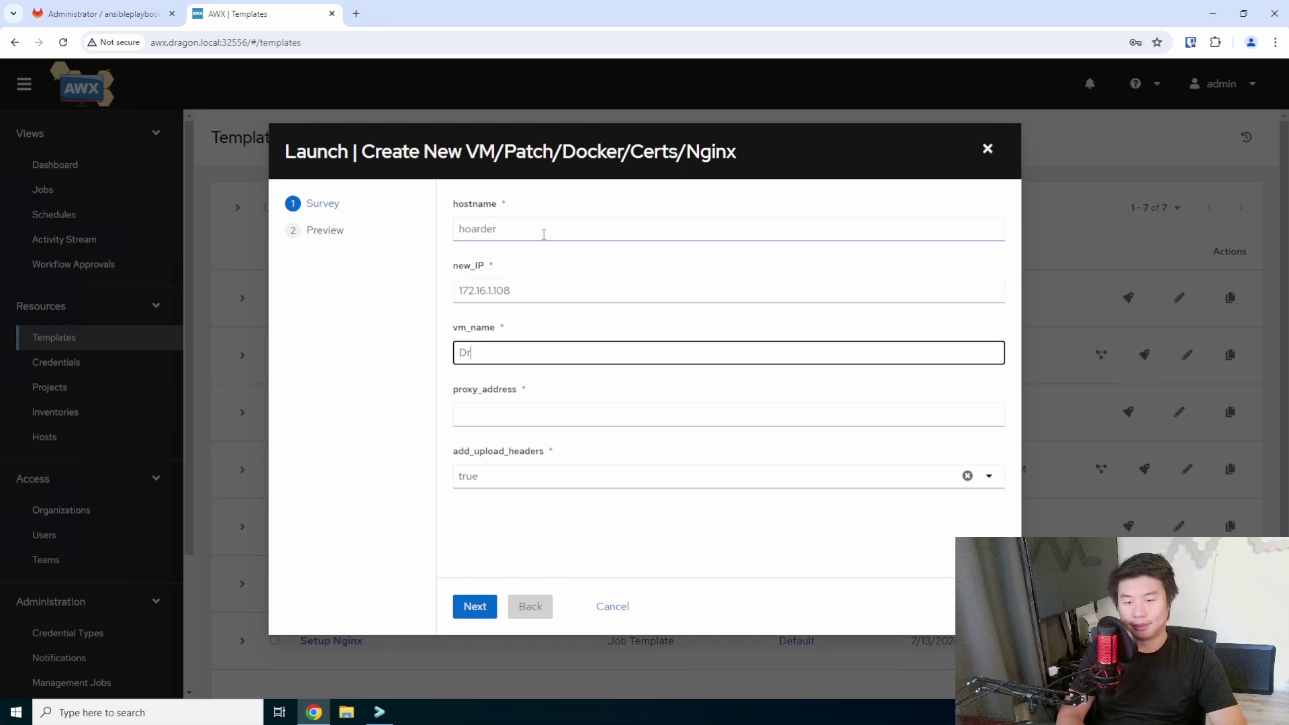
pyautogui.write('Dragon hoarde')
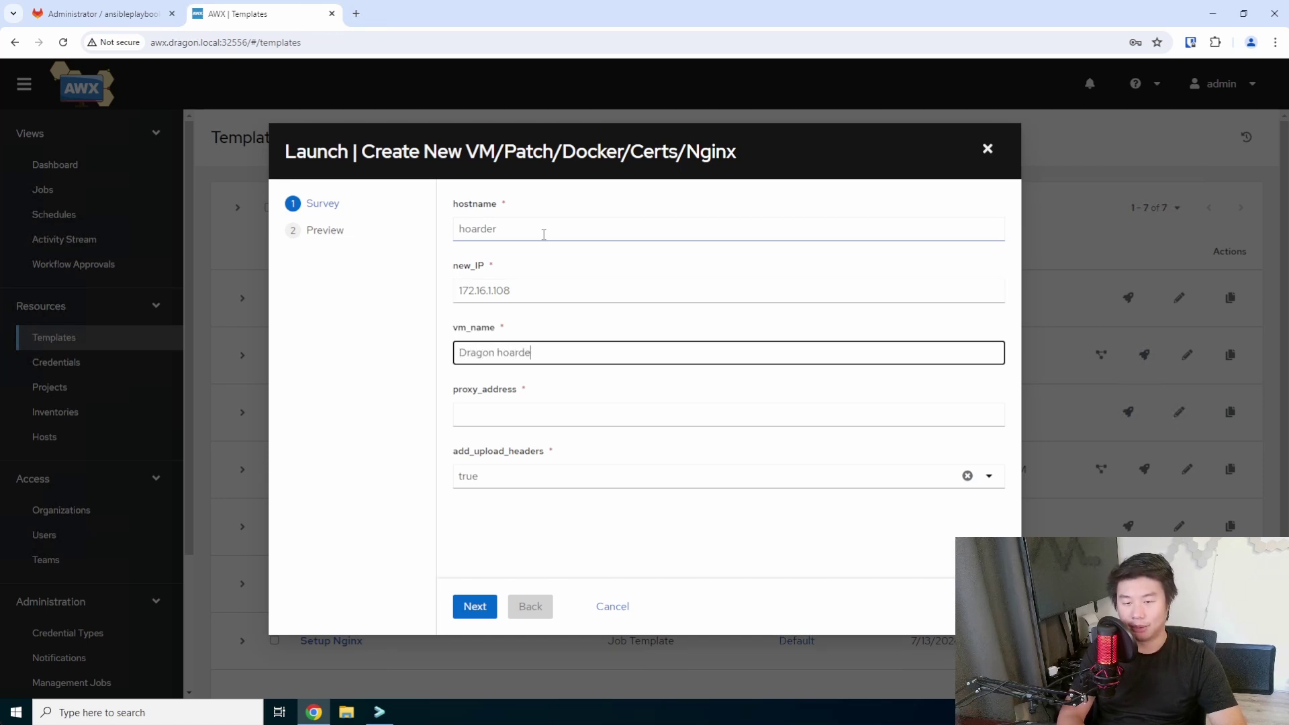
pyautogui.write('r')
pyautogui.press('Tab')
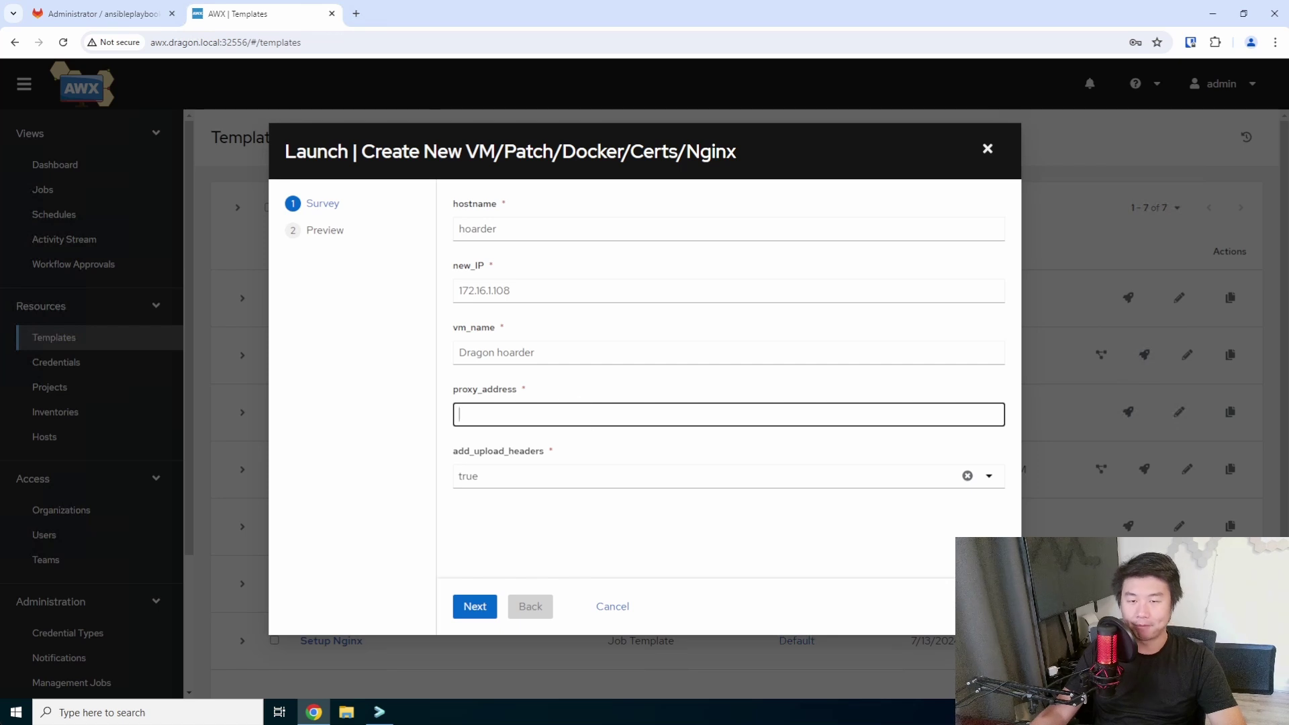
pyautogui.click(357, 15)
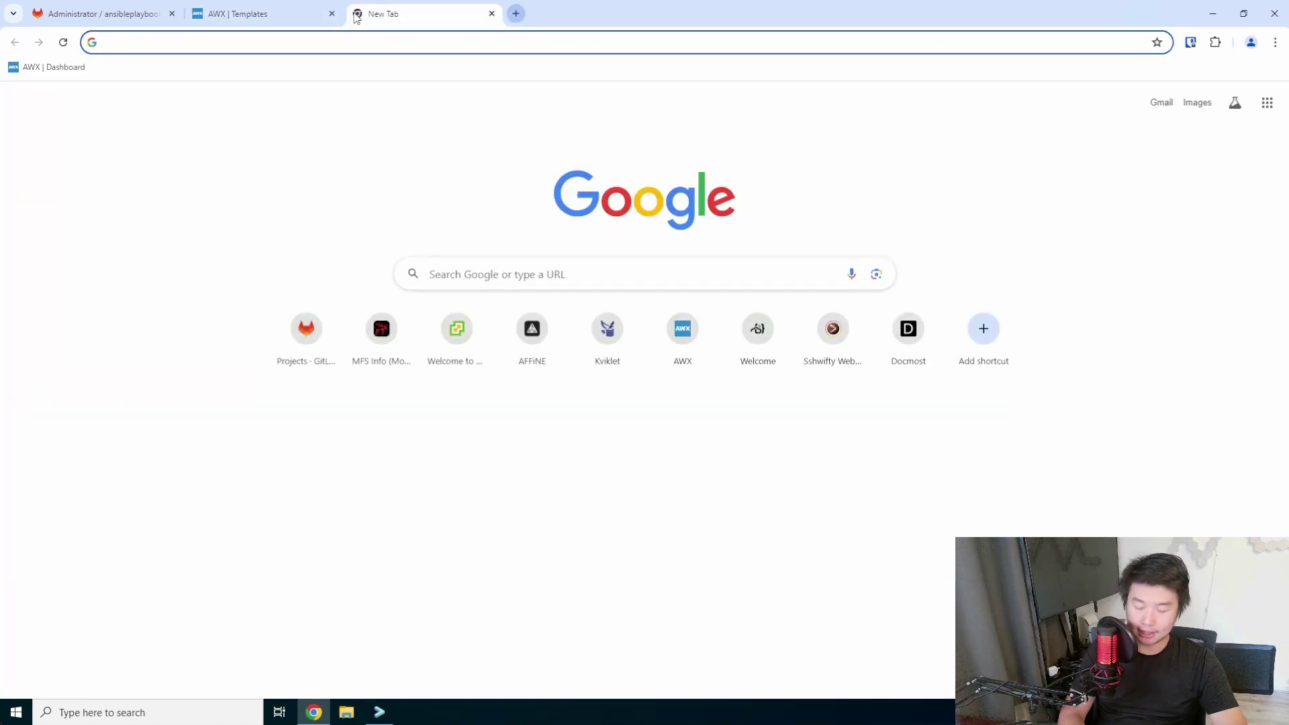
# Search Google for 'hoarder self hosted' and open the hoarder GitHub repository.
pyautogui.write('hoarder self ')
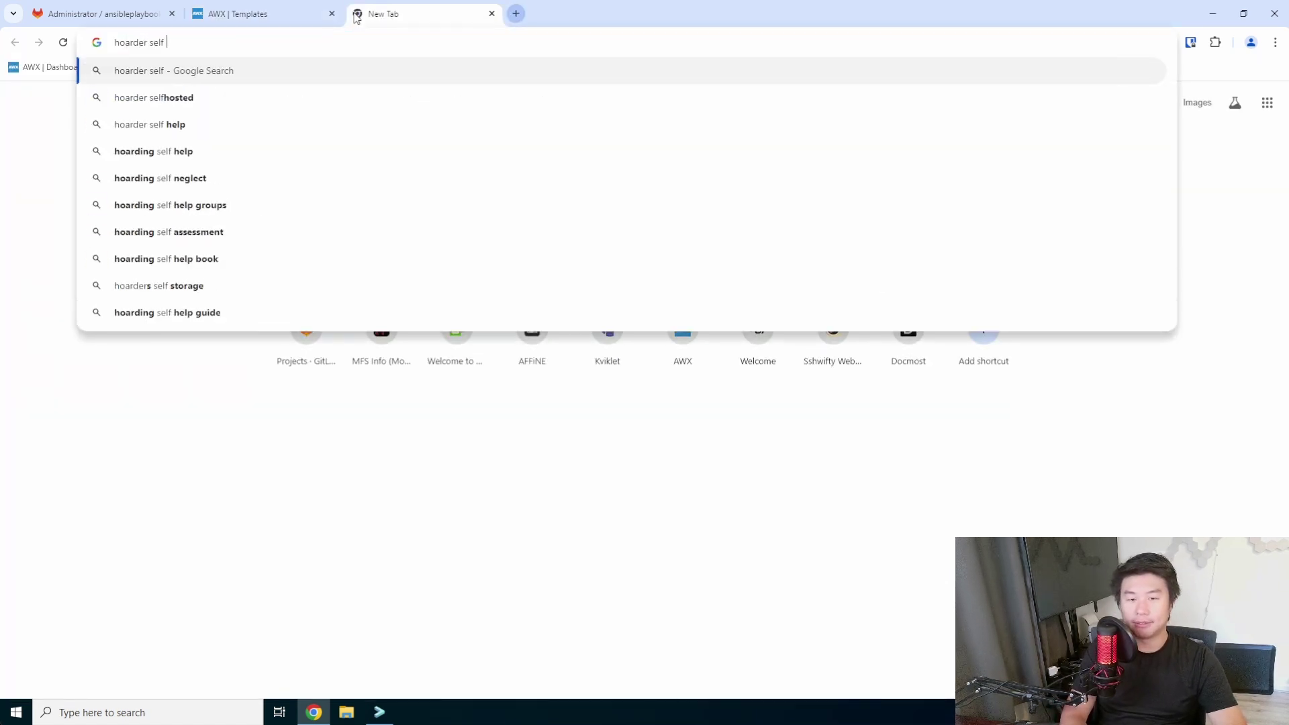
pyautogui.write('hosted')
pyautogui.press('Return')
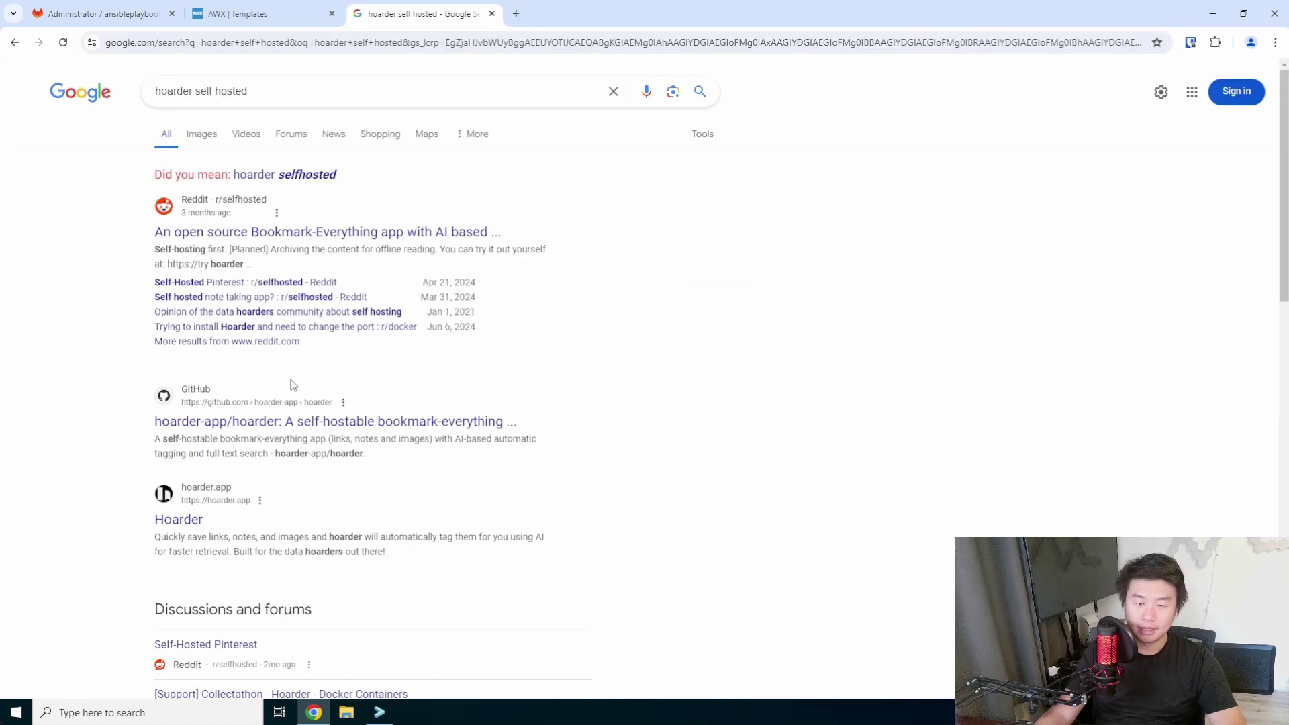
pyautogui.click(290, 424)
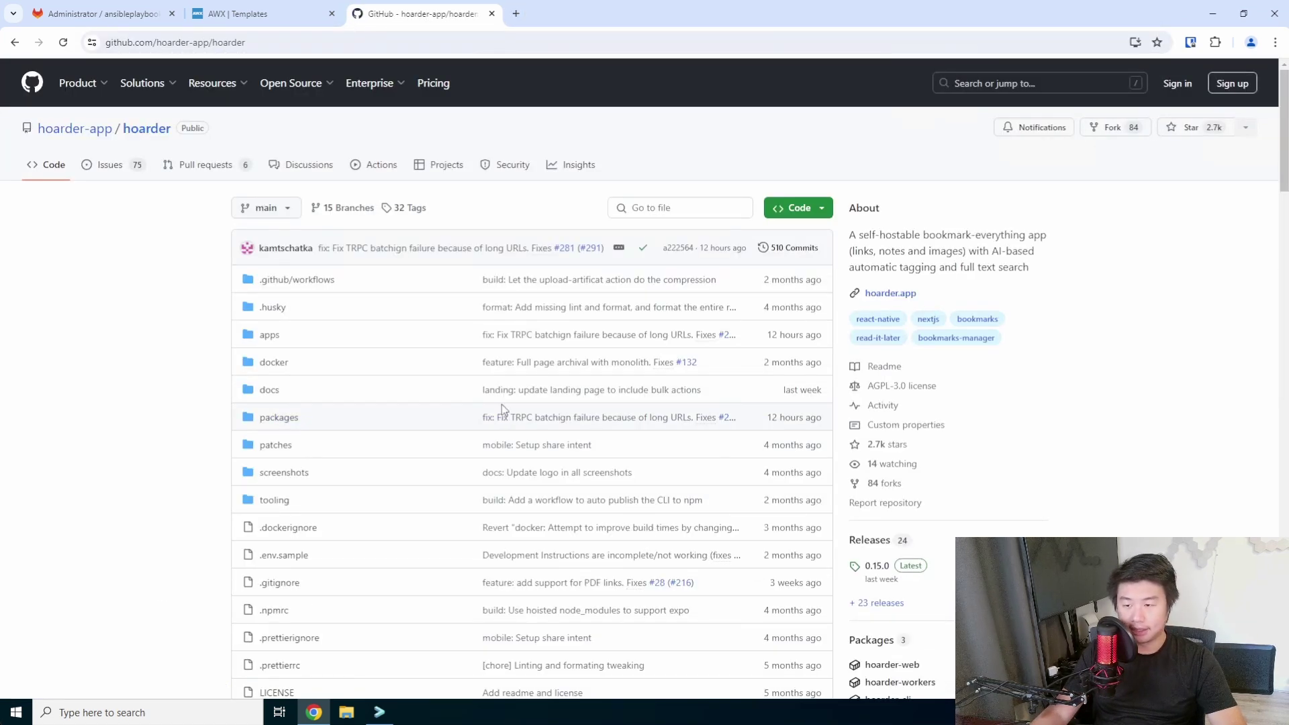
pyautogui.scroll(-1, 534, 364)
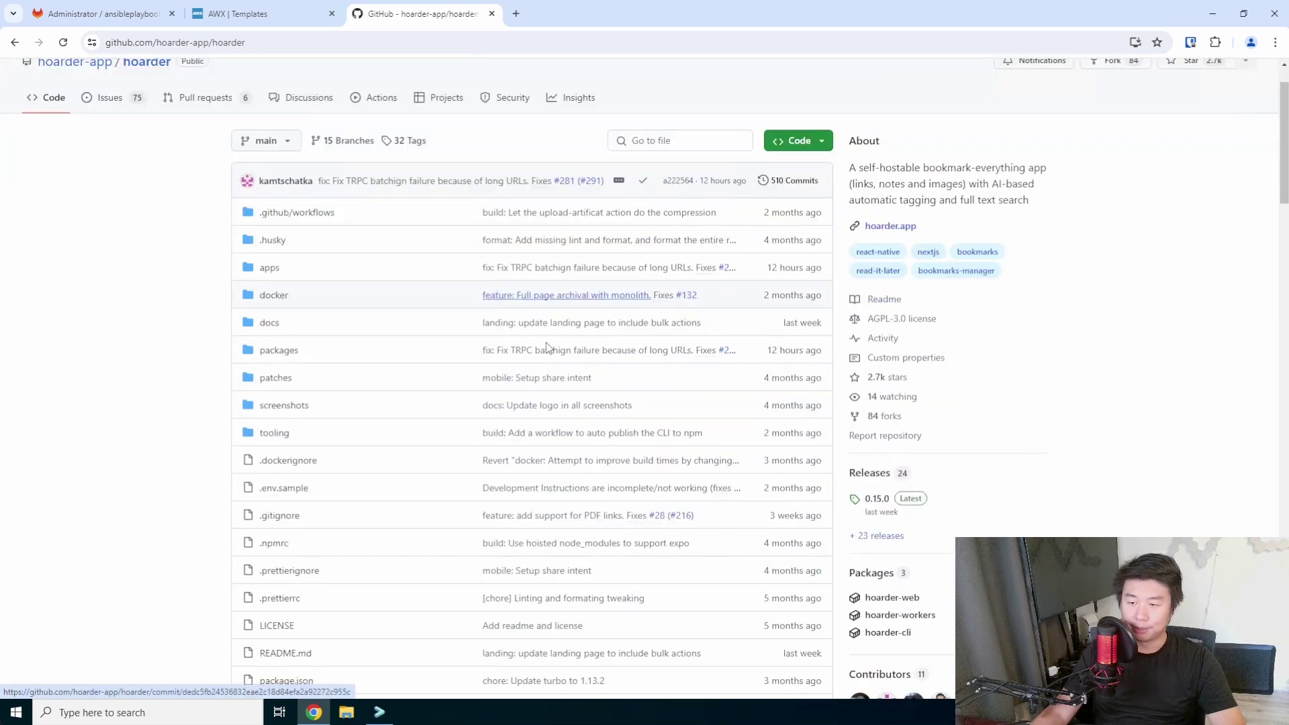
# Review the README's self-hosting and AI auto-tagging descriptions, then open the Installation docs.
pyautogui.moveTo(866, 171); pyautogui.dragTo(1044, 172)
pyautogui.click(1044, 171)
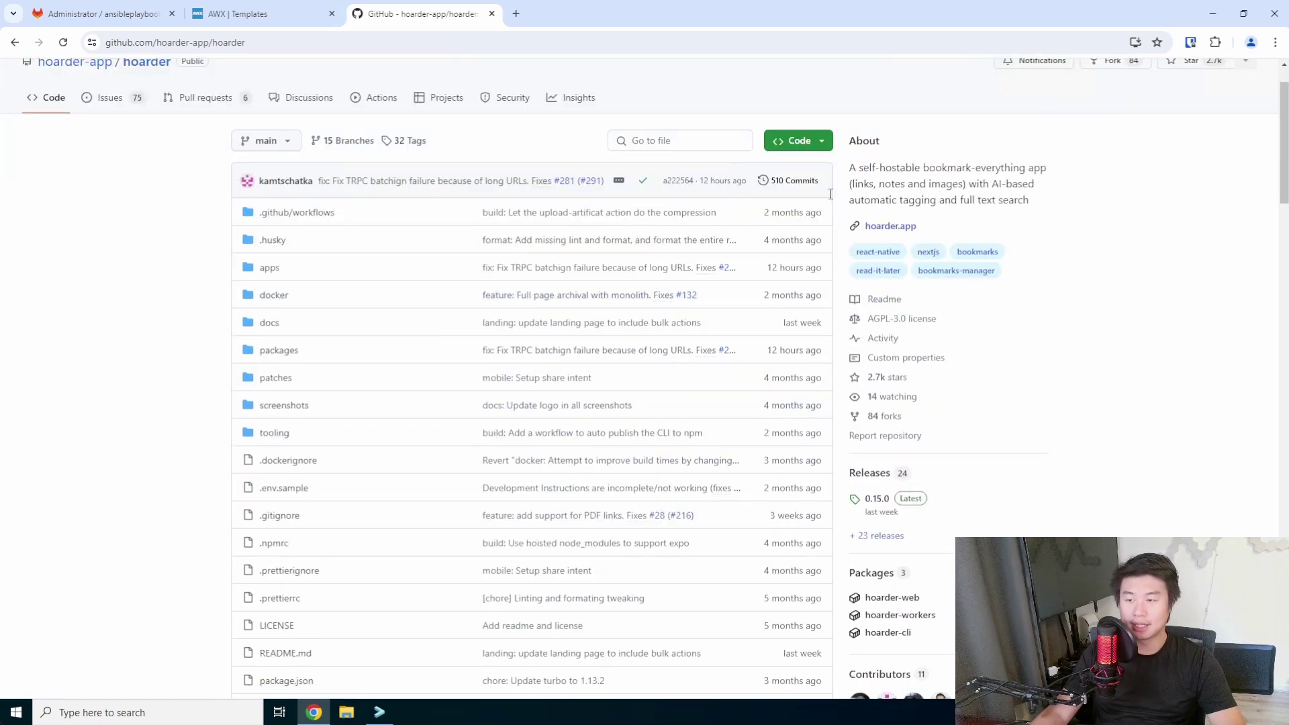
pyautogui.moveTo(1002, 183)
pyautogui.mouseDown()
pyautogui.moveTo(1044, 192)
pyautogui.moveTo(927, 198)
pyautogui.moveTo(996, 199)
pyautogui.mouseUp()
pyautogui.click(1117, 206)
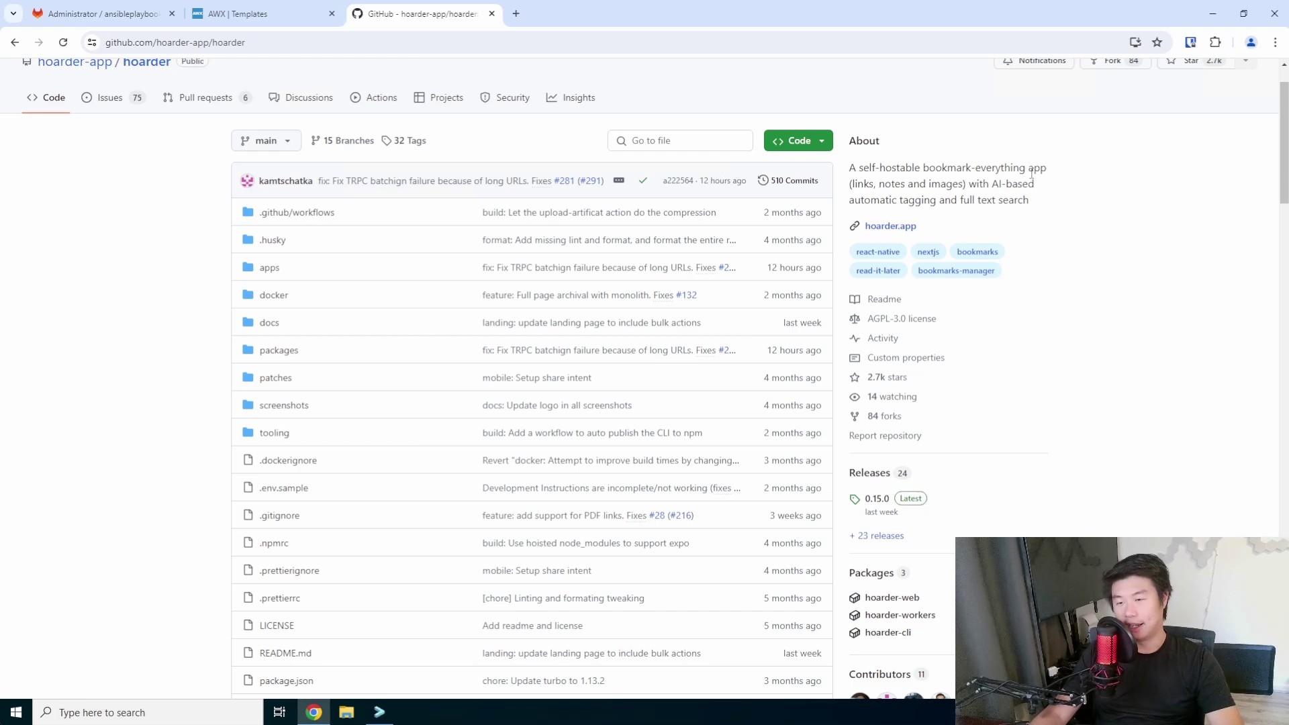
pyautogui.moveTo(979, 184); pyautogui.dragTo(1050, 187)
pyautogui.click(1050, 188)
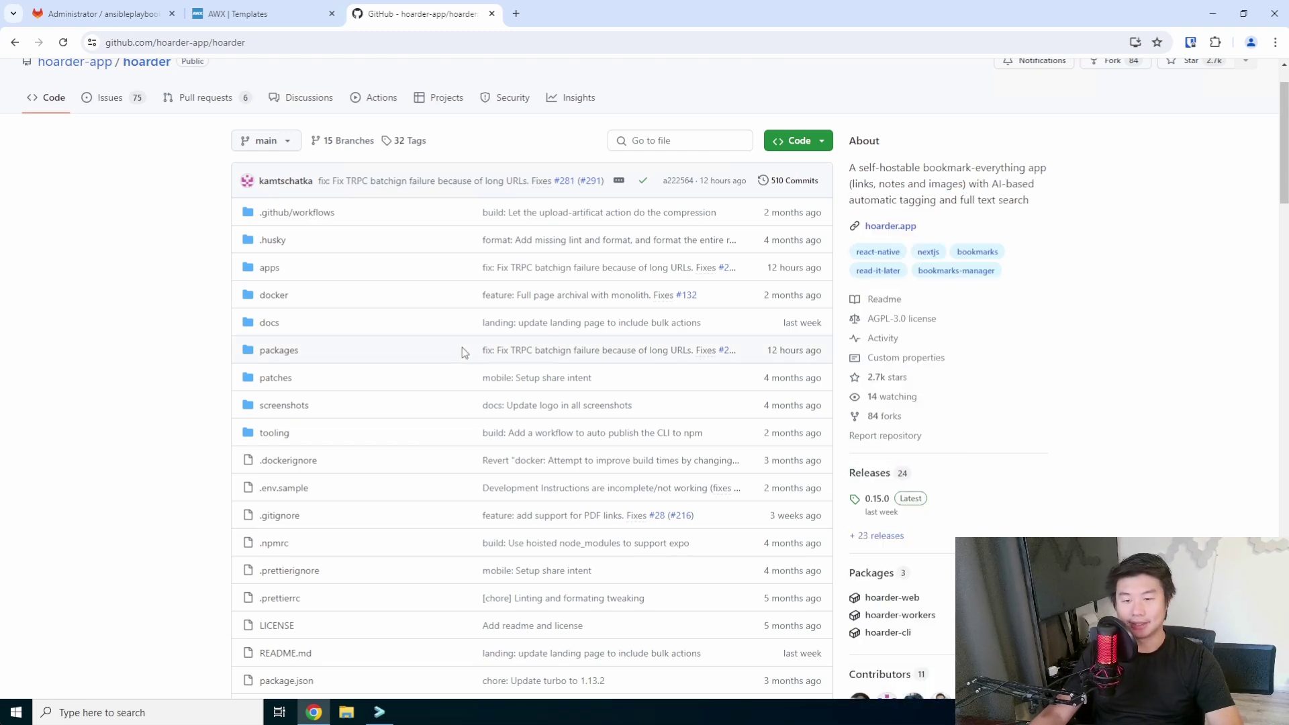
pyautogui.scroll(-6, 610, 322)
pyautogui.scroll(-9, 609, 319)
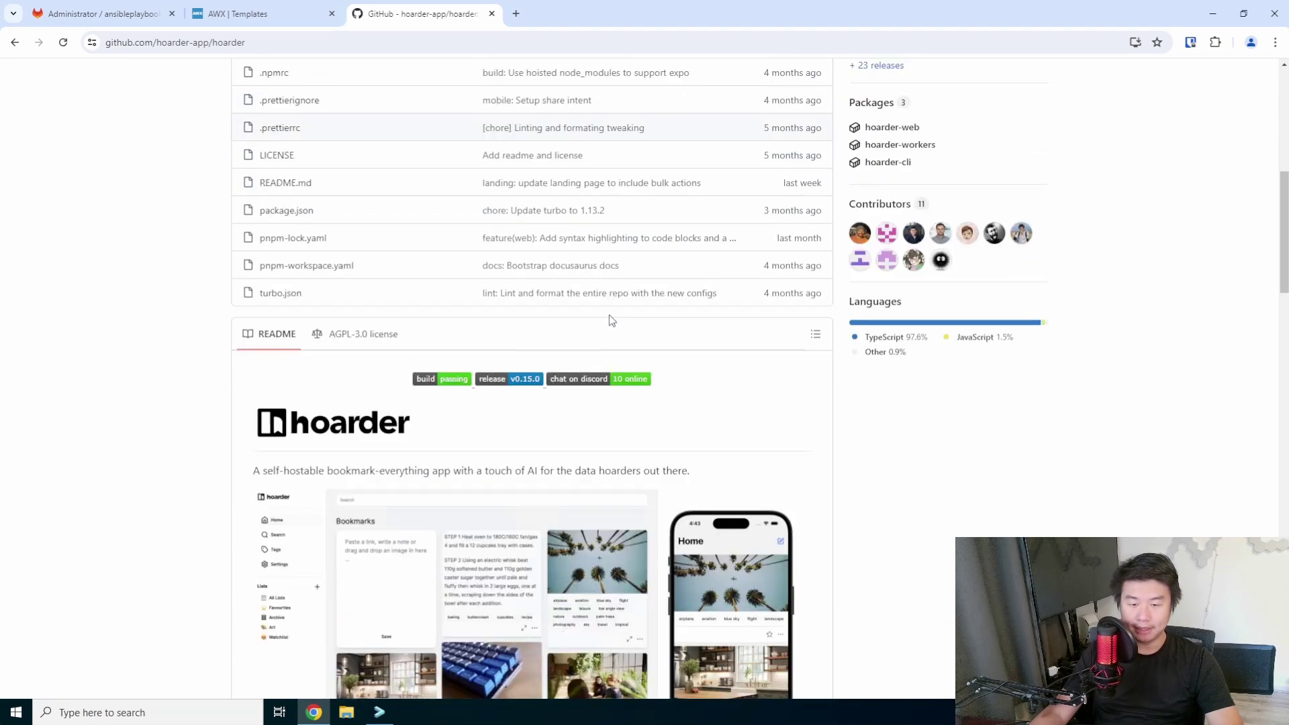
pyautogui.scroll(-1, 628, 275)
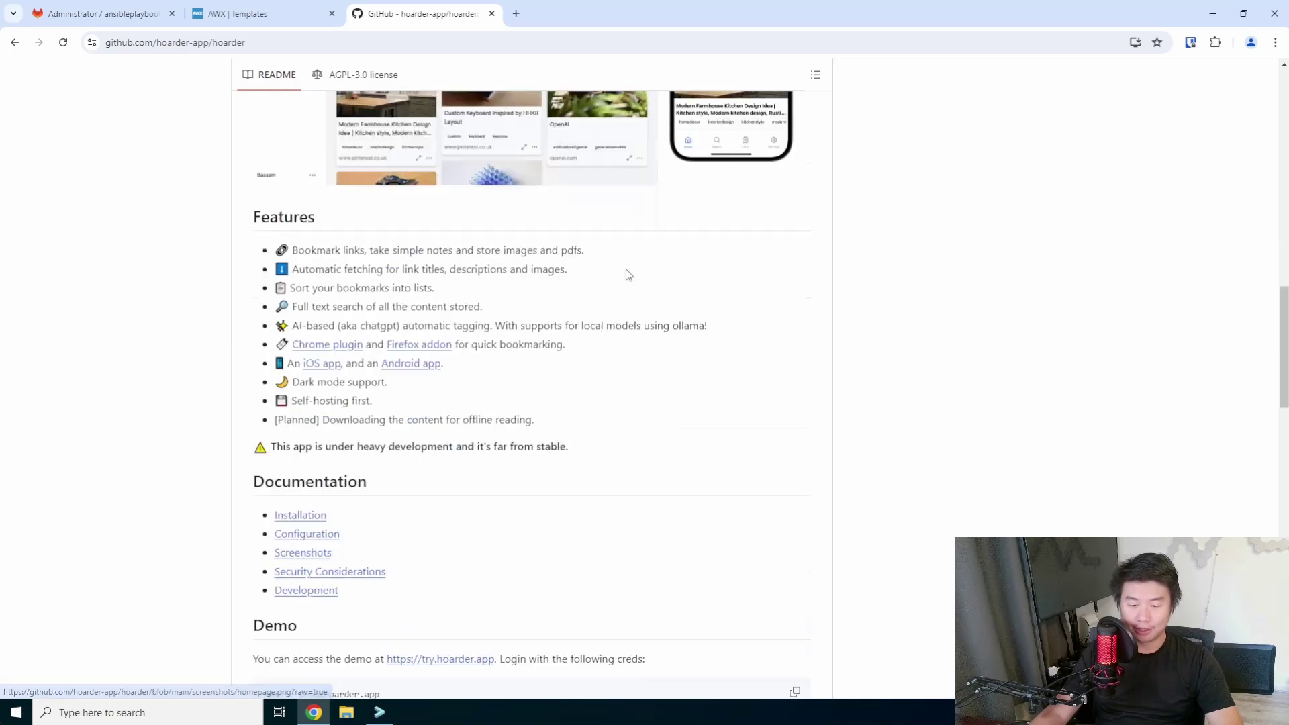
pyautogui.scroll(1, 301, 460)
pyautogui.click(302, 587)
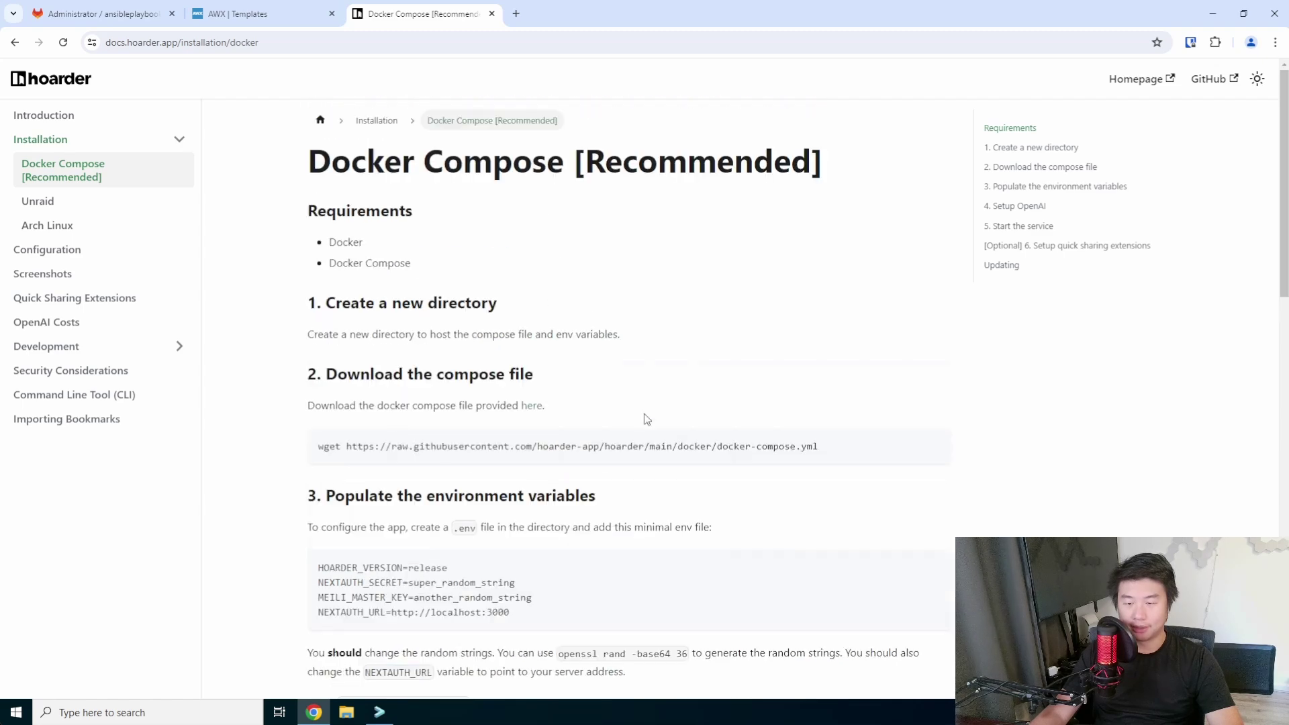
# Review the Docker Compose guide's compose file URL, OPENAI_API_KEY setting and port 3000.
pyautogui.moveTo(830, 442); pyautogui.dragTo(532, 435)
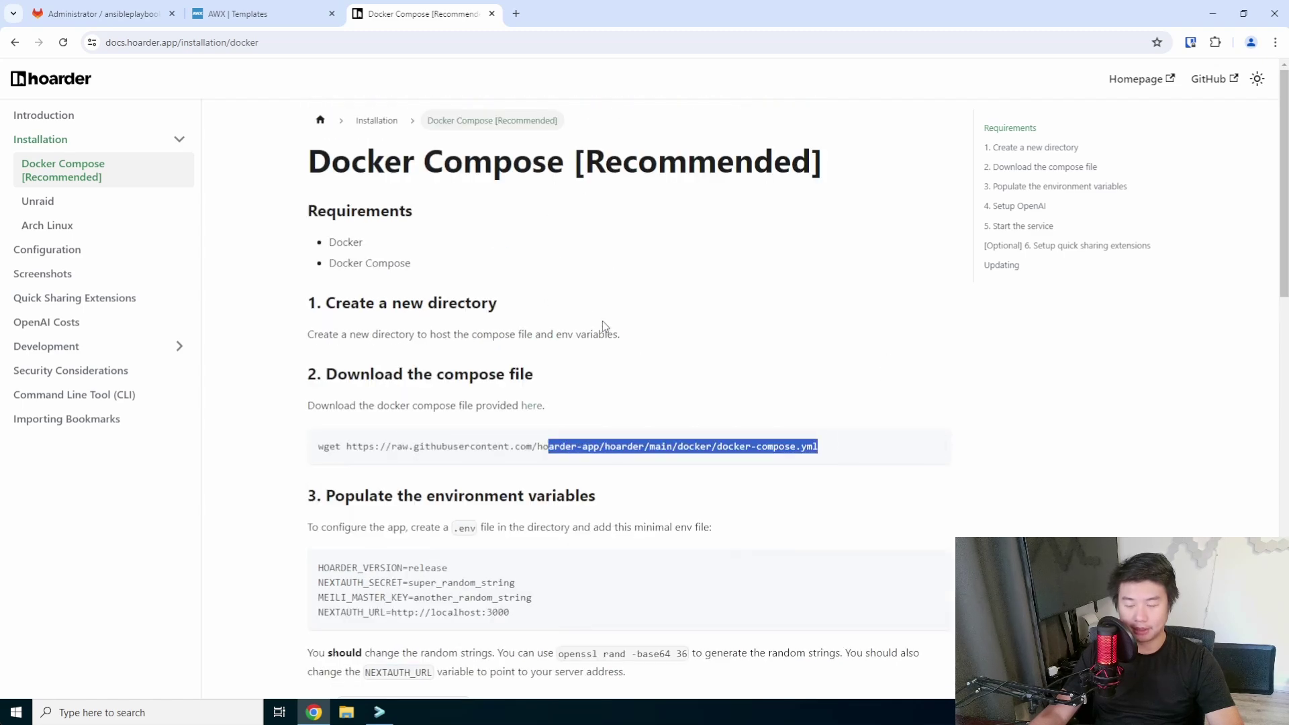
pyautogui.scroll(-3, 621, 368)
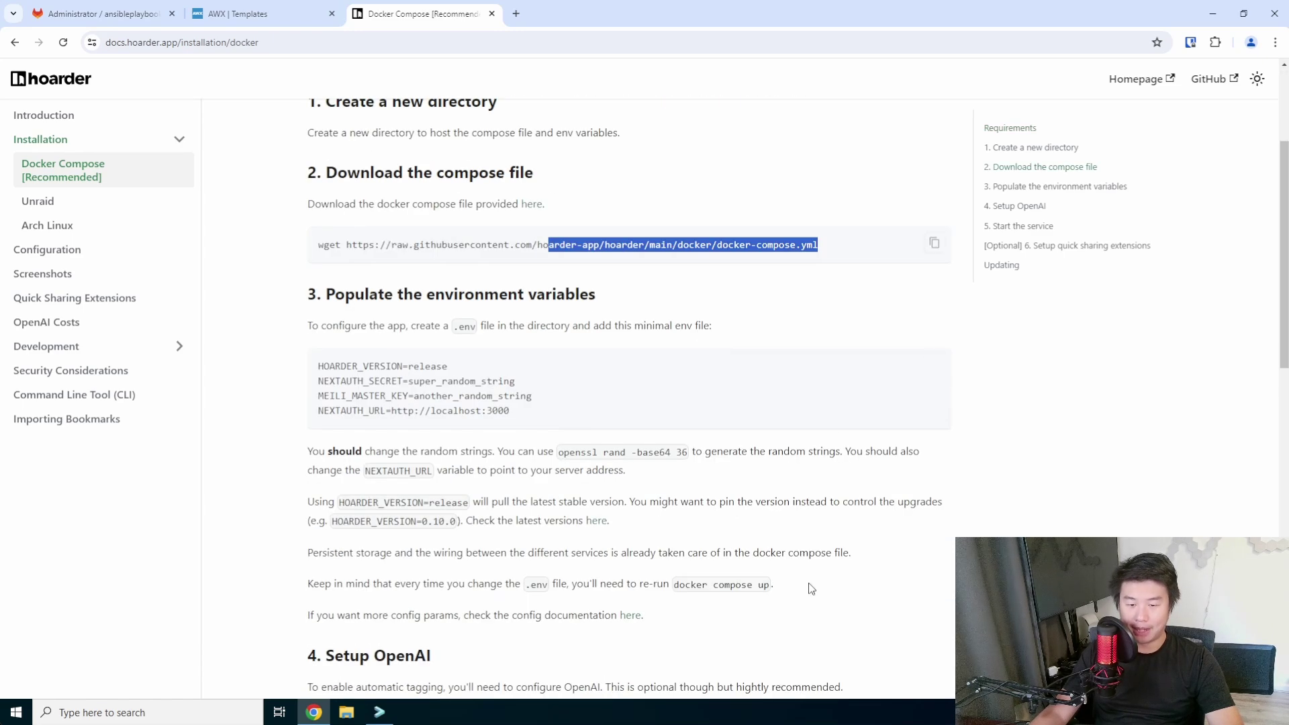
pyautogui.scroll(-3, 713, 465)
pyautogui.scroll(2, 712, 465)
pyautogui.scroll(-3, 711, 465)
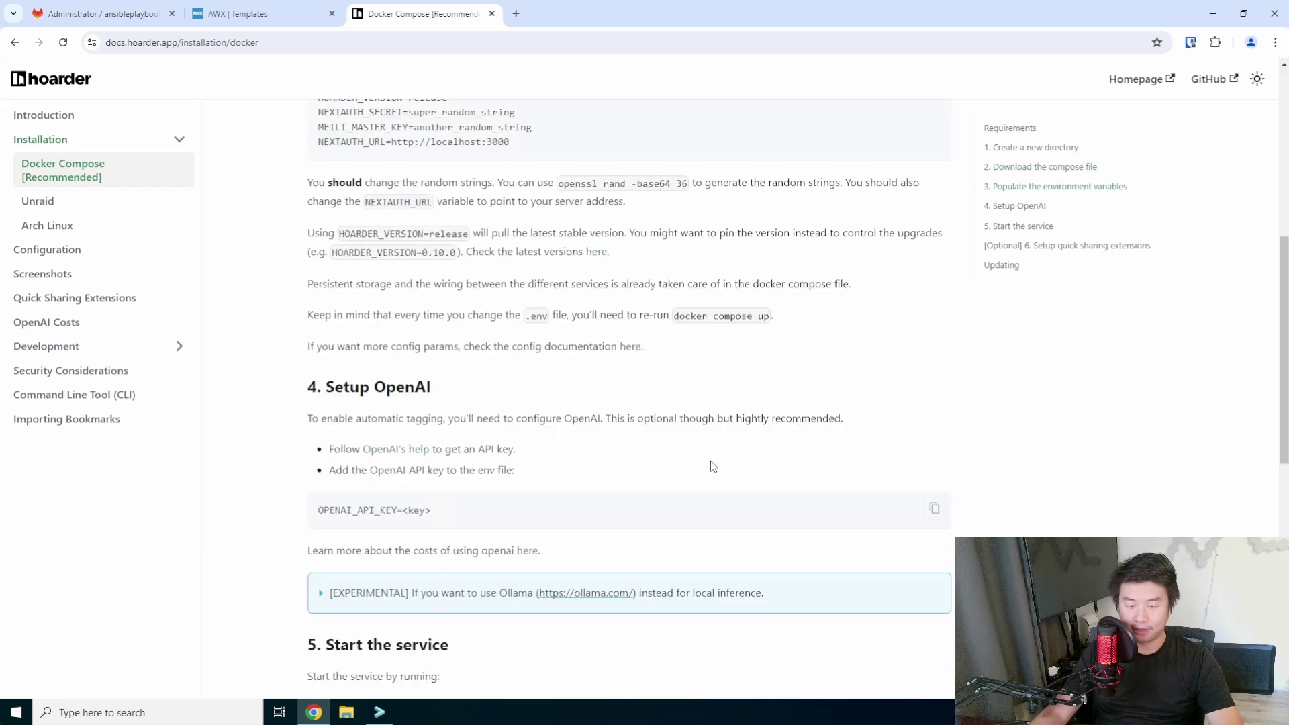
pyautogui.tripleClick(334, 510)
pyautogui.scroll(-1, 582, 490)
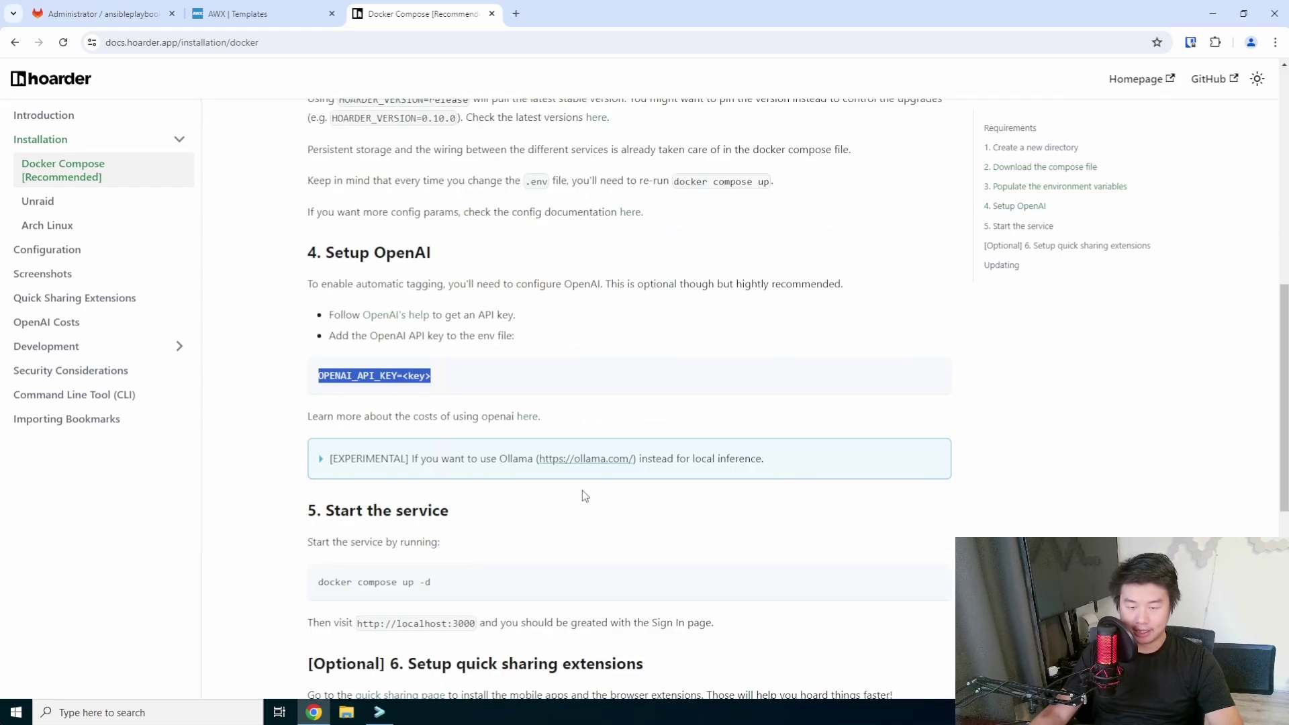
pyautogui.scroll(-3, 557, 500)
pyautogui.doubleClick(472, 488)
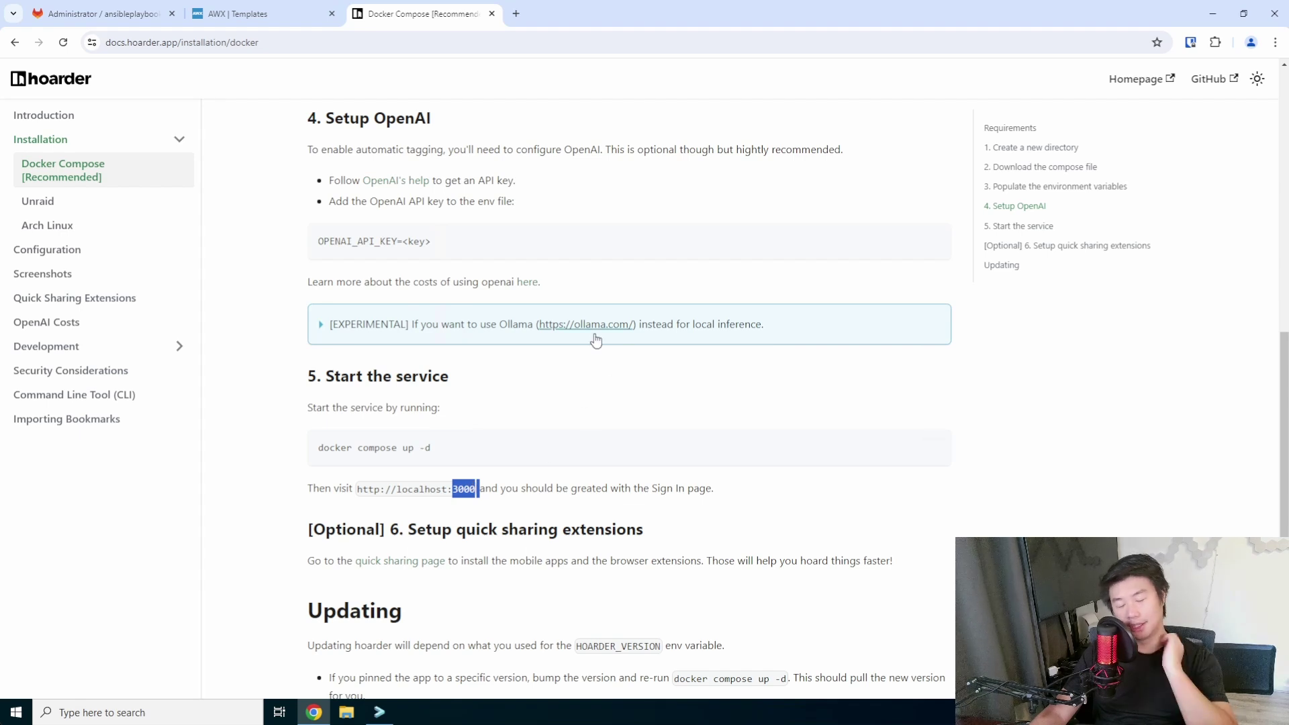
pyautogui.click(266, 18)
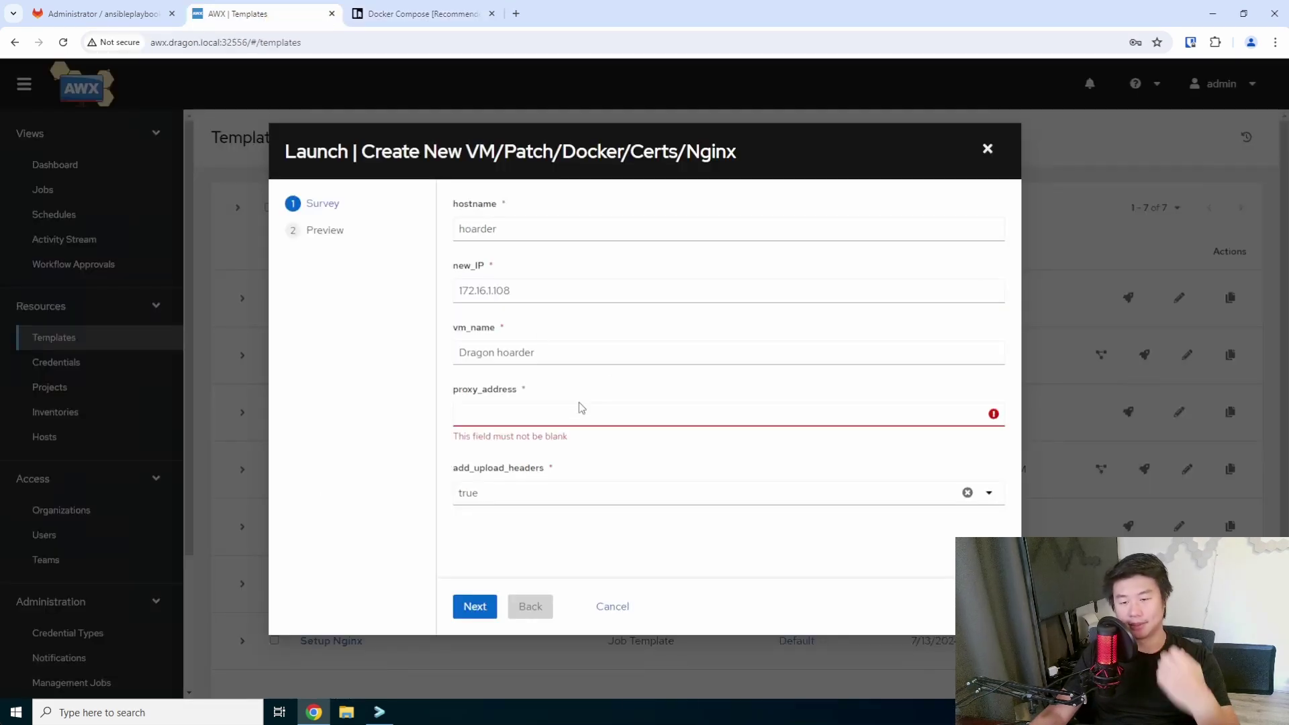
pyautogui.write('http://')
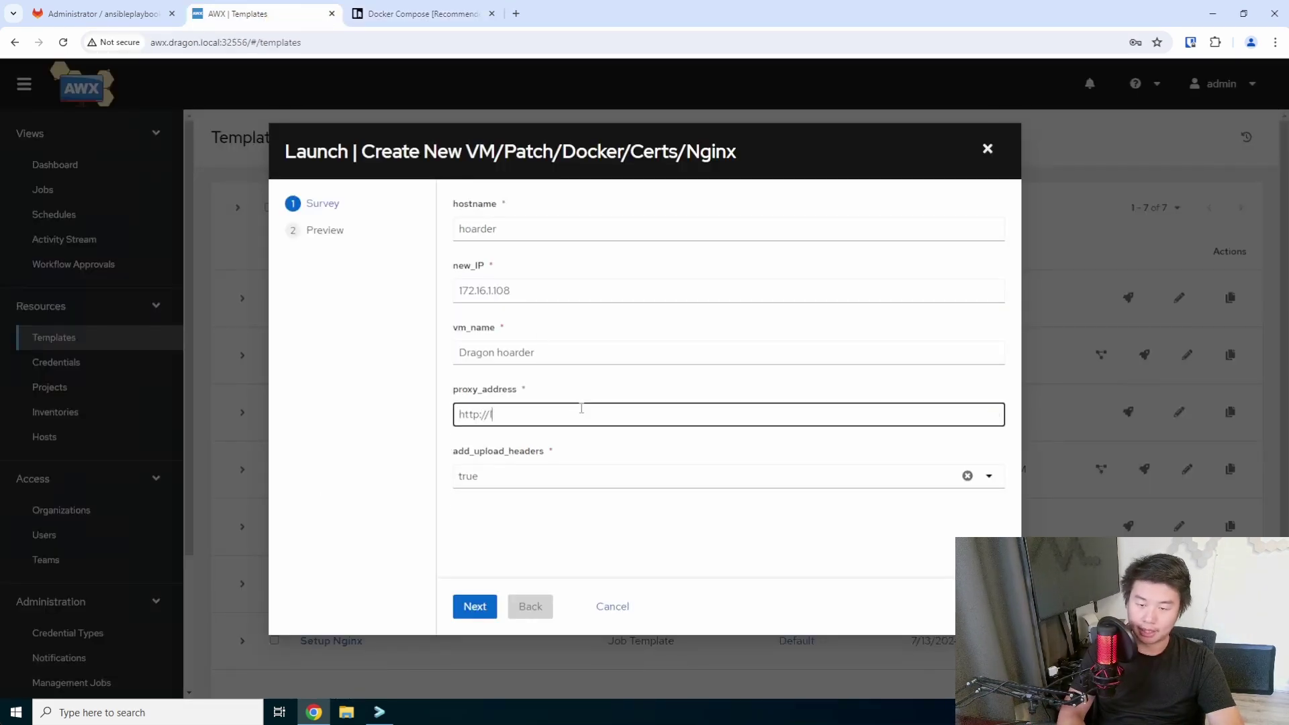
pyautogui.write('localhost:3000')
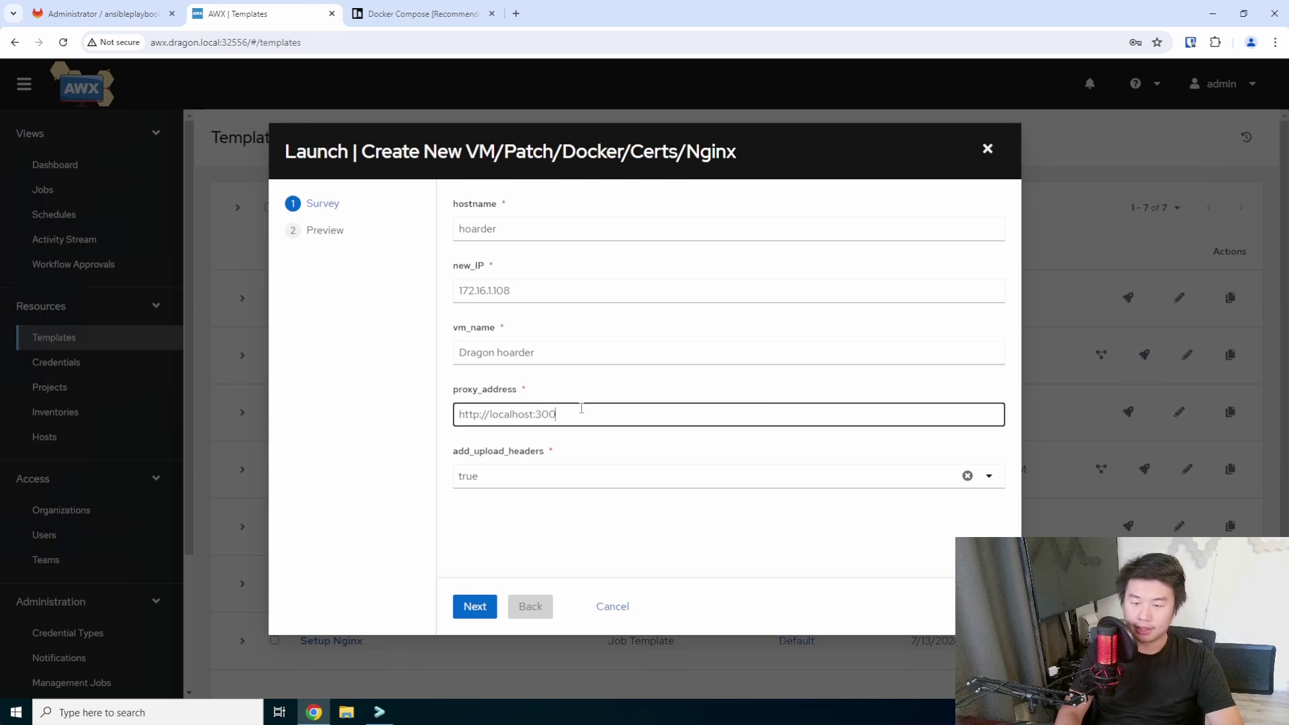
pyautogui.click(490, 612)
pyautogui.click(480, 607)
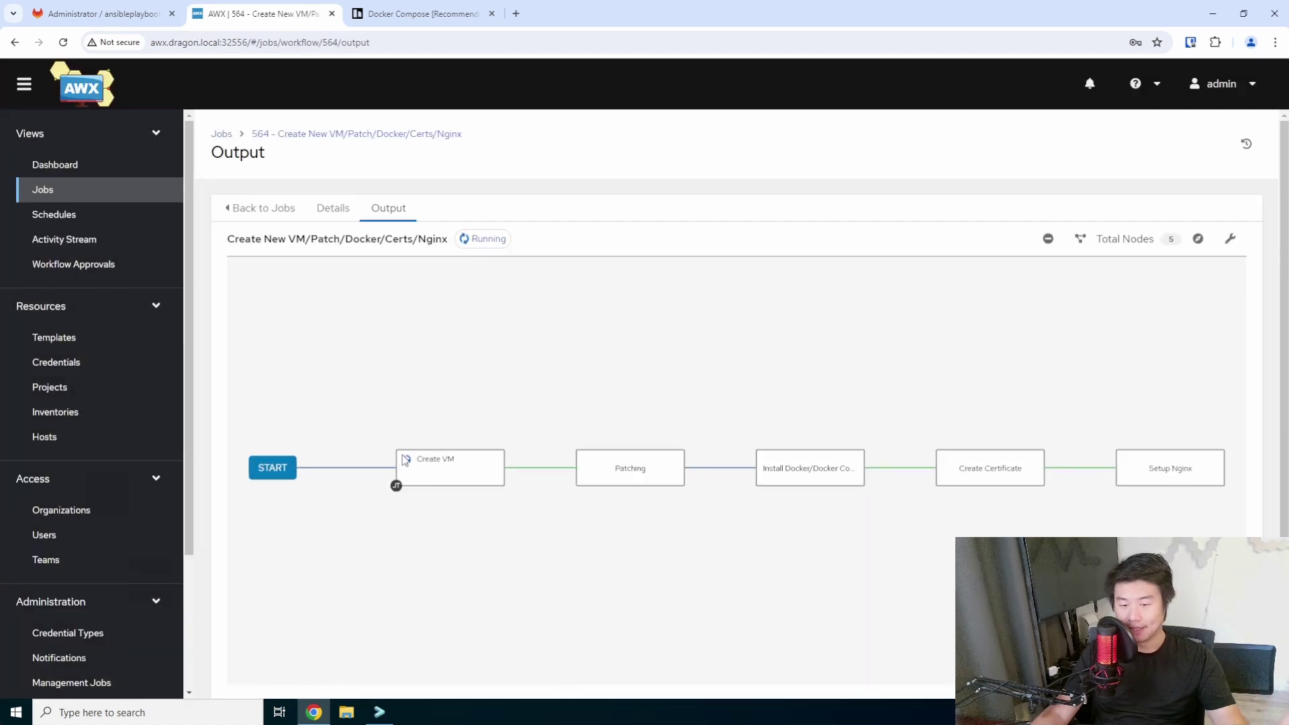
pyautogui.moveTo(420, 481)
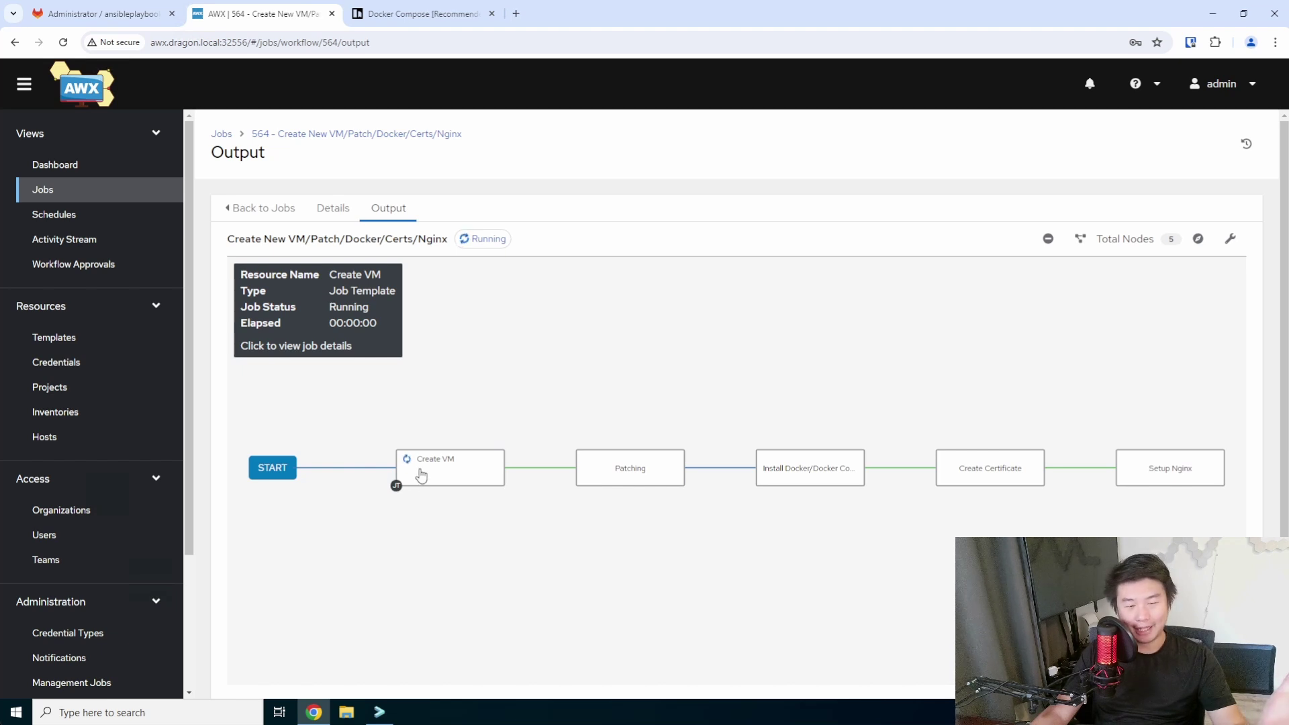
pyautogui.moveTo(606, 468)
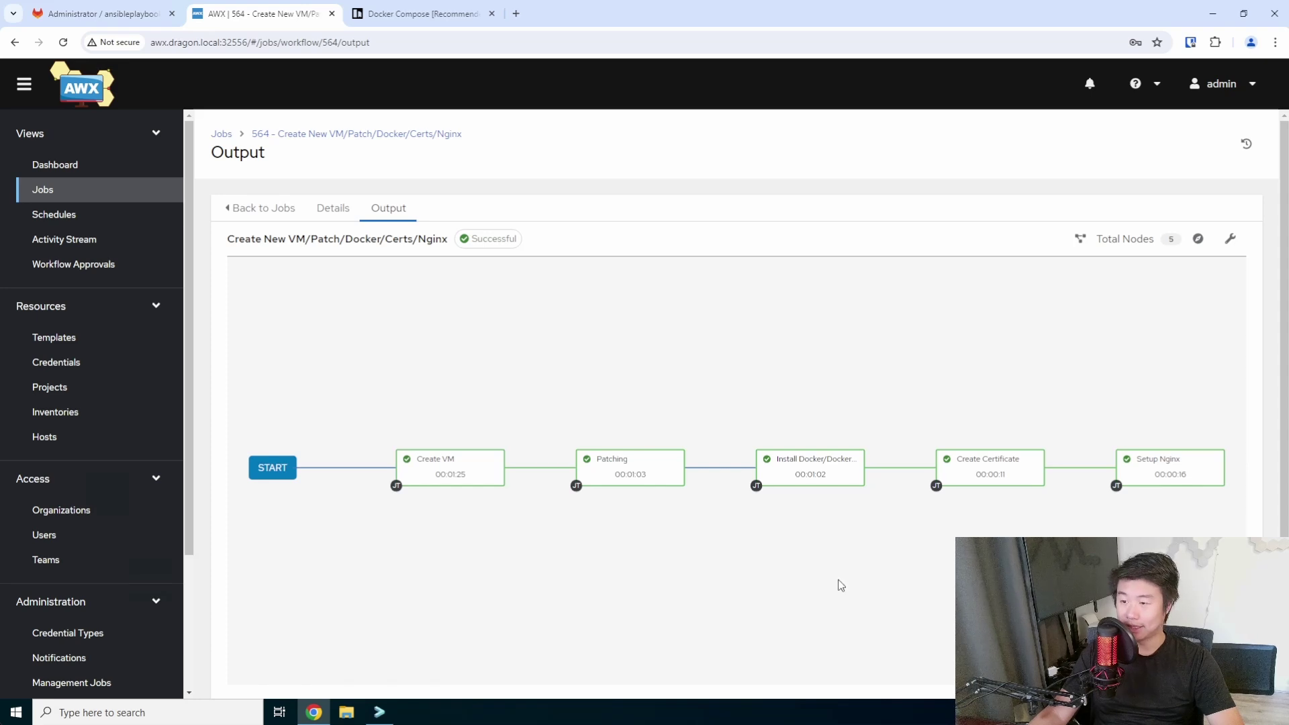
pyautogui.click(380, 712)
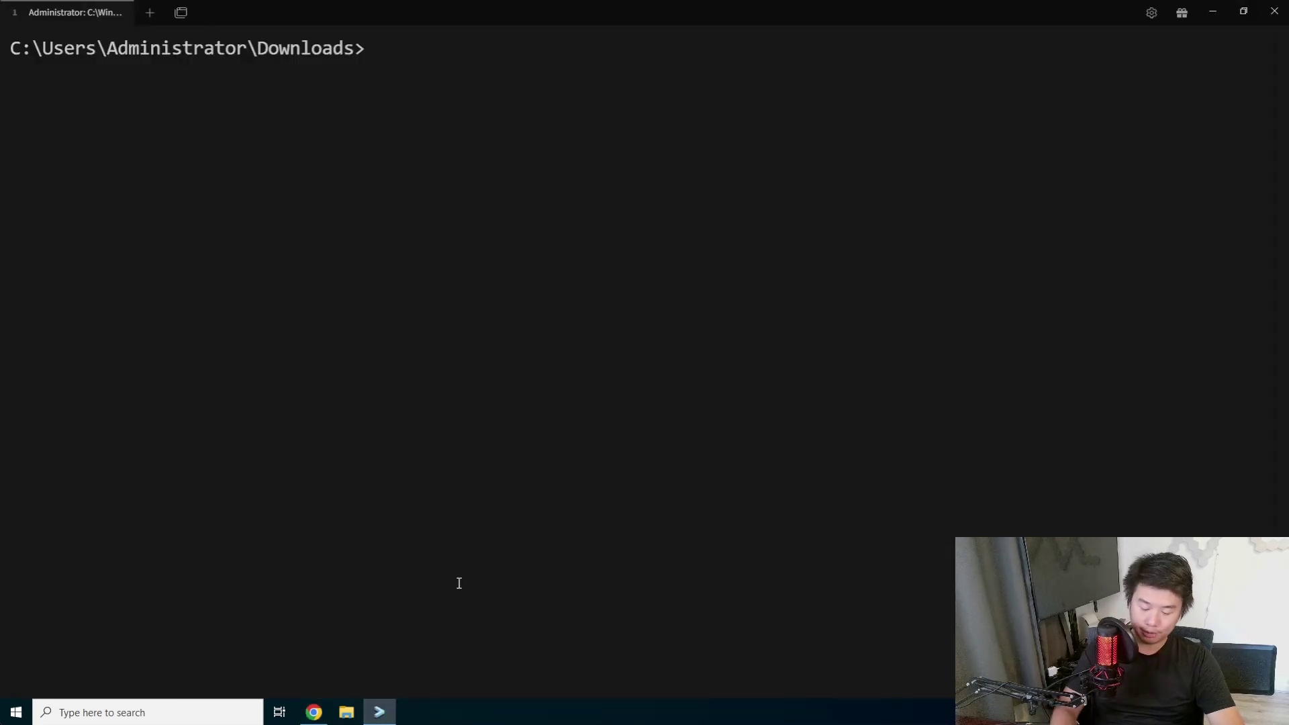
# SSH into hoarder.dragon.local as root, trust the host key, log in and clear the screen.
pyautogui.write('ssh root@')
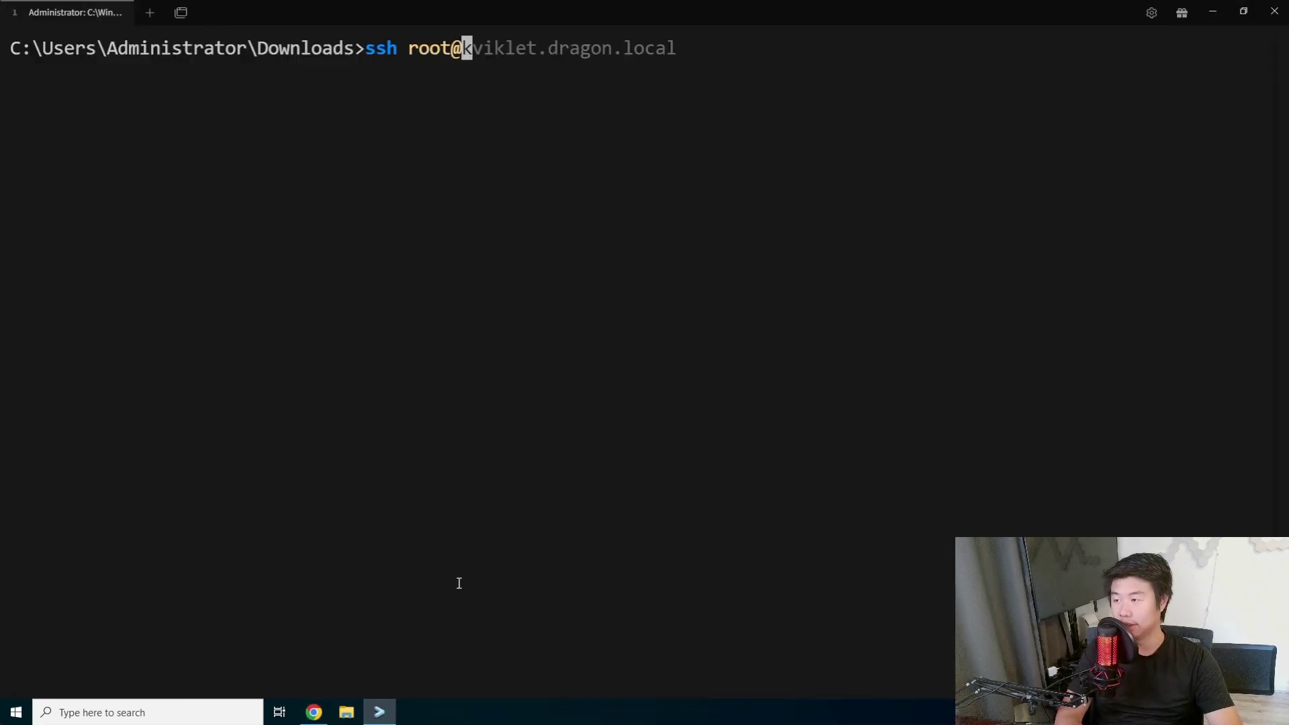
pyautogui.write('hoarder.drago')
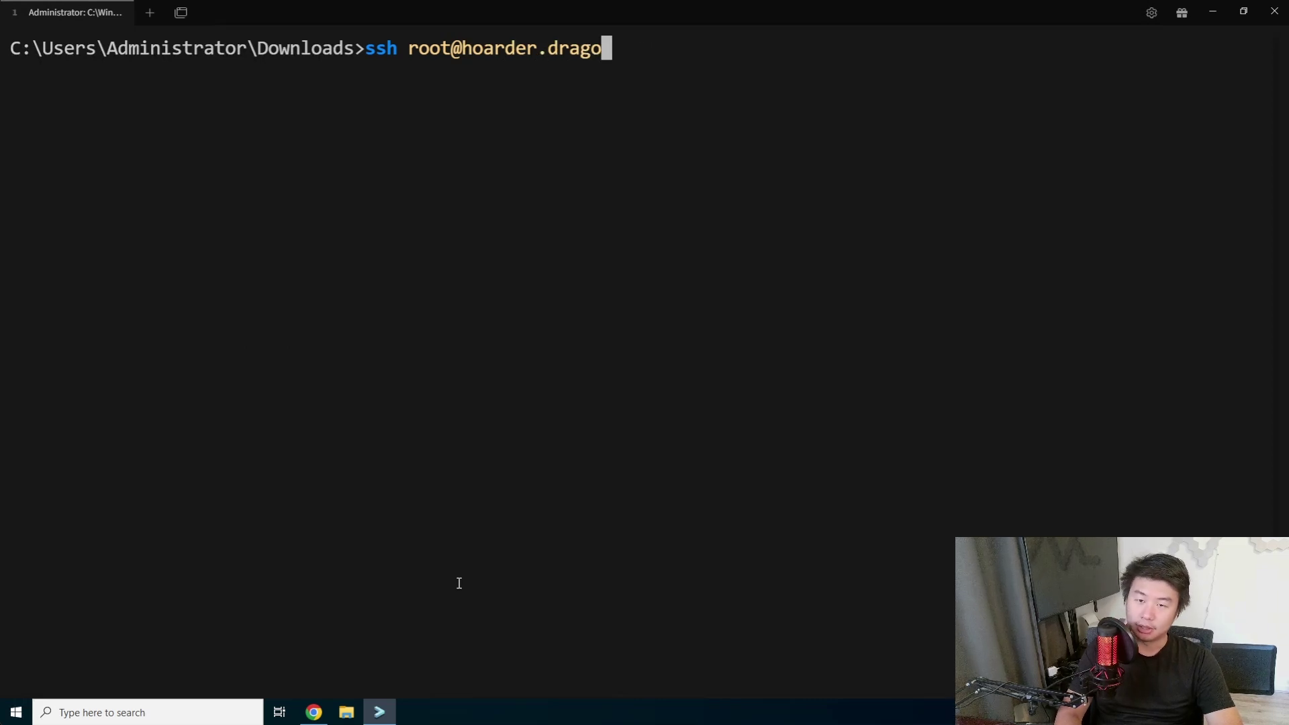
pyautogui.write('n.local')
pyautogui.press('Return')
pyautogui.write('yes')
pyautogui.press('Return')
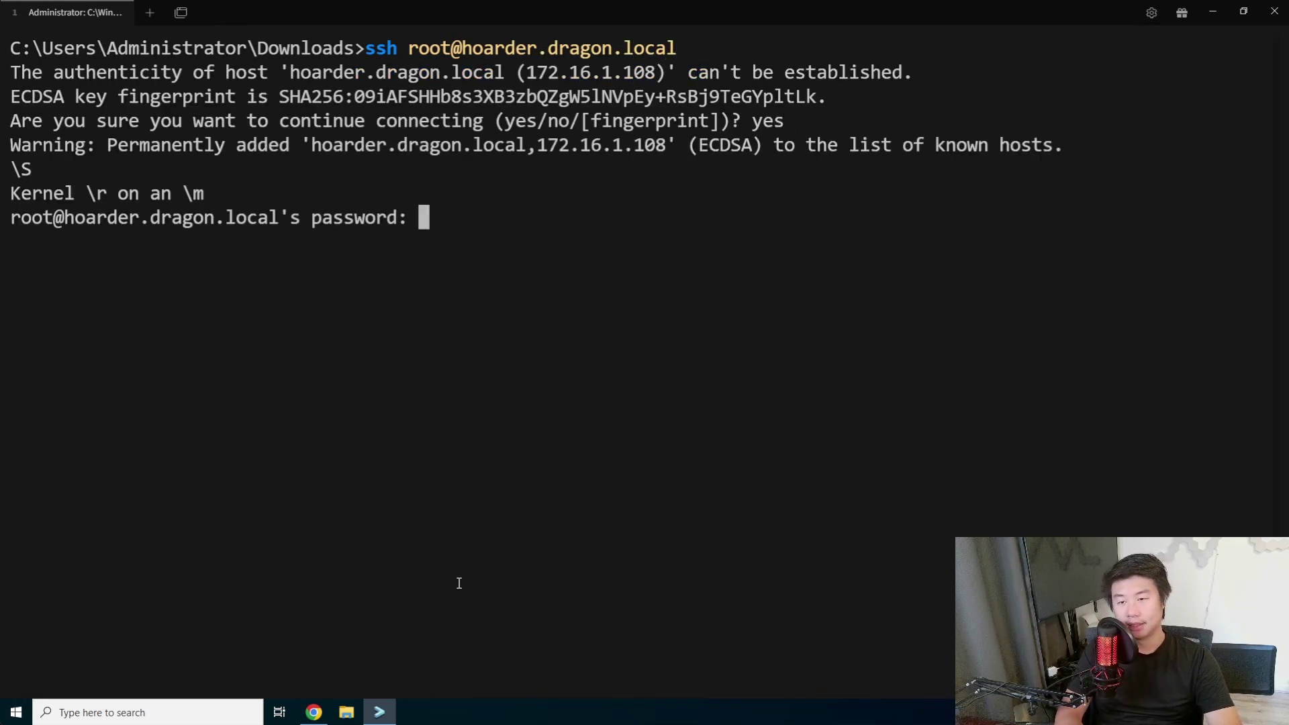
pyautogui.press('Return')
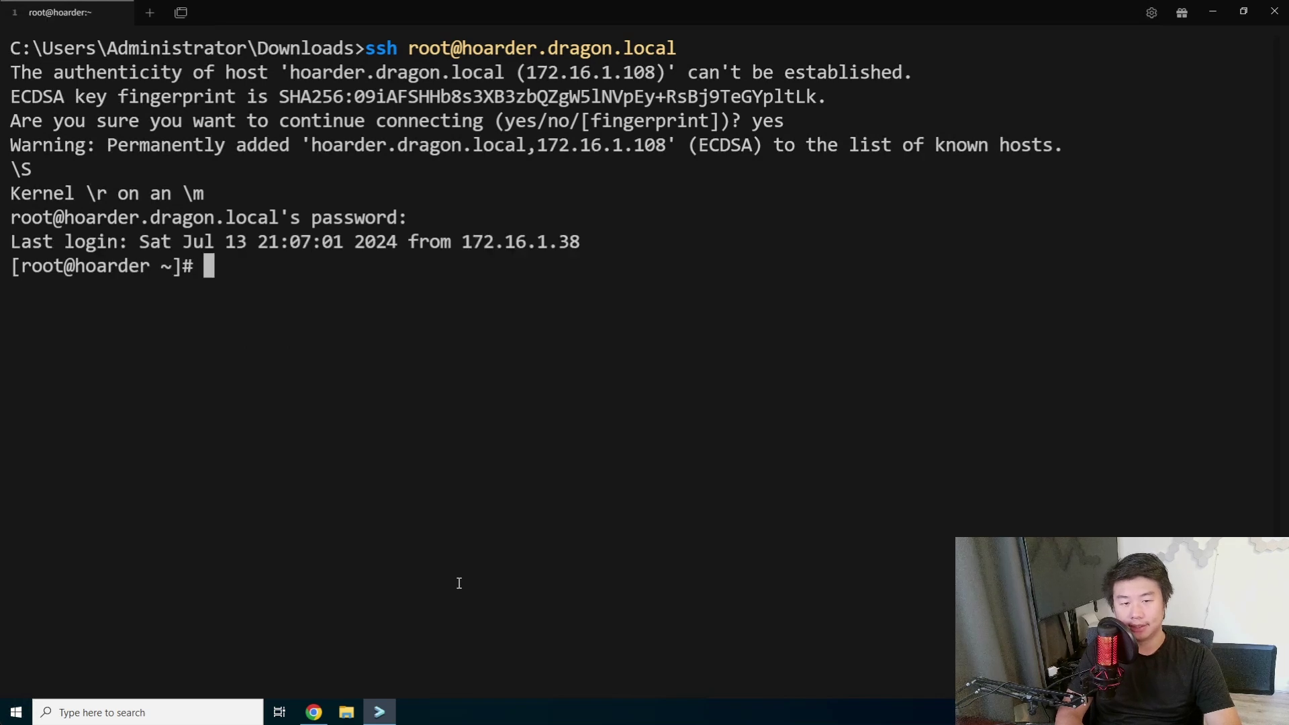
pyautogui.hotkey('ctrl', 'l')
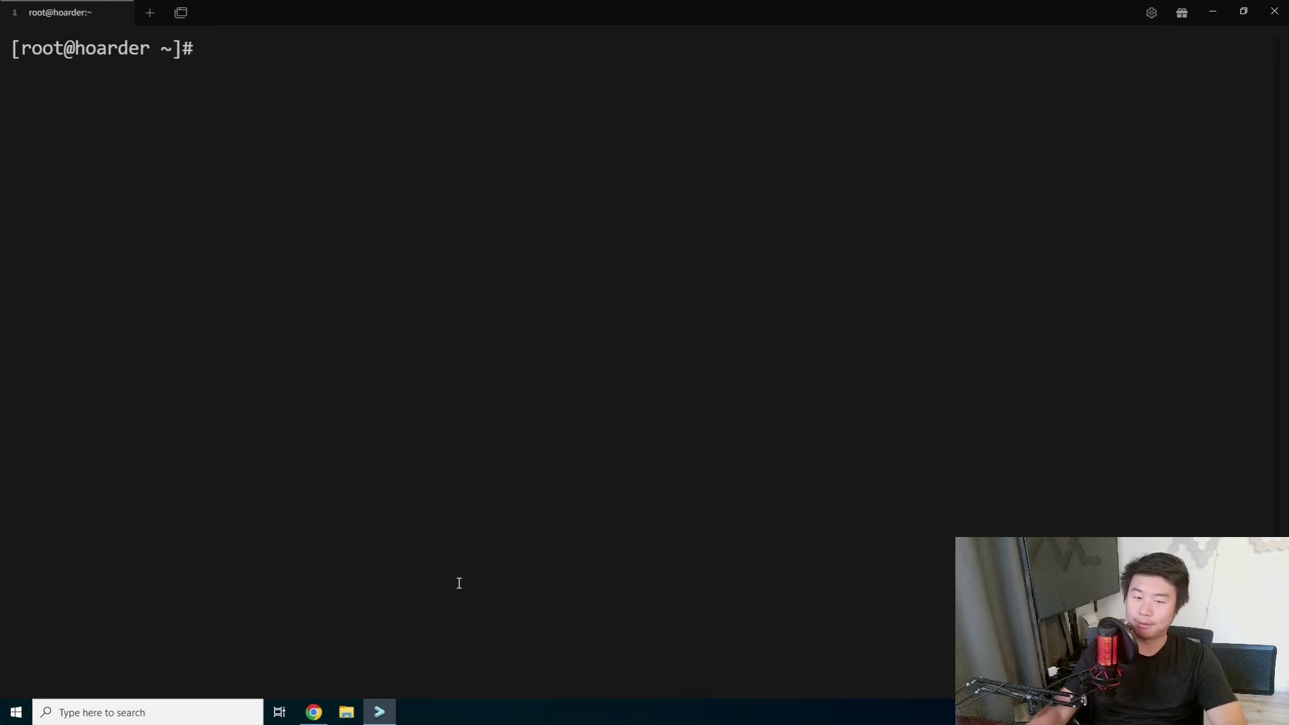
pyautogui.click(314, 711)
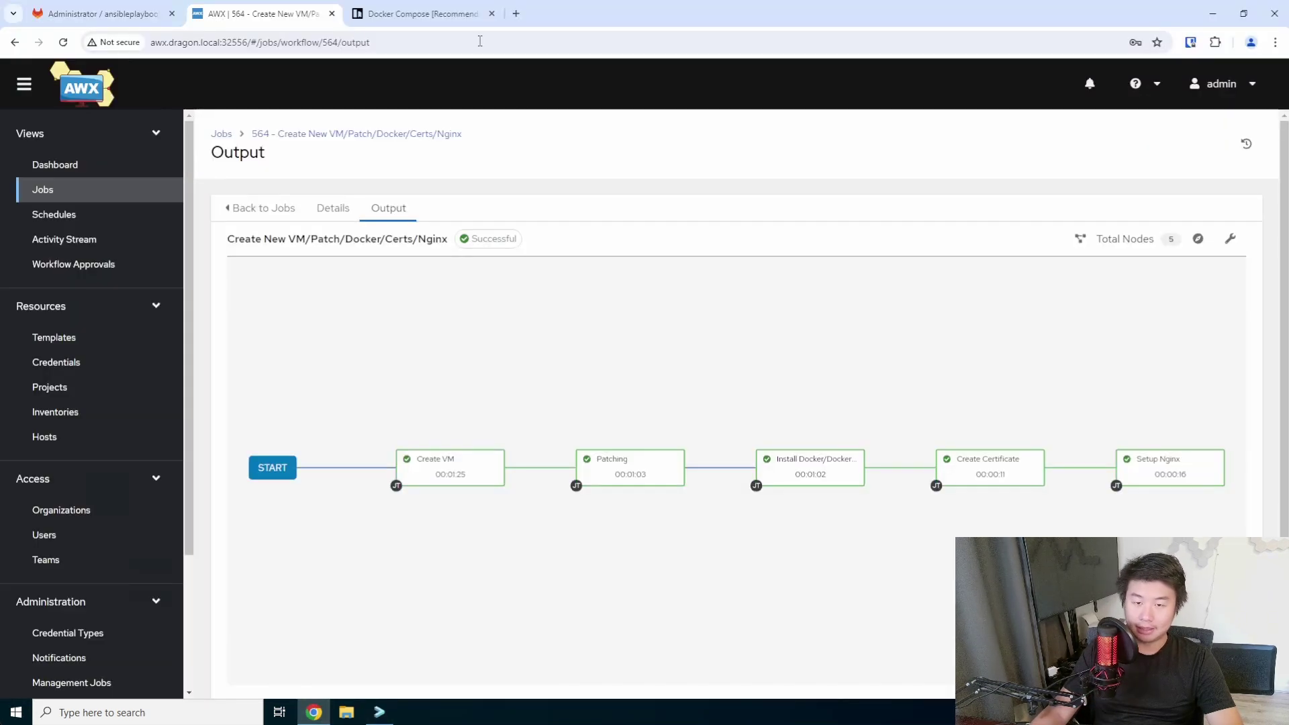
# Reread the Docker Compose installation steps, then return to the ansibleplaybooks file list.
pyautogui.click(421, 13)
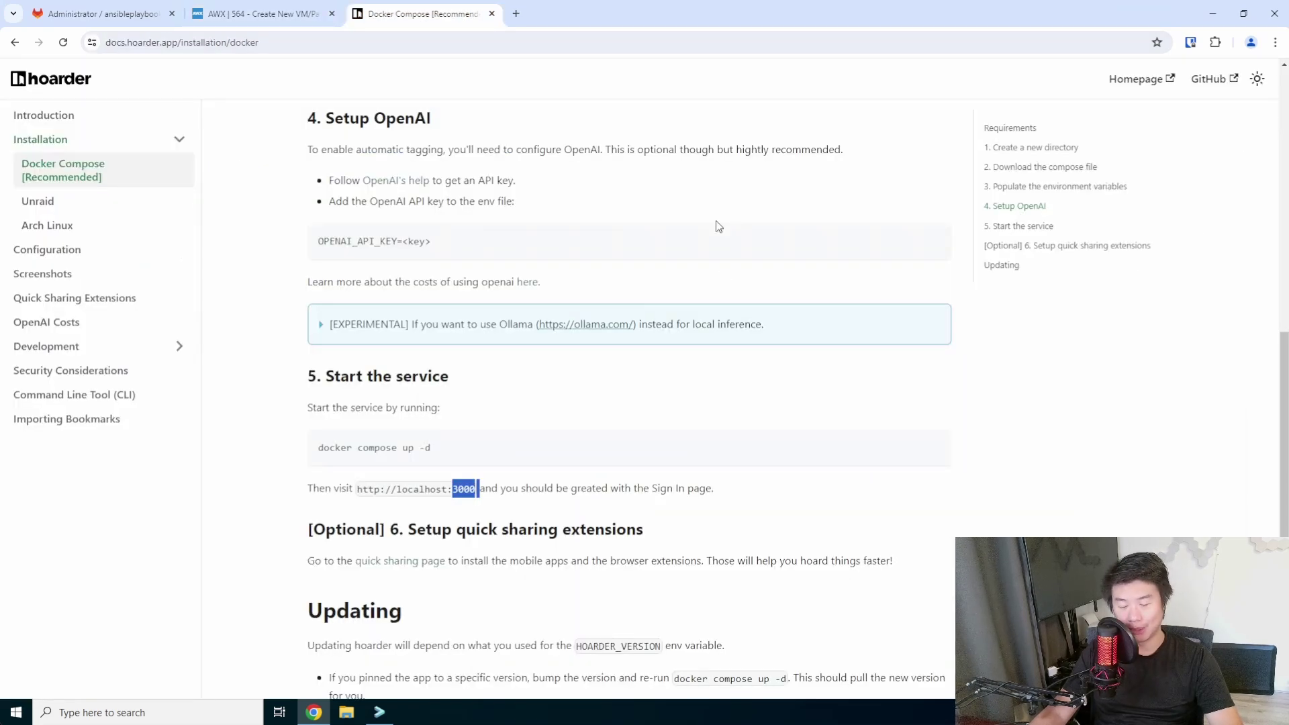
pyautogui.scroll(9, 719, 295)
pyautogui.scroll(-1, 698, 301)
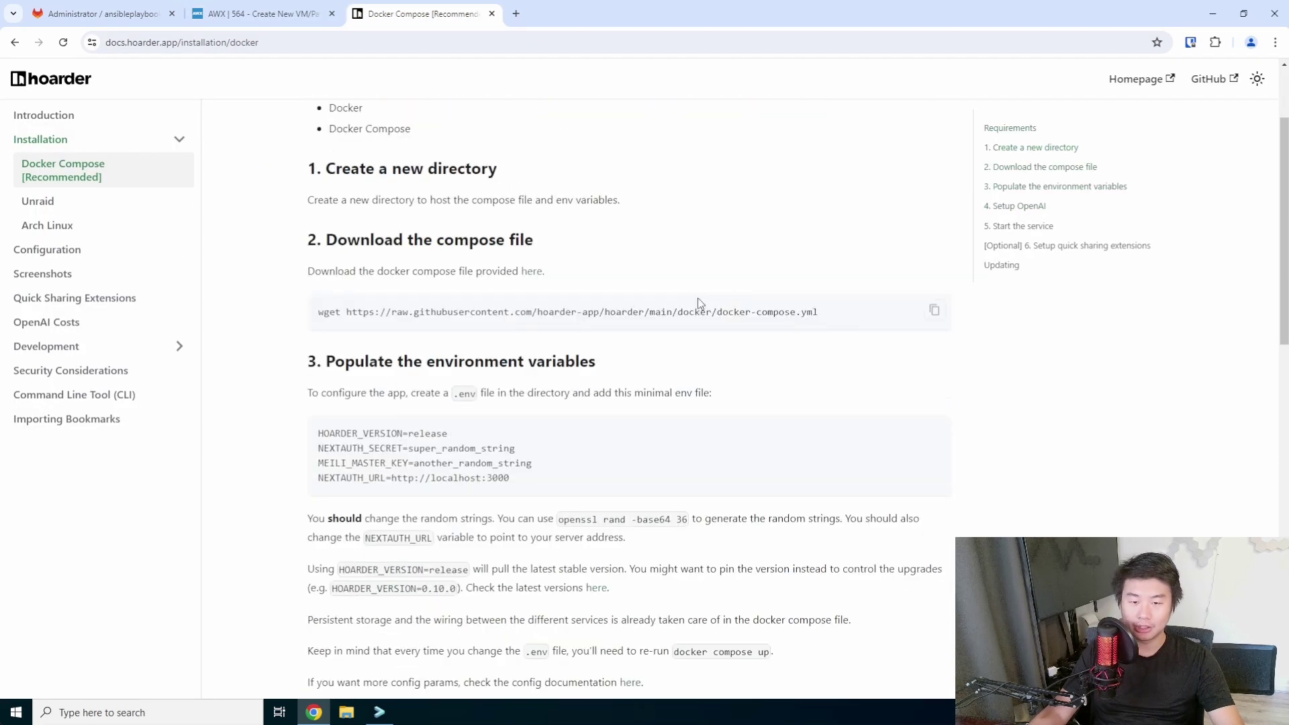
pyautogui.scroll(1, 685, 326)
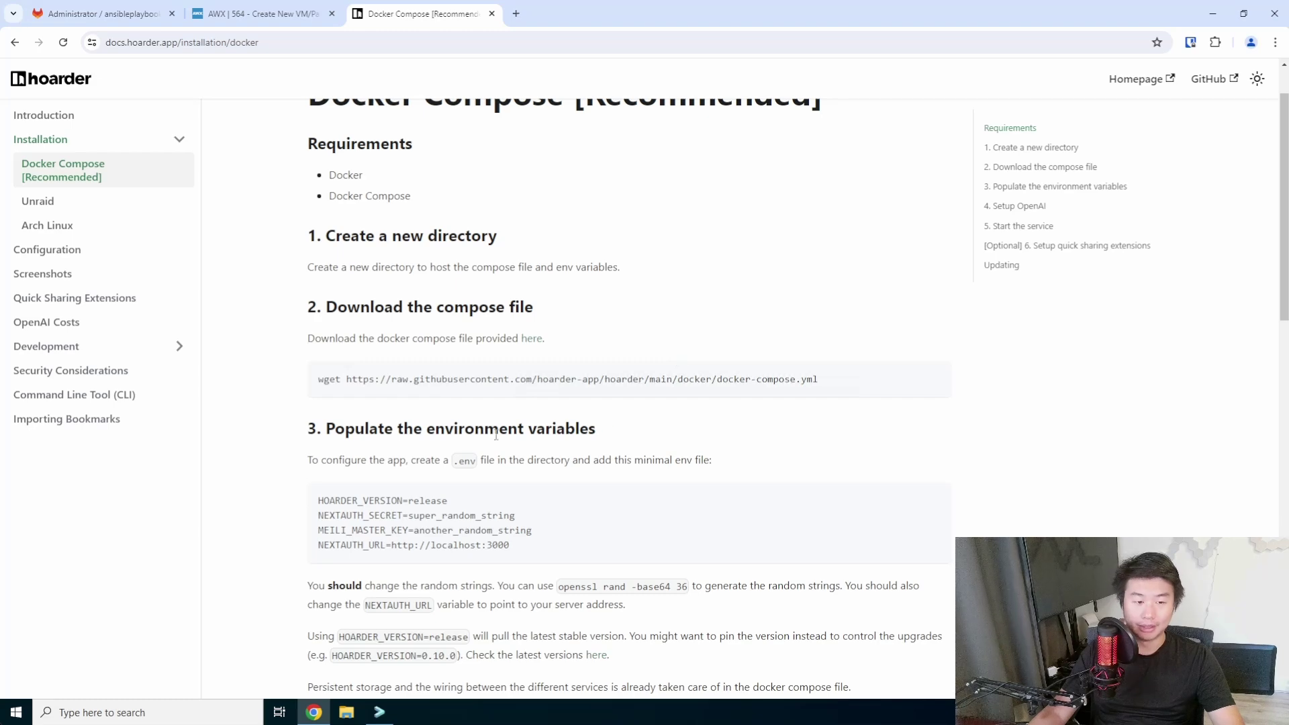
pyautogui.click(81, 17)
pyautogui.scroll(-5, 485, 463)
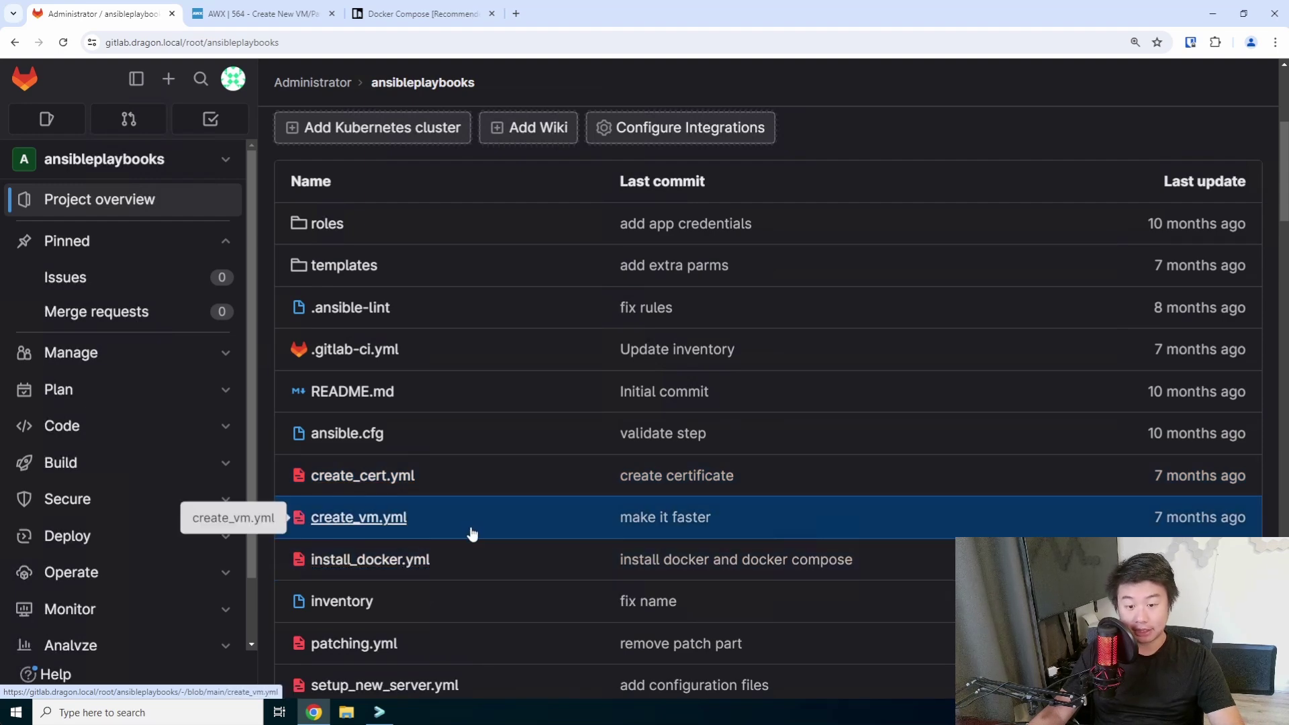
# Review install_docker.yml's tasks, including the repository-adding command on line 6.
pyautogui.click(455, 560)
pyautogui.scroll(-2, 588, 510)
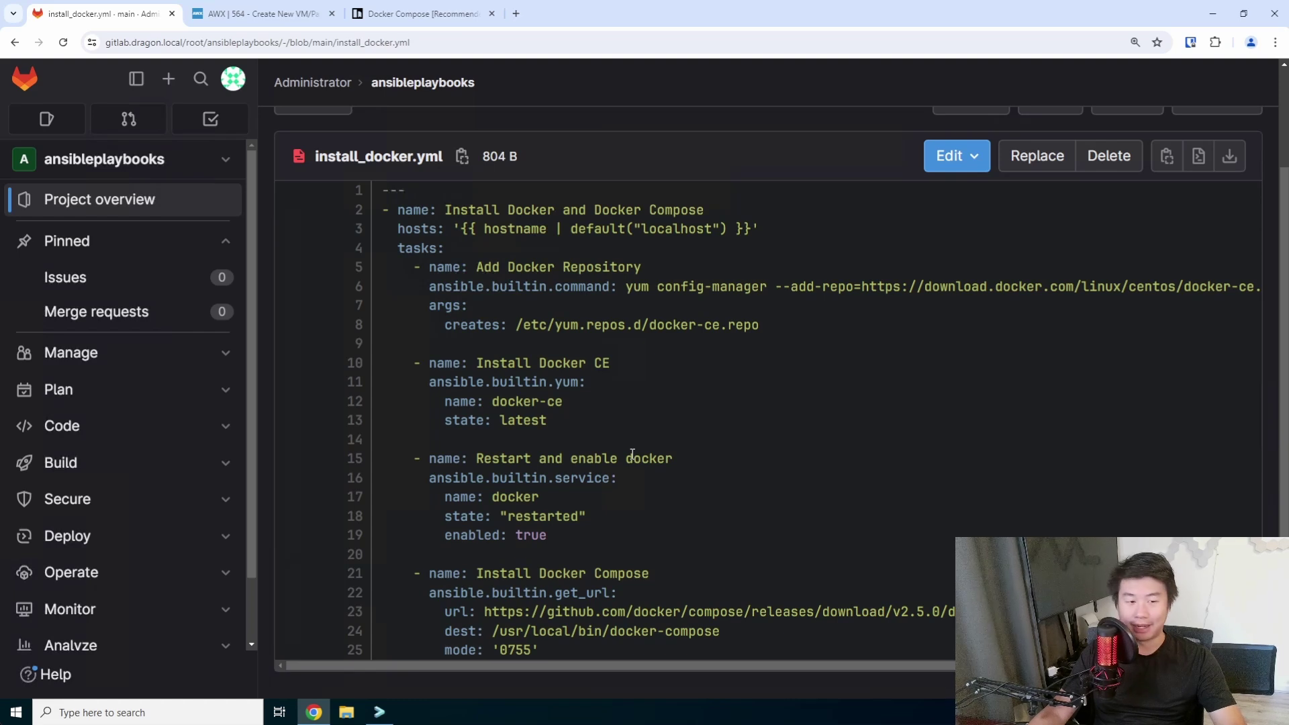
pyautogui.hscroll(1, 824, 363)
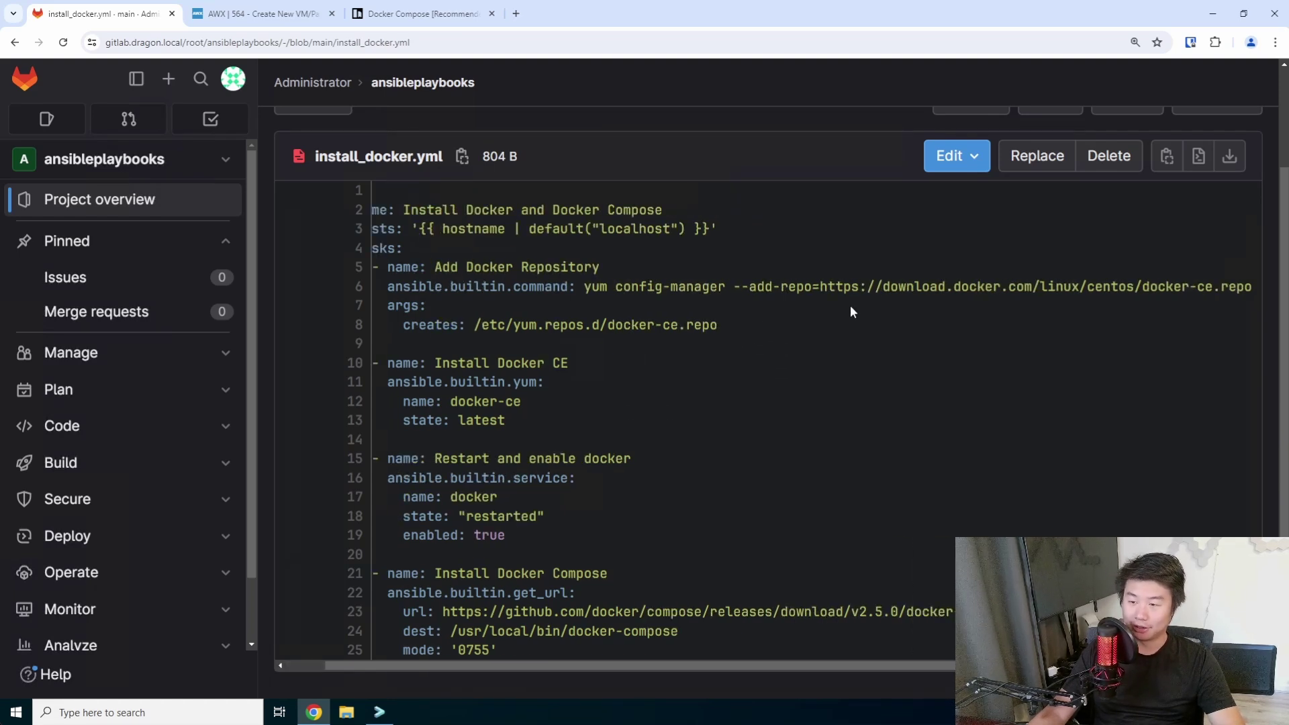
pyautogui.moveTo(1205, 286); pyautogui.dragTo(620, 286)
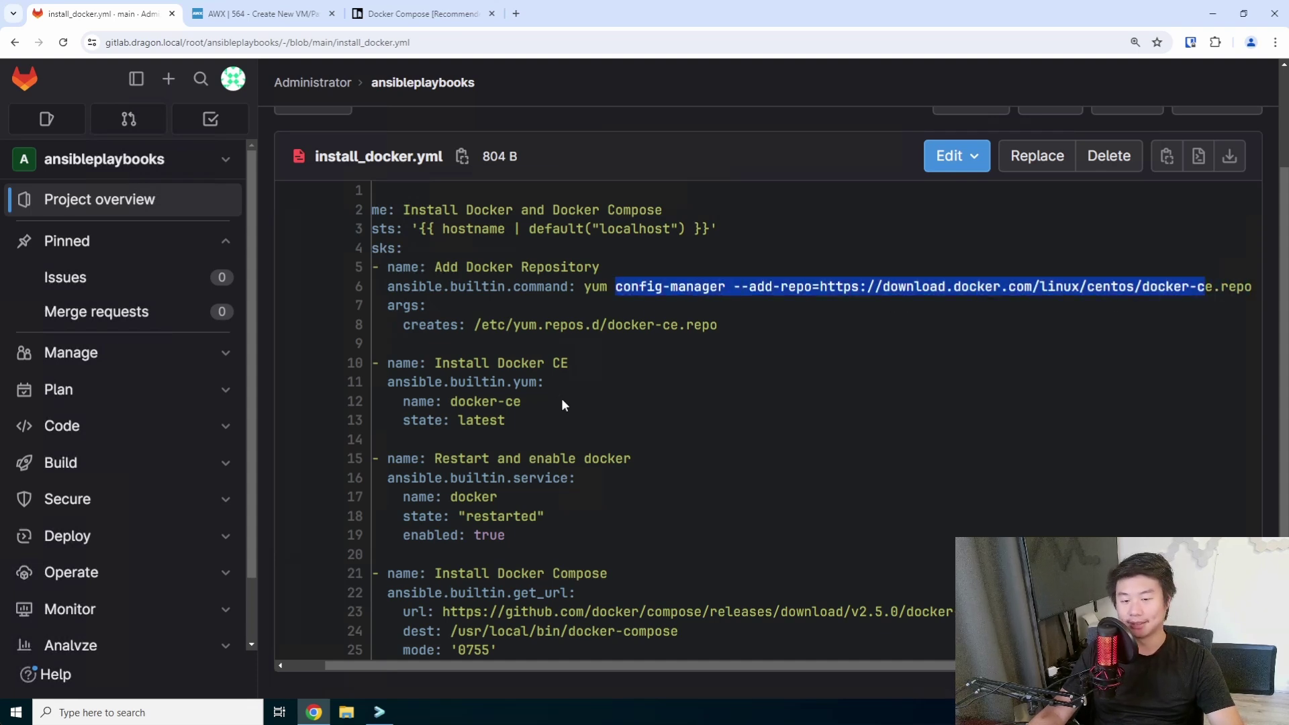
pyautogui.moveTo(618, 629); pyautogui.dragTo(373, 267)
pyautogui.click(769, 315)
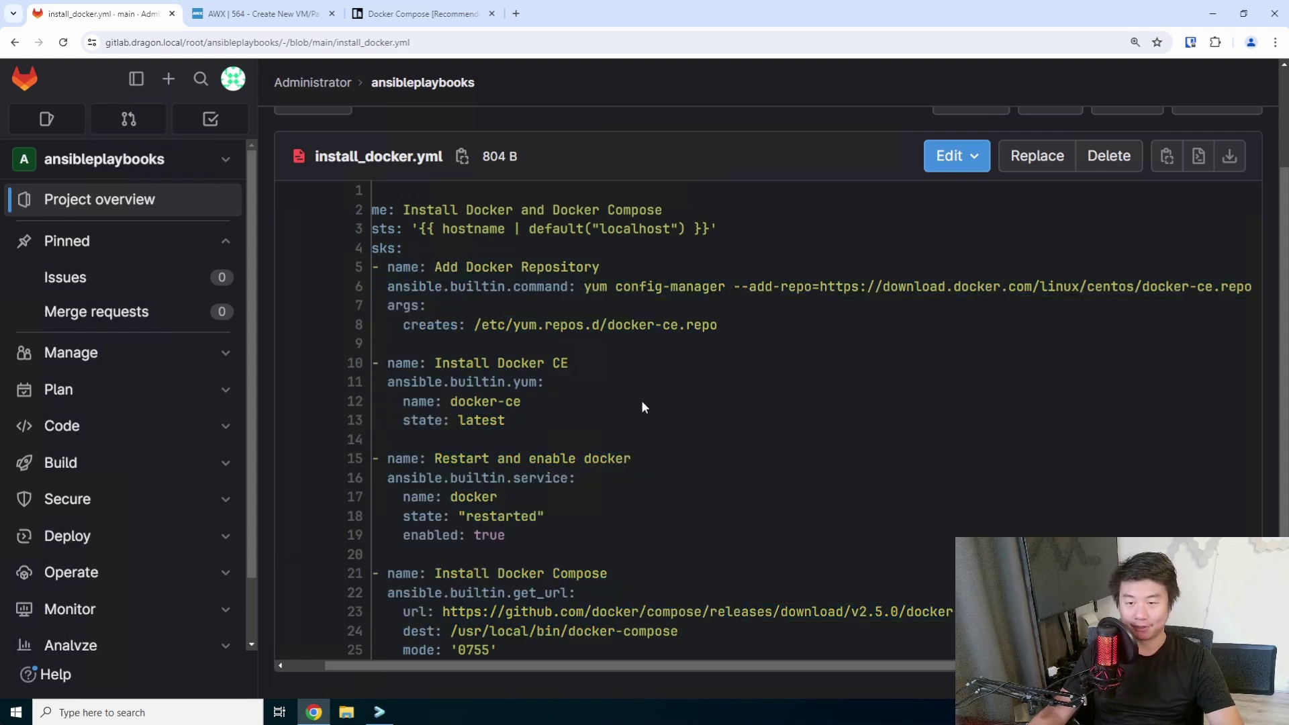
pyautogui.hscroll(-1, 641, 396)
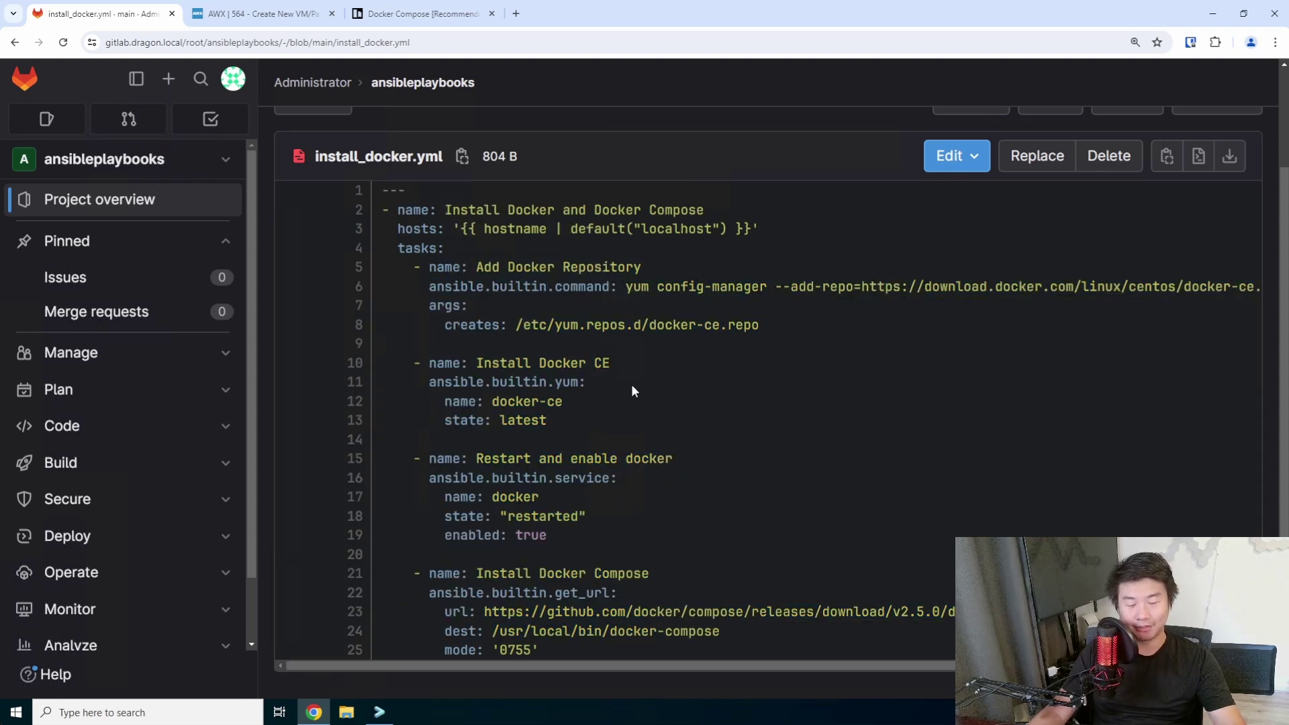
pyautogui.click(401, 16)
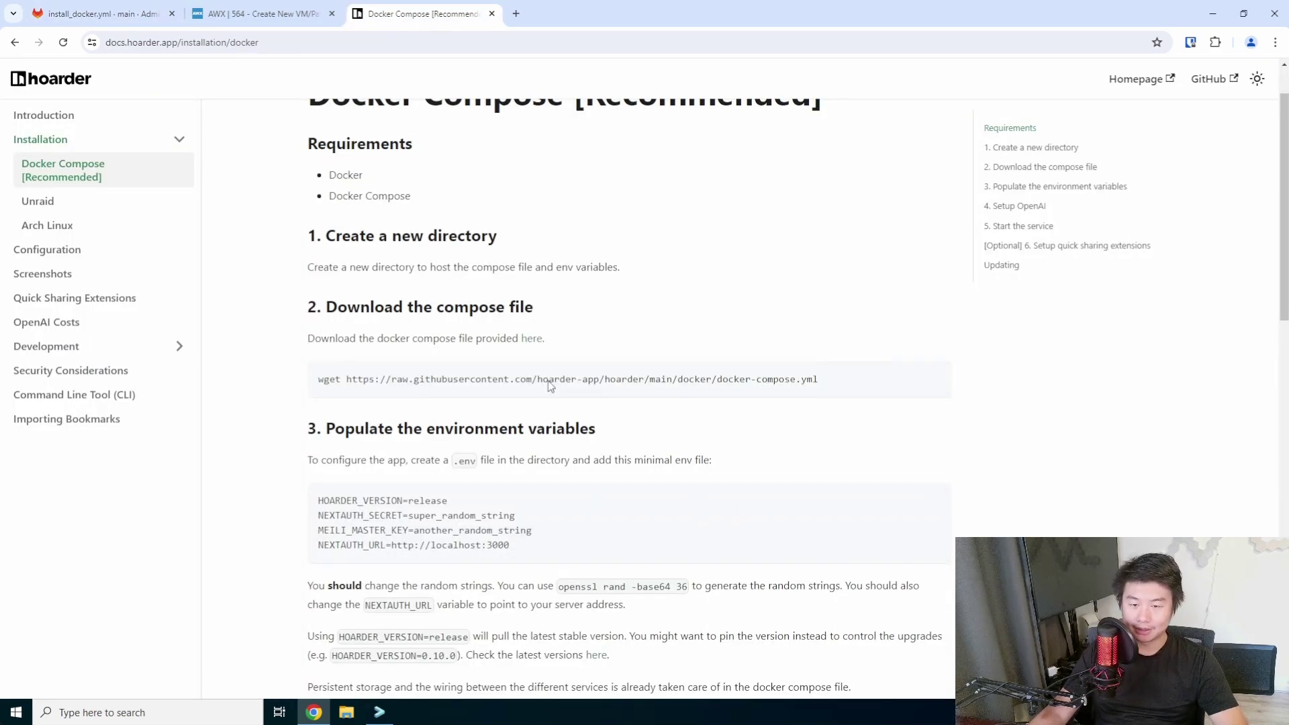
pyautogui.click(379, 711)
# Install wget with yum and download Hoarder's docker-compose.yml onto the server.
pyautogui.write('yum ')
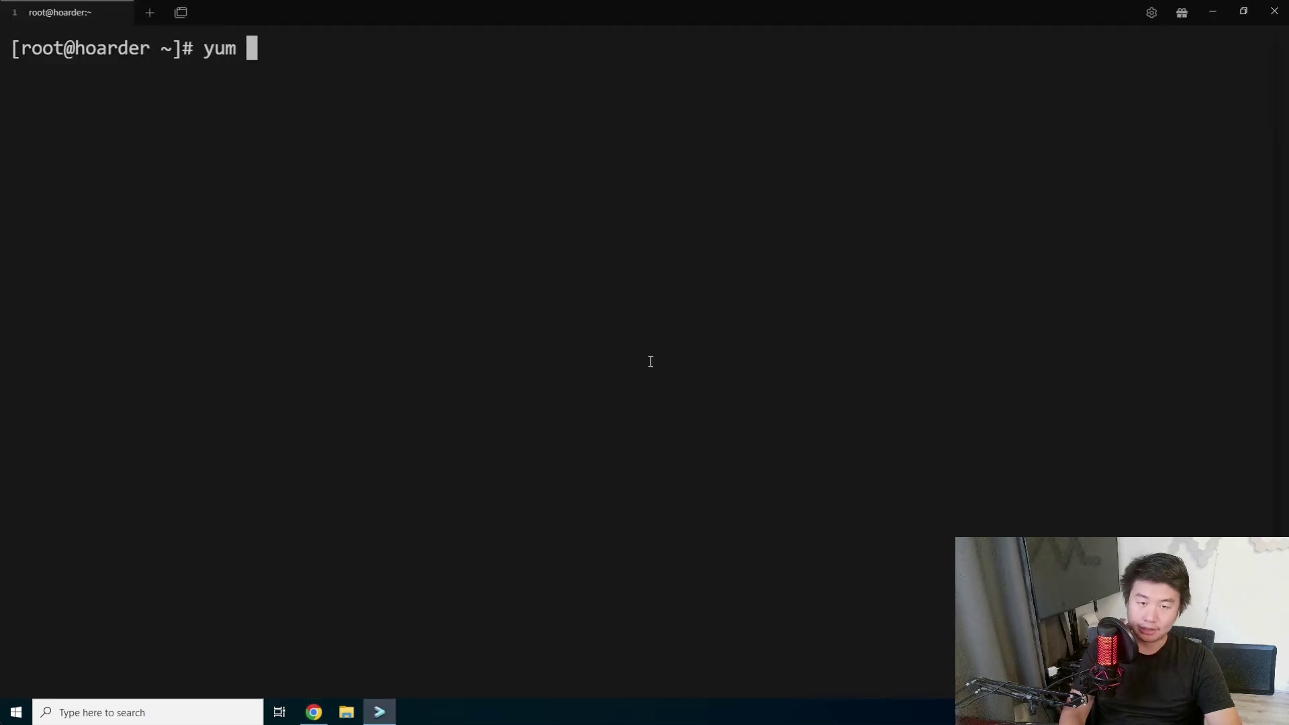
pyautogui.write('-y install wget')
pyautogui.press('Return')
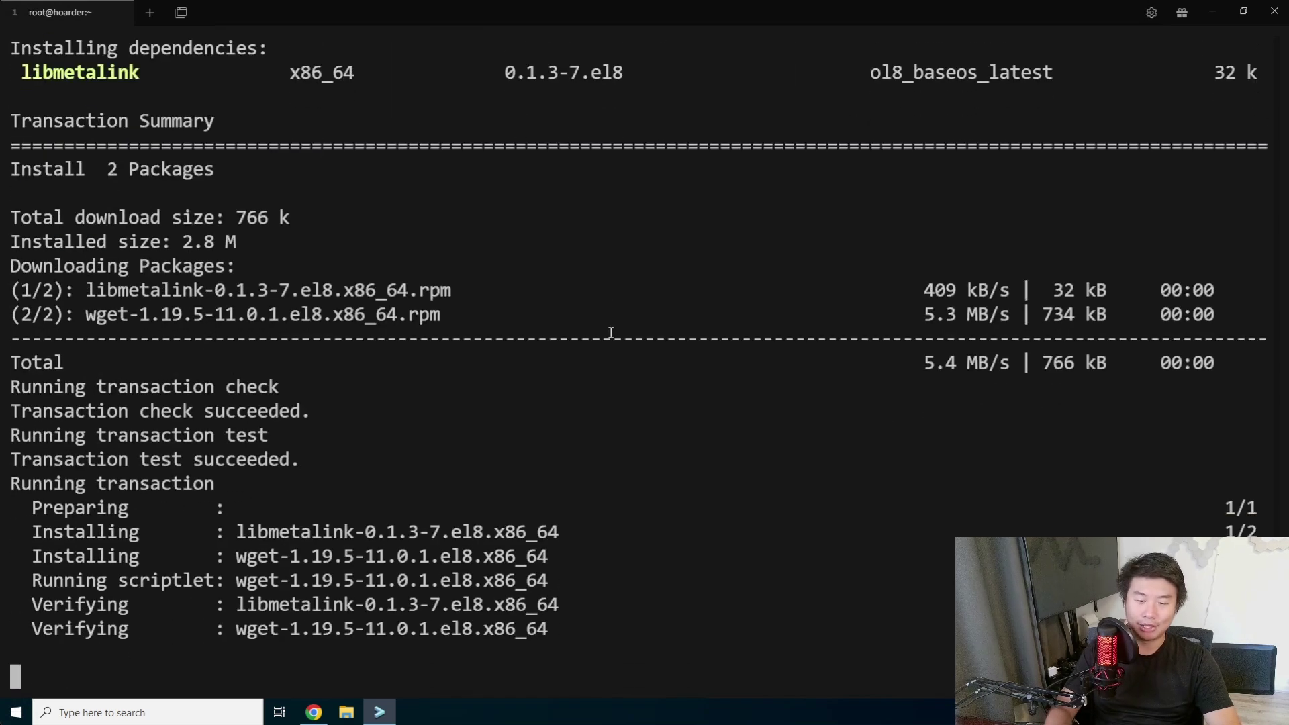
pyautogui.hotkey('ctrl', 'l')
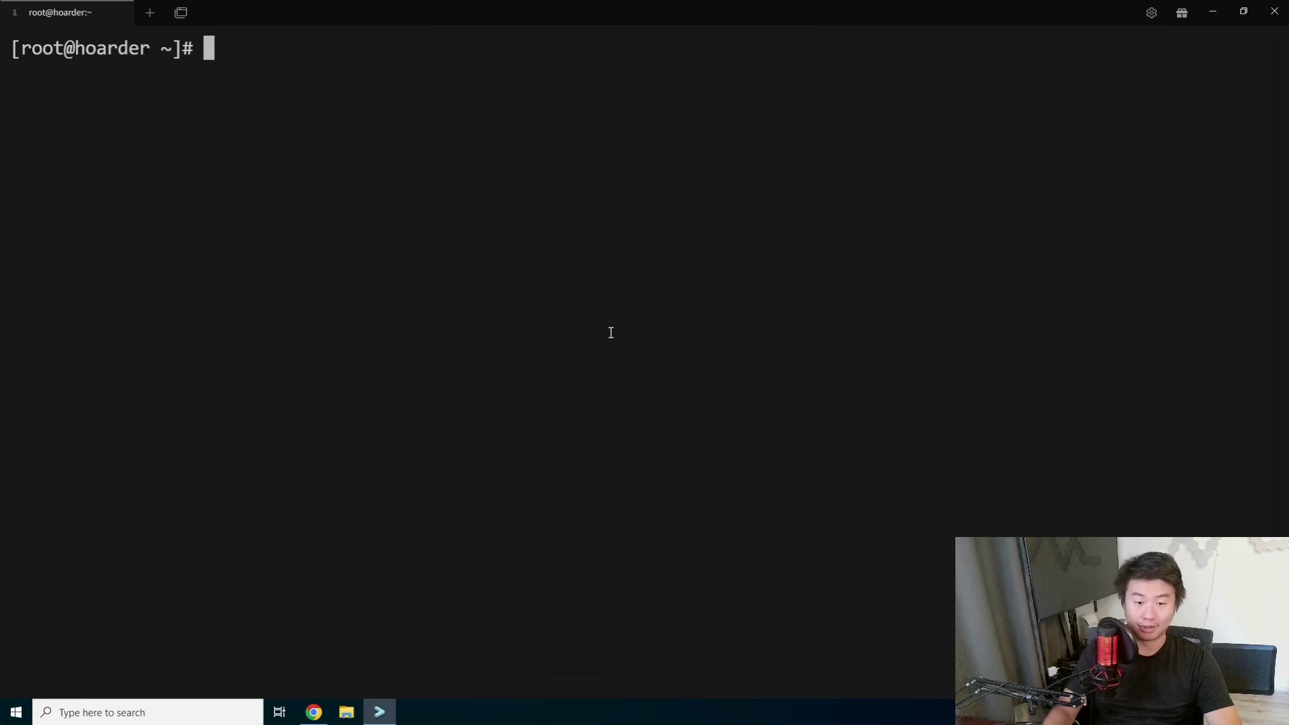
pyautogui.hotkey('ctrl', 'shift', 'v')
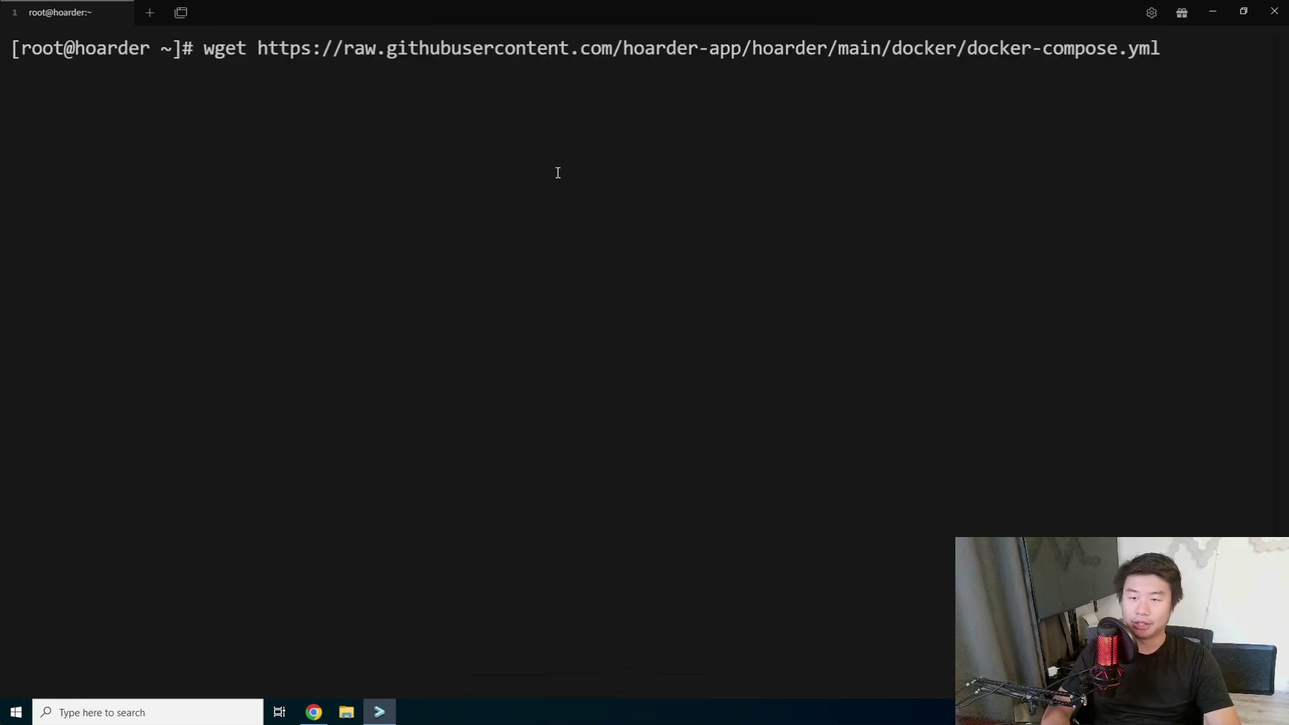
pyautogui.press('Return')
# Print the contents of docker-compose.yml with cat.
pyautogui.hotkey('ctrl', 'l')
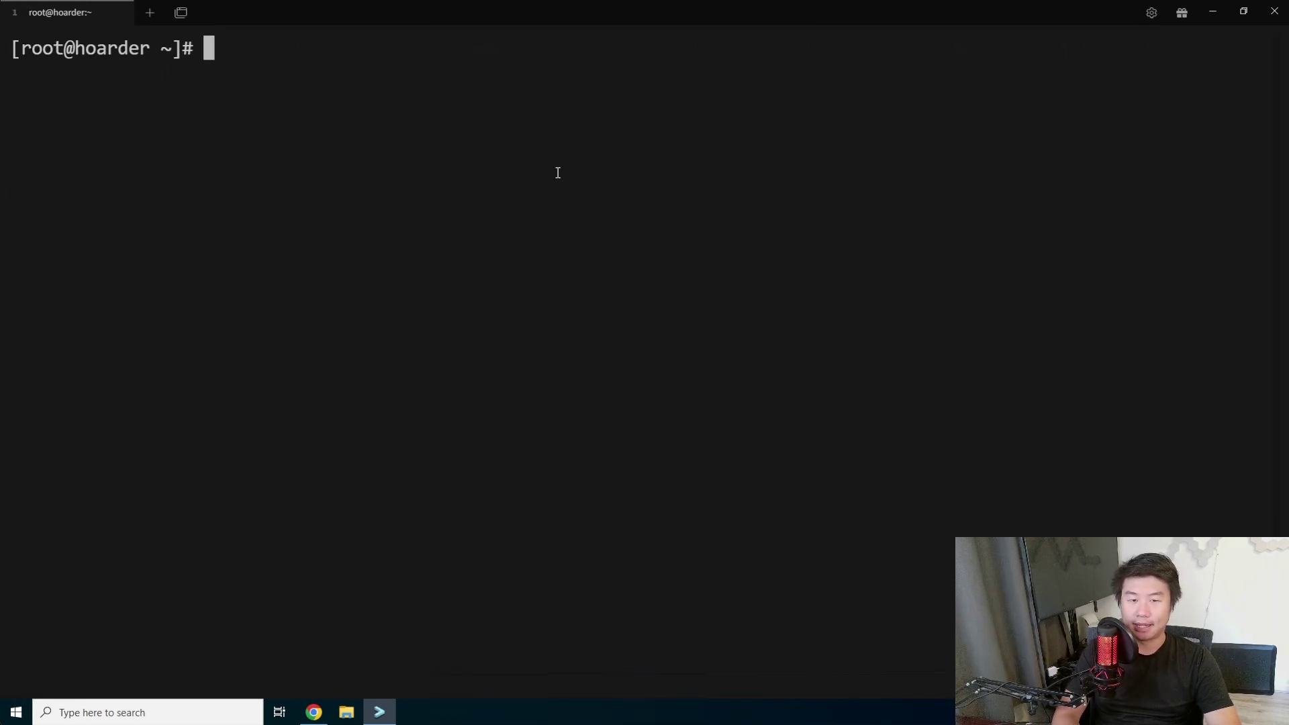
pyautogui.write('cat docker-compose.yml')
pyautogui.press('Return')
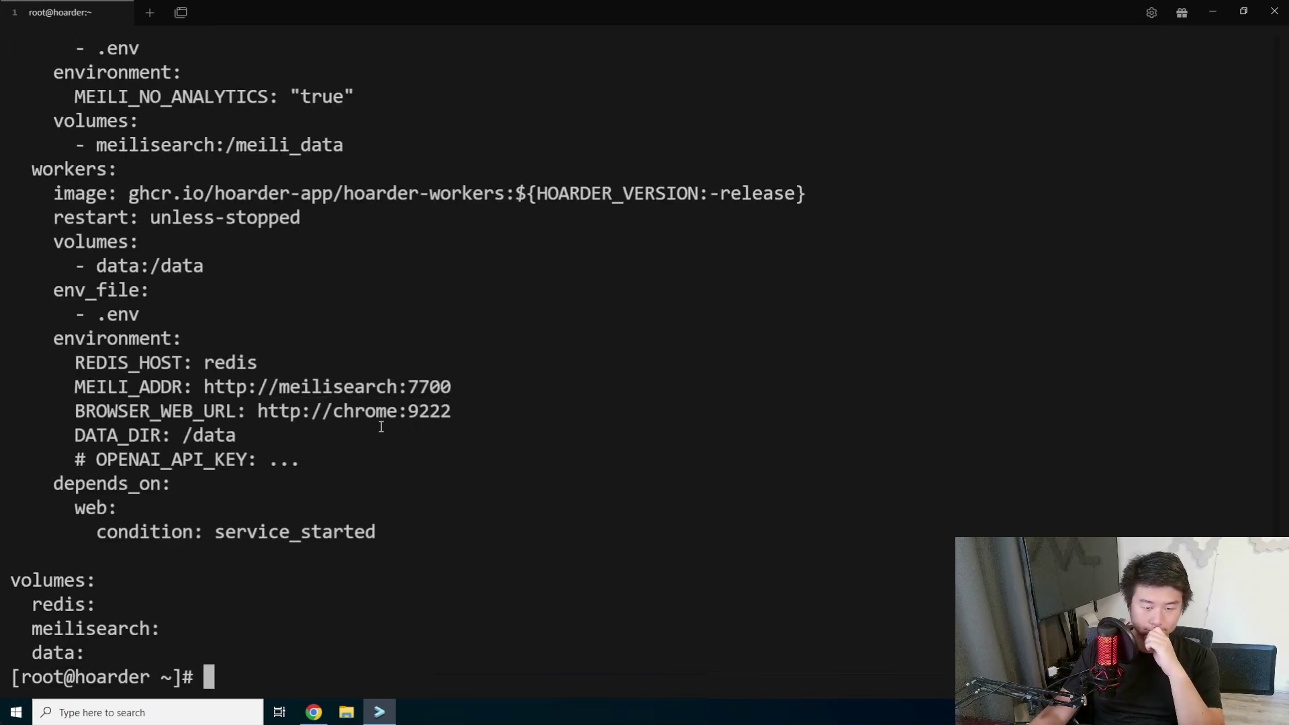
# Review the compose file, highlighting the hoarder-web image, 3000:3000 port mapping and .env reference.
pyautogui.scroll(1, 381, 427)
pyautogui.moveTo(376, 532); pyautogui.dragTo(66, 530)
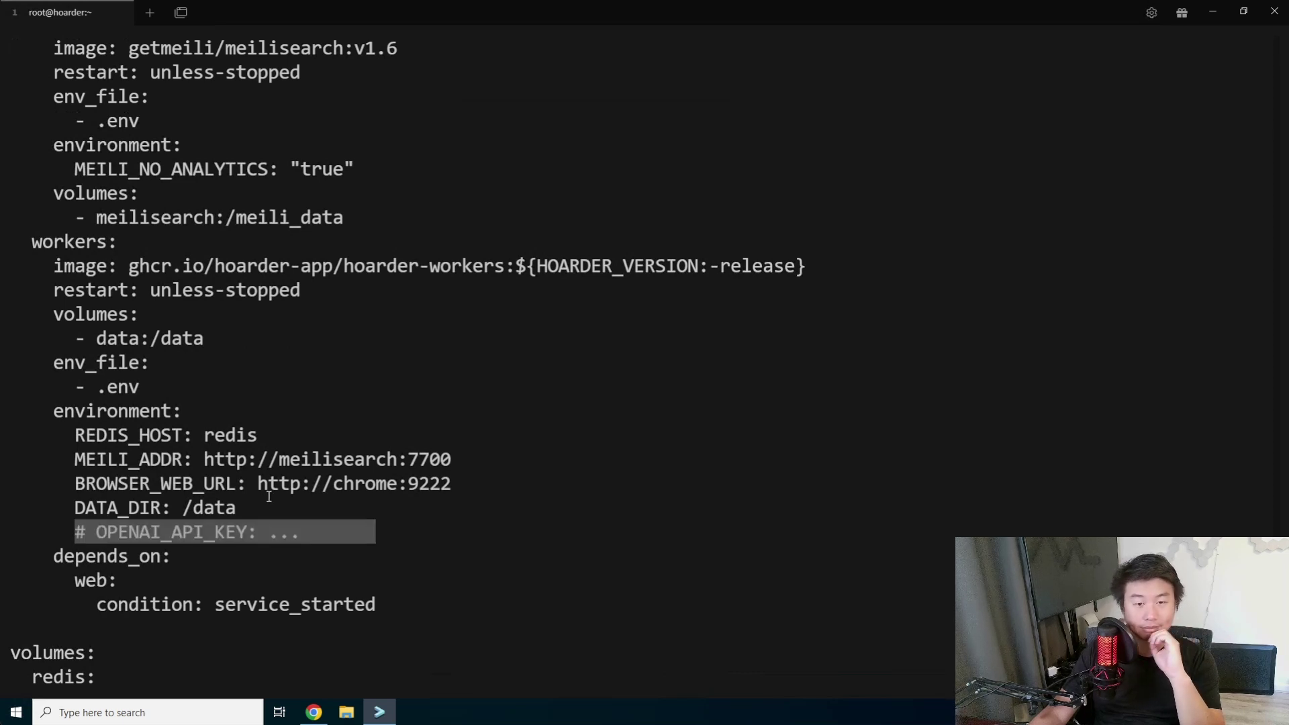
pyautogui.scroll(6, 269, 496)
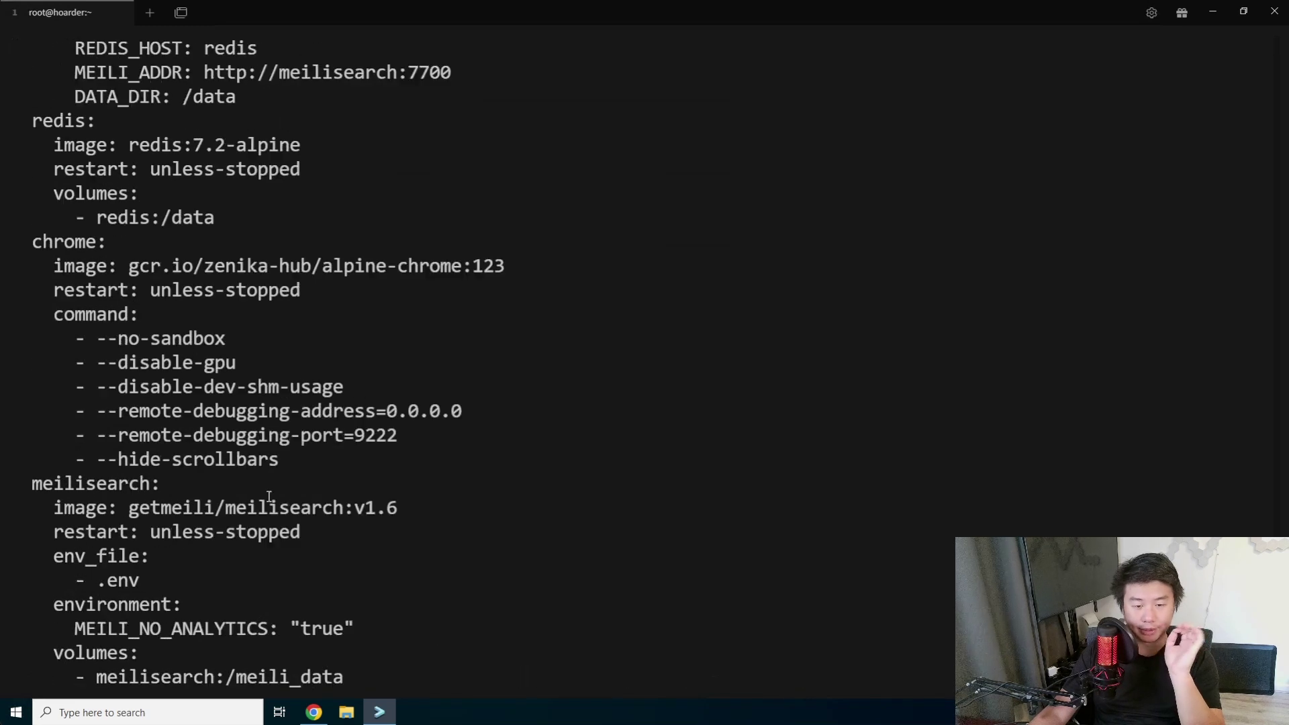
pyautogui.scroll(4, 269, 497)
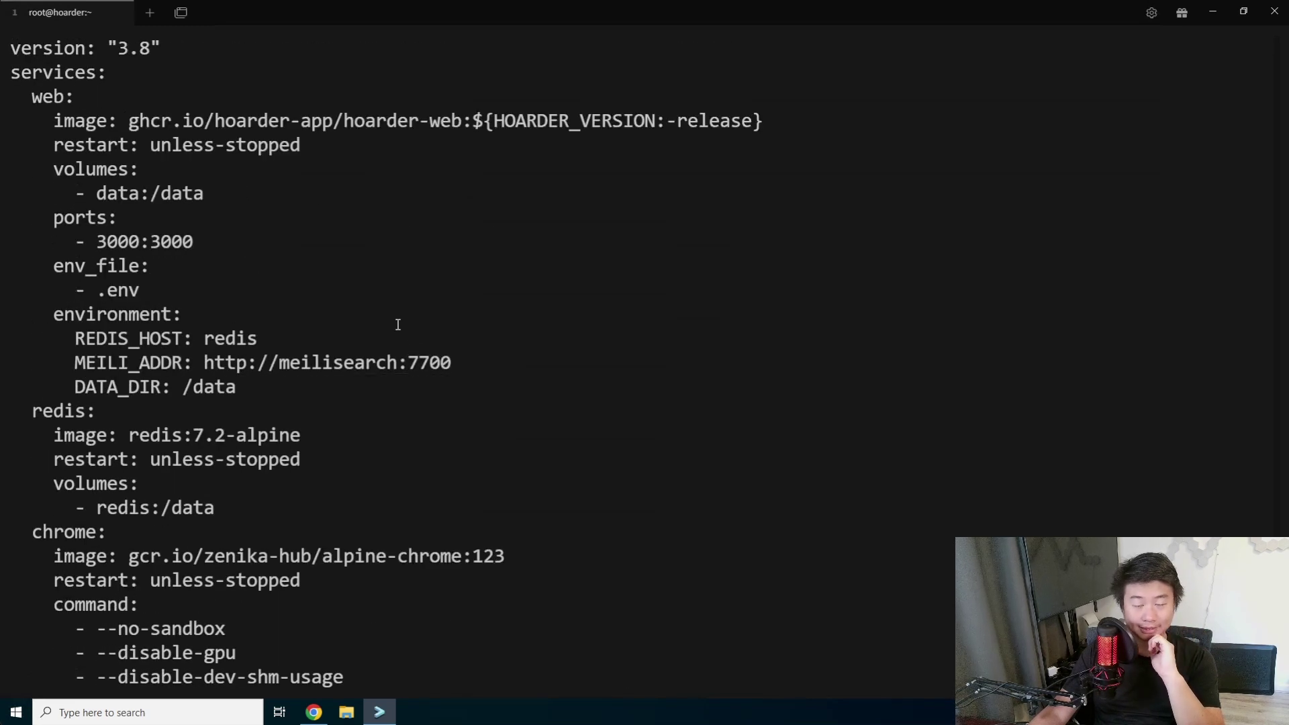
pyautogui.moveTo(798, 120); pyautogui.dragTo(149, 120)
pyautogui.rightClick(149, 121)
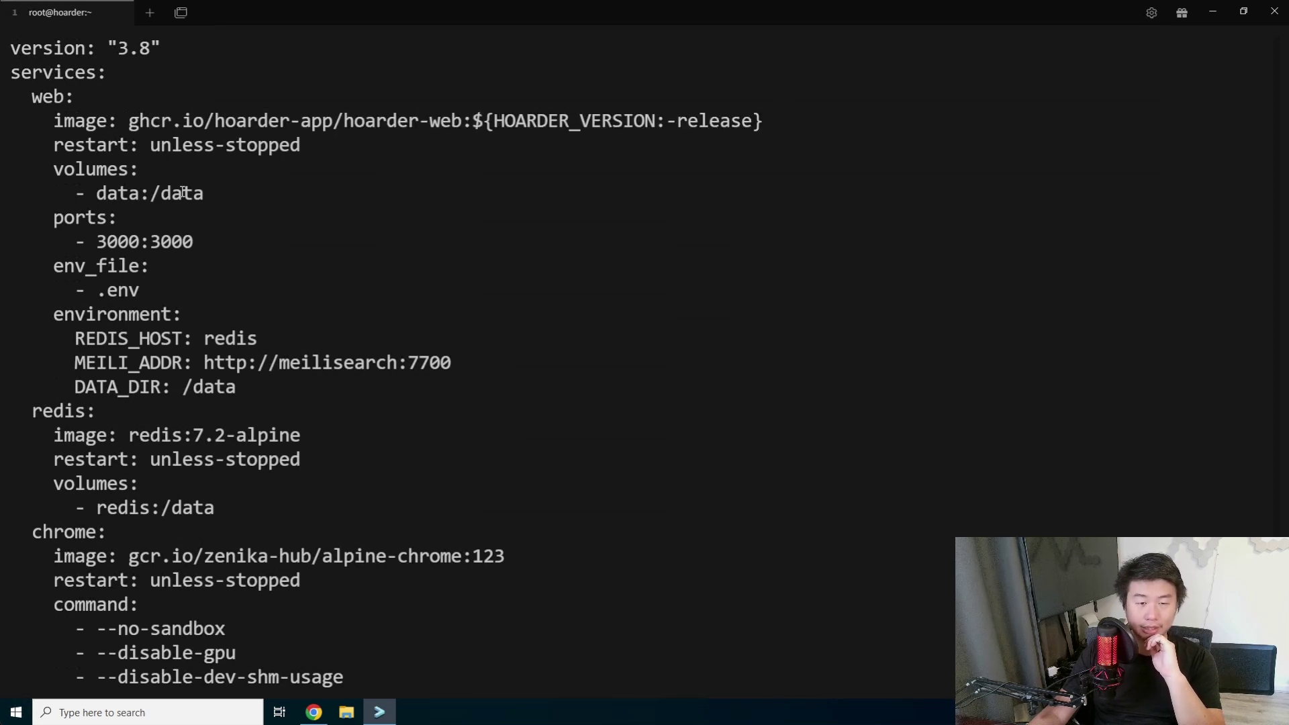
pyautogui.doubleClick(135, 242)
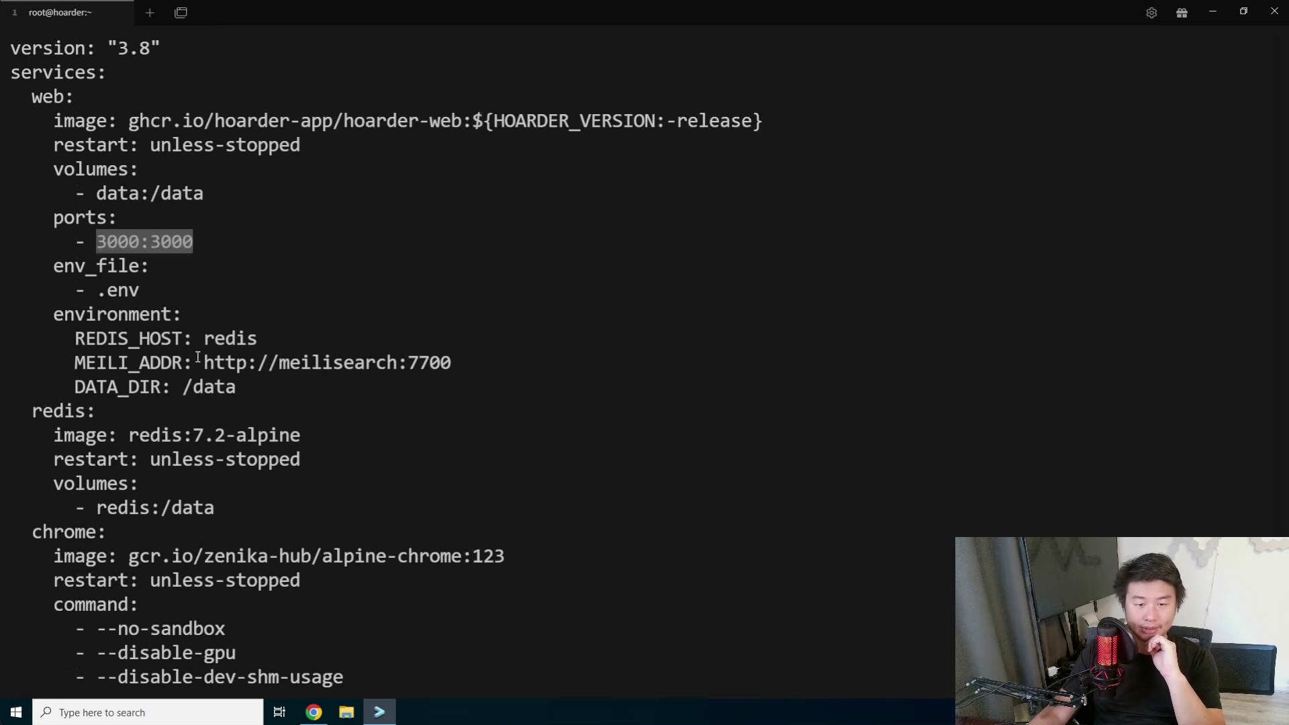
pyautogui.scroll(4, 248, 342)
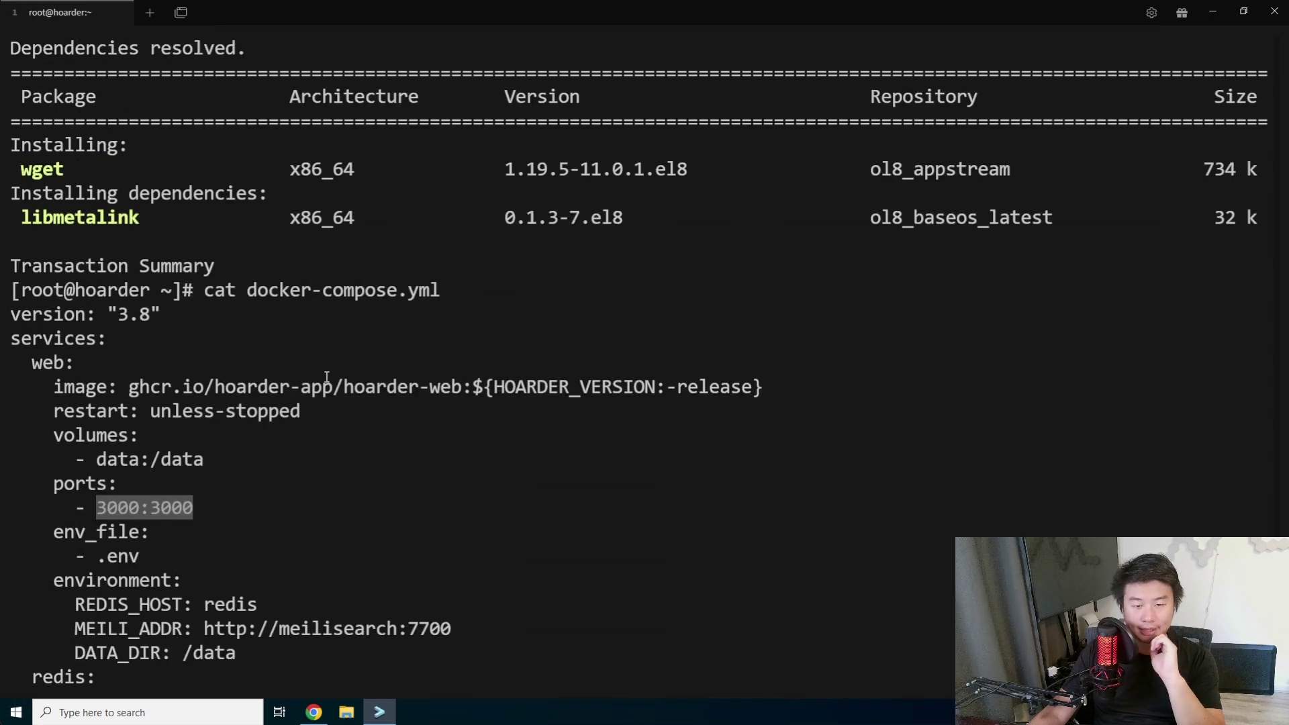
pyautogui.scroll(-2, 322, 376)
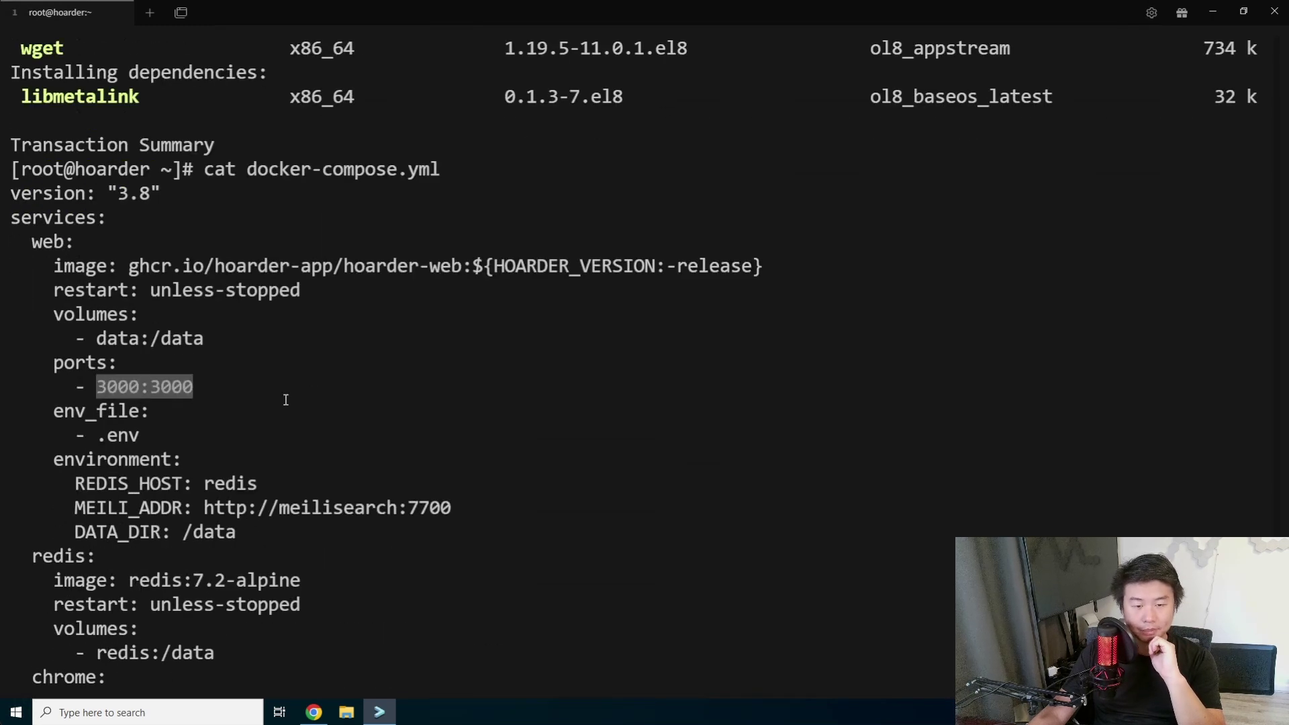
pyautogui.moveTo(143, 434); pyautogui.dragTo(94, 433)
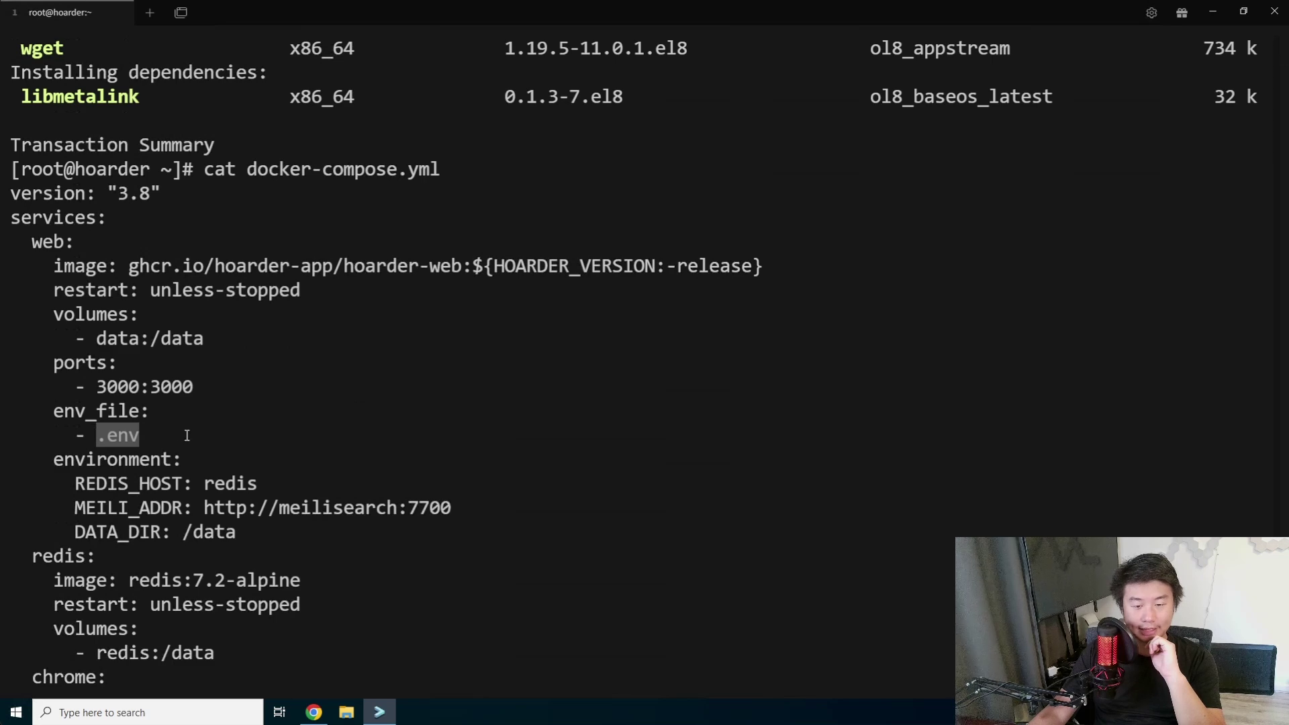
pyautogui.hotkey('ctrl', 'c')
pyautogui.click(313, 712)
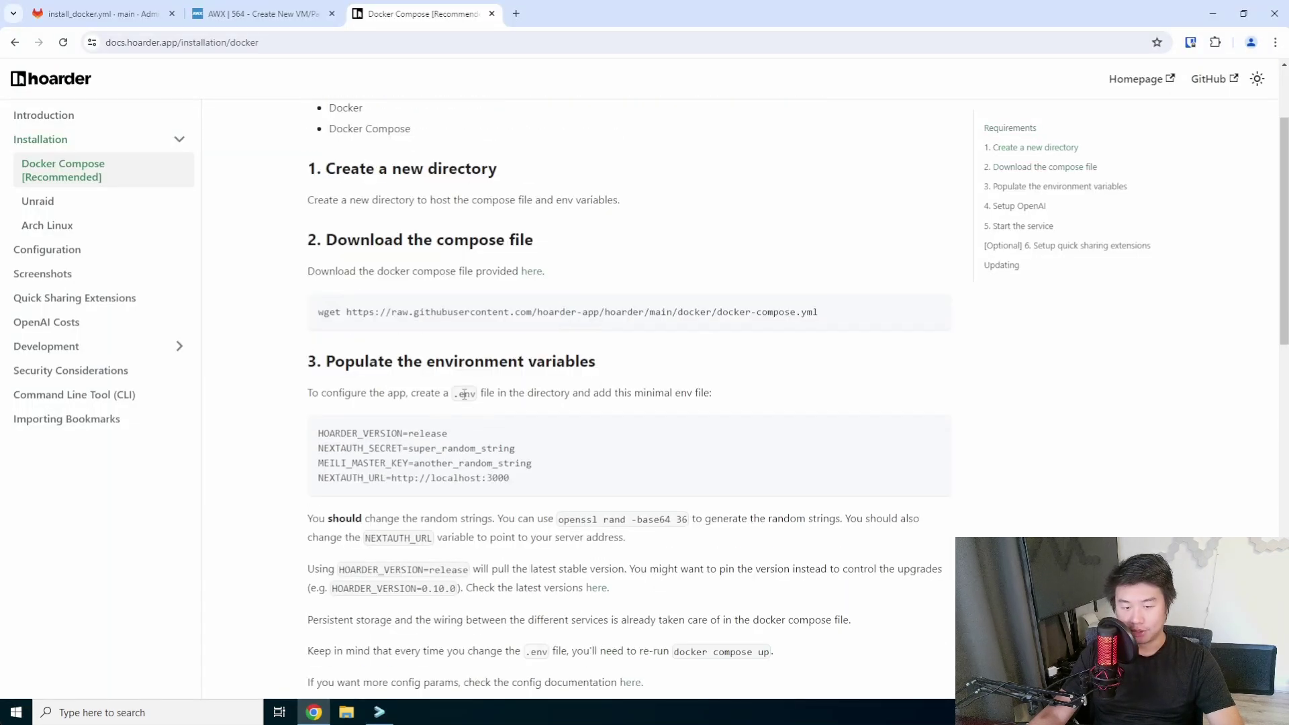
# Copy the four-line minimal .env contents from step 3 of the docs, back in the terminal.
pyautogui.doubleClick(464, 394)
pyautogui.moveTo(552, 477); pyautogui.dragTo(311, 443)
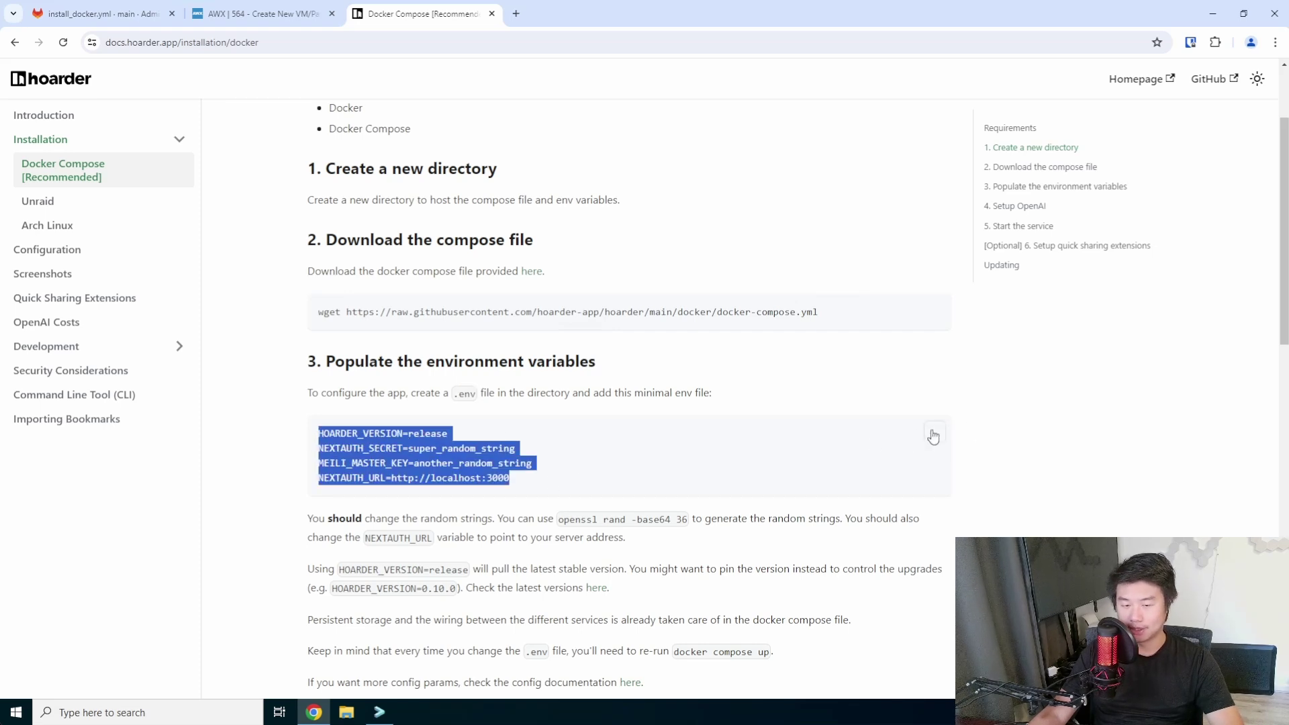
pyautogui.click(392, 717)
pyautogui.scroll(-13, 462, 455)
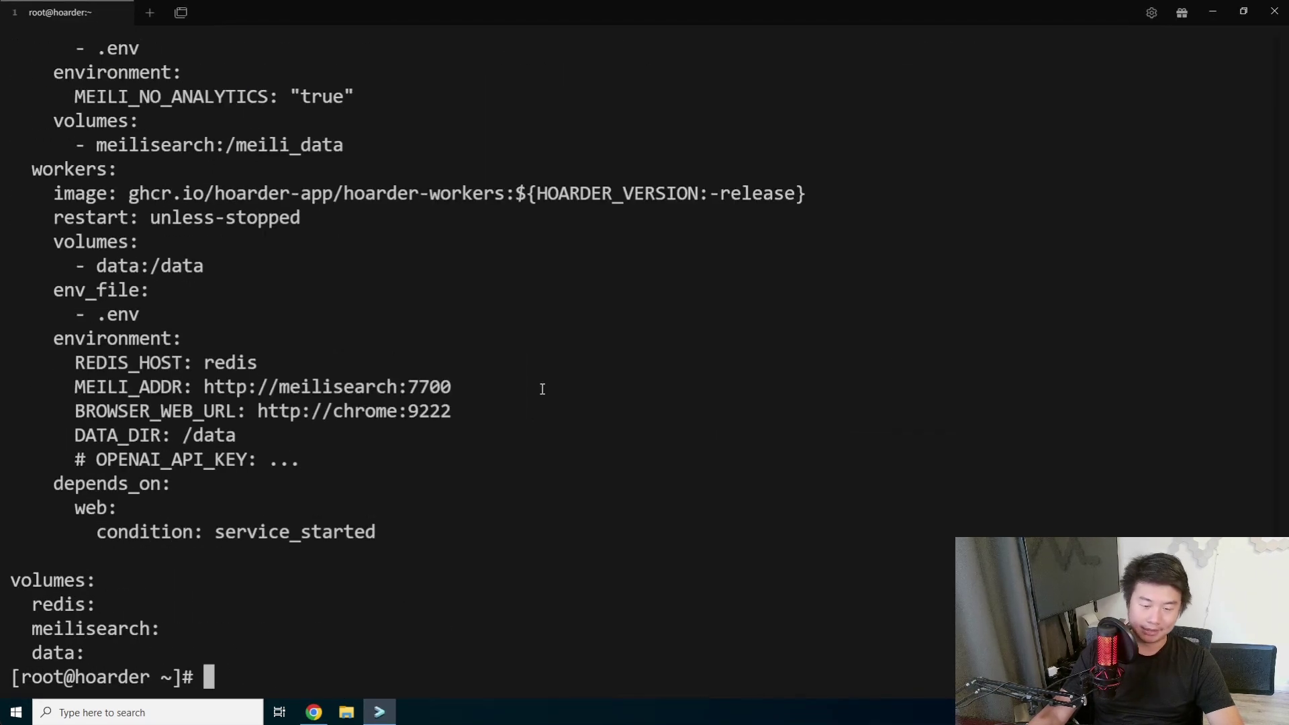
# Create a new .env file in vi and paste the four copied env lines into it.
pyautogui.hotkey('ctrl', 'l')
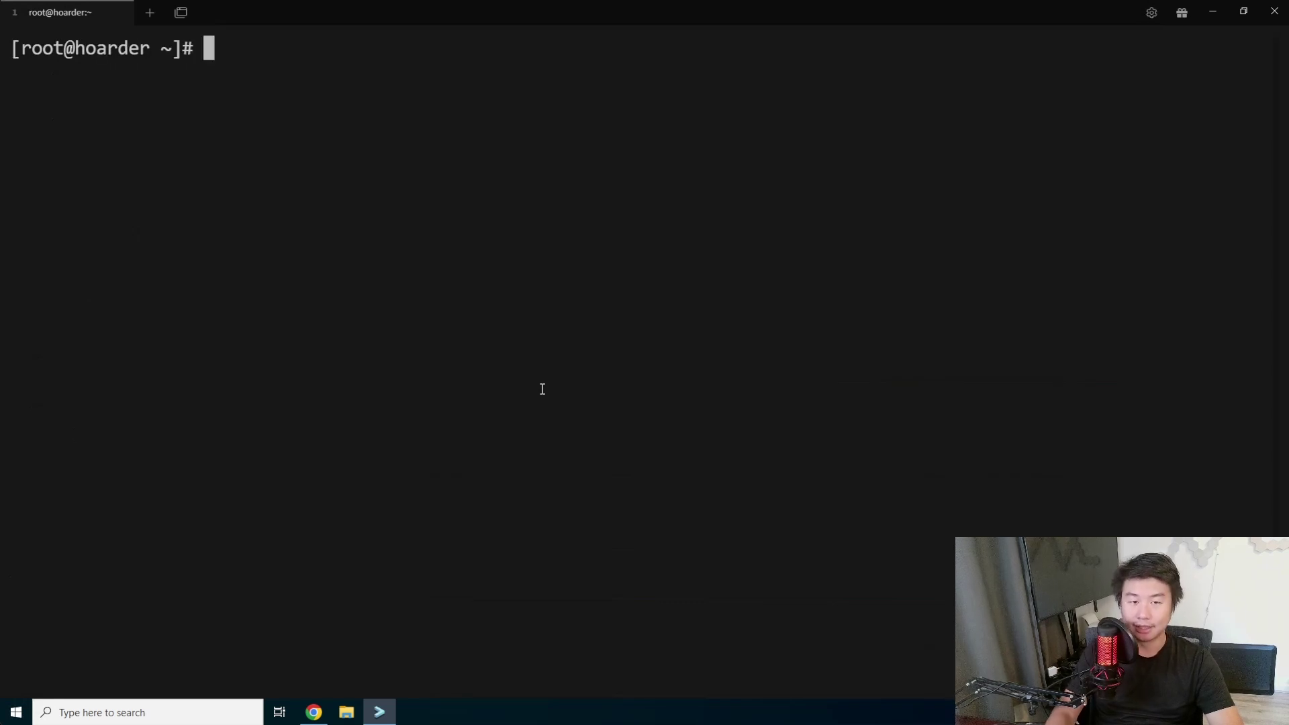
pyautogui.write('vi .env')
pyautogui.press('Return')
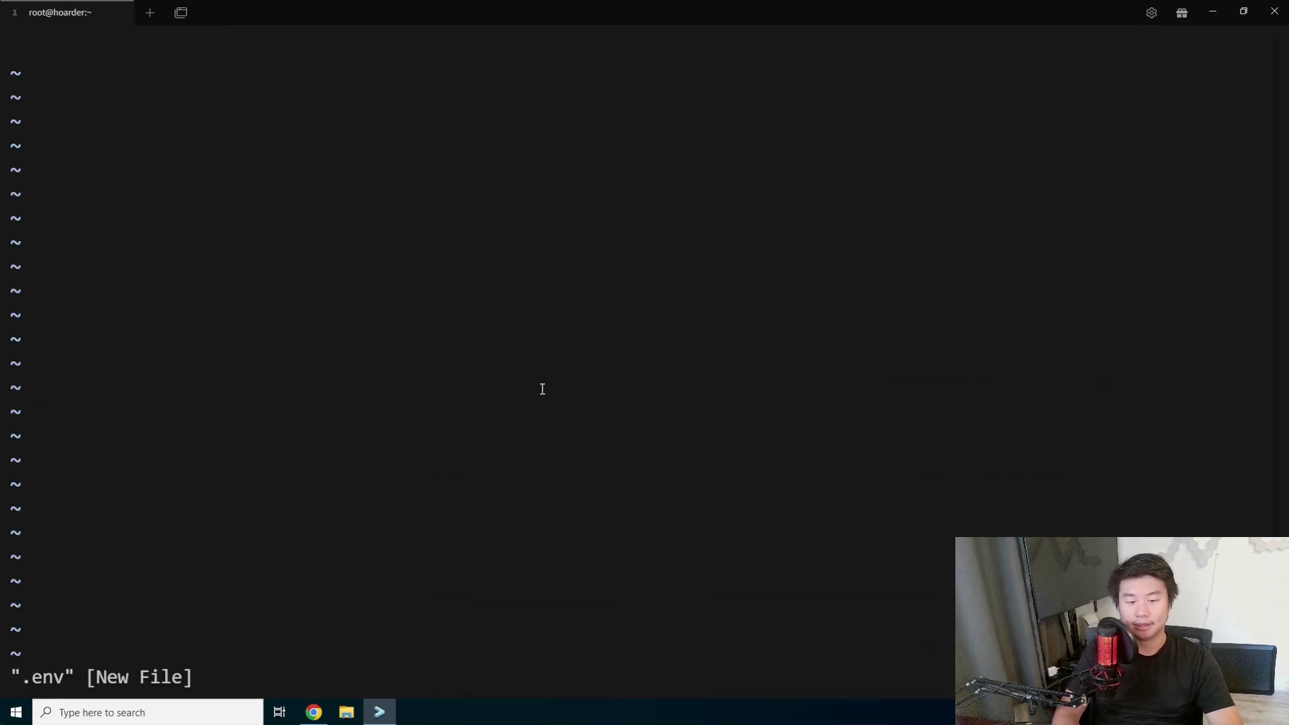
pyautogui.press('i')
pyautogui.hotkey('ctrl', 'v')
pyautogui.press('Return')
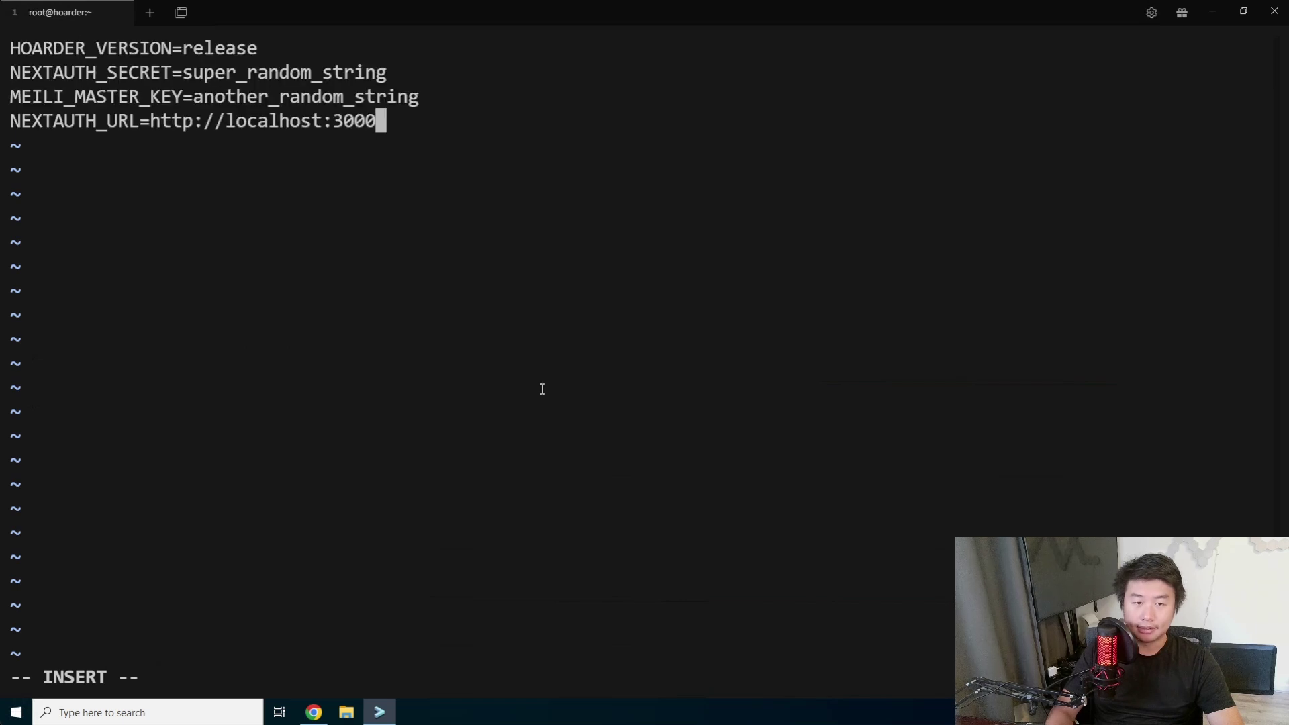
pyautogui.press('Up')
pyautogui.press('Down')
pyautogui.press('Down')
pyautogui.press('Left')
pyautogui.press('Left')
pyautogui.press('Left')
pyautogui.press('Left')
pyautogui.press('Left')
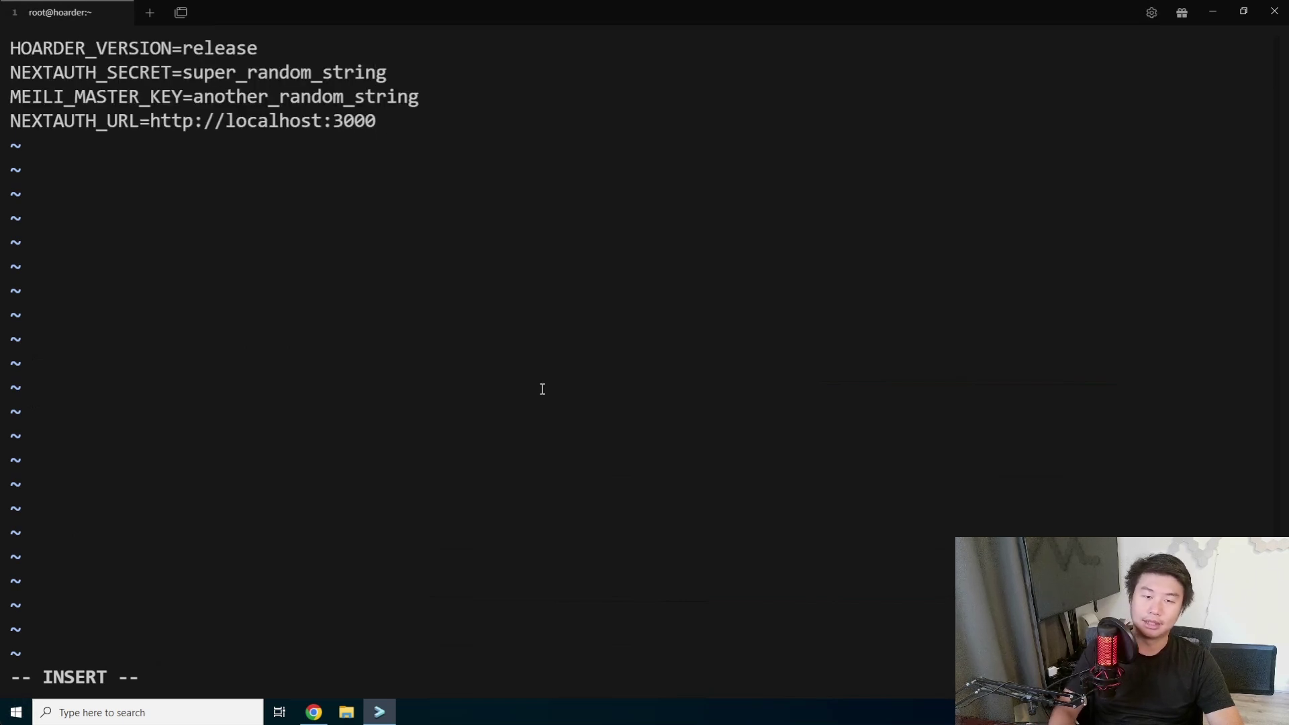
pyautogui.press('BackSpace')
pyautogui.press('BackSpace')
pyautogui.press('BackSpace')
pyautogui.press('BackSpace')
pyautogui.press('BackSpace')
pyautogui.press('BackSpace')
pyautogui.press('BackSpace')
pyautogui.press('BackSpace')
pyautogui.press('BackSpace')
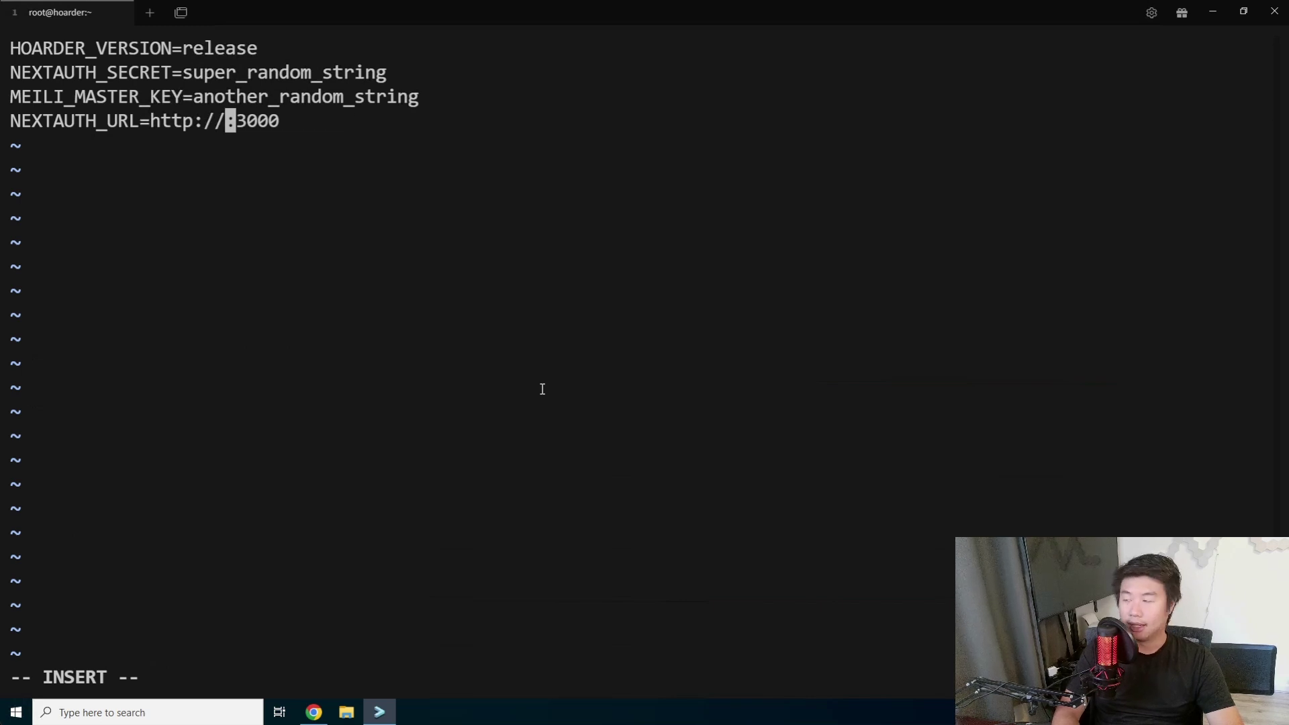
pyautogui.write('hoarder.drago')
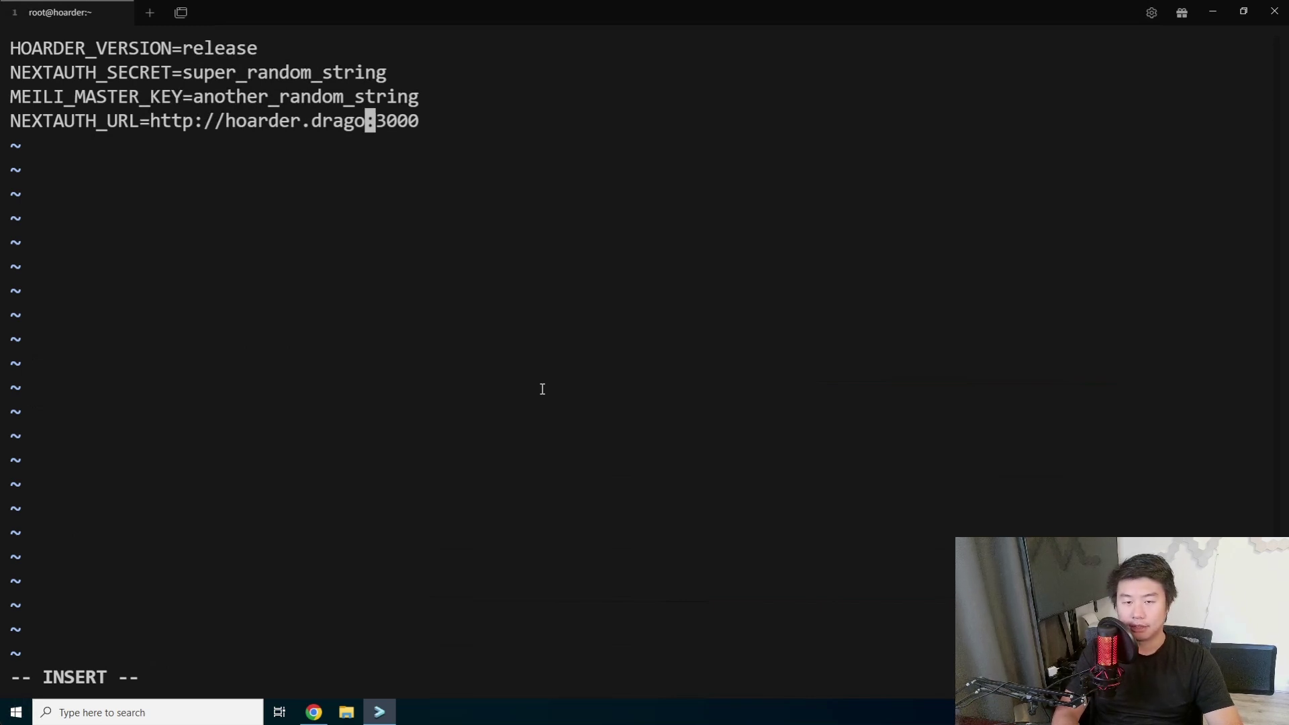
pyautogui.write('n.local')
pyautogui.press('Left')
pyautogui.press('Left')
pyautogui.press('Left')
pyautogui.press('Left')
pyautogui.press('Left')
pyautogui.press('Left')
pyautogui.press('Left')
pyautogui.press('Left')
pyautogui.press('Left')
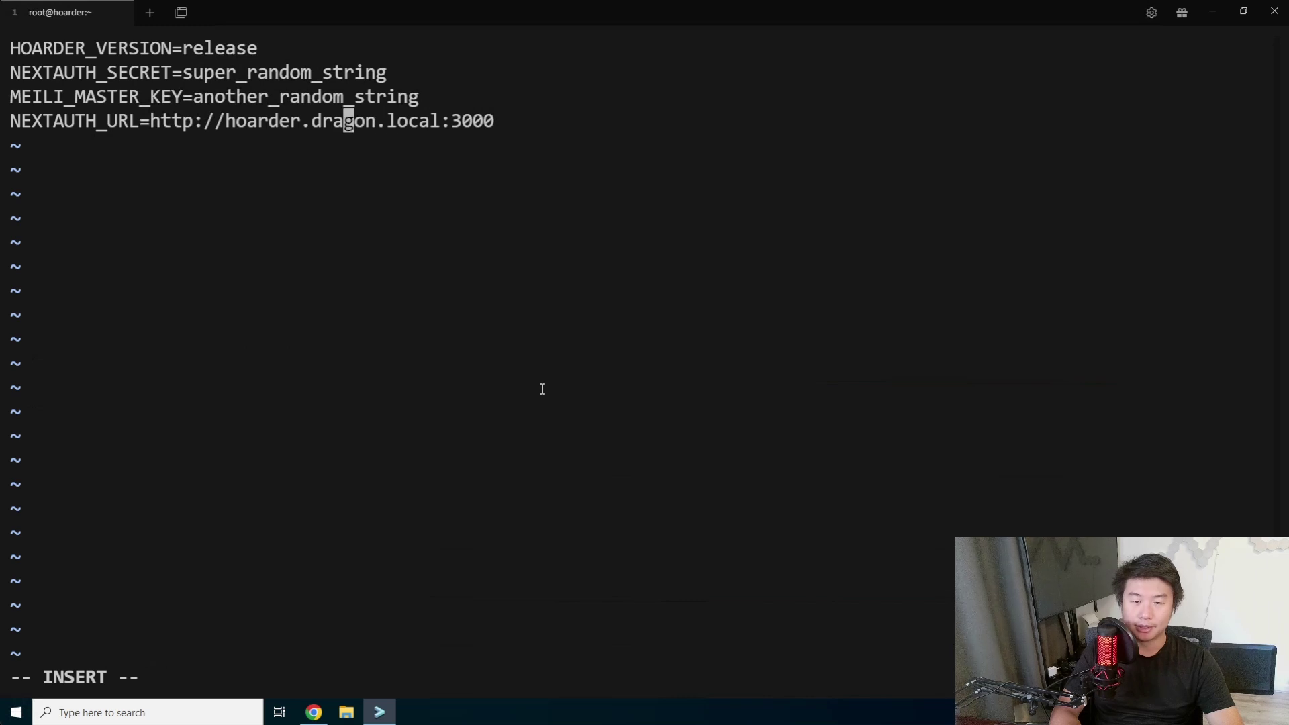
pyautogui.press('Left')
pyautogui.press('Left')
pyautogui.press('Left')
pyautogui.press('Left')
pyautogui.press('Left')
pyautogui.press('Left')
pyautogui.press('Left')
pyautogui.press('Left')
pyautogui.press('Left')
pyautogui.press('Left')
pyautogui.press('Left')
pyautogui.press('Left')
pyautogui.press('Left')
pyautogui.press('Left')
pyautogui.press('Left')
pyautogui.press('Left')
pyautogui.press('Left')
pyautogui.press('Left')
pyautogui.press('Right')
pyautogui.press('Right')
pyautogui.press('Right')
pyautogui.press('Right')
pyautogui.write('s')
pyautogui.press('Up')
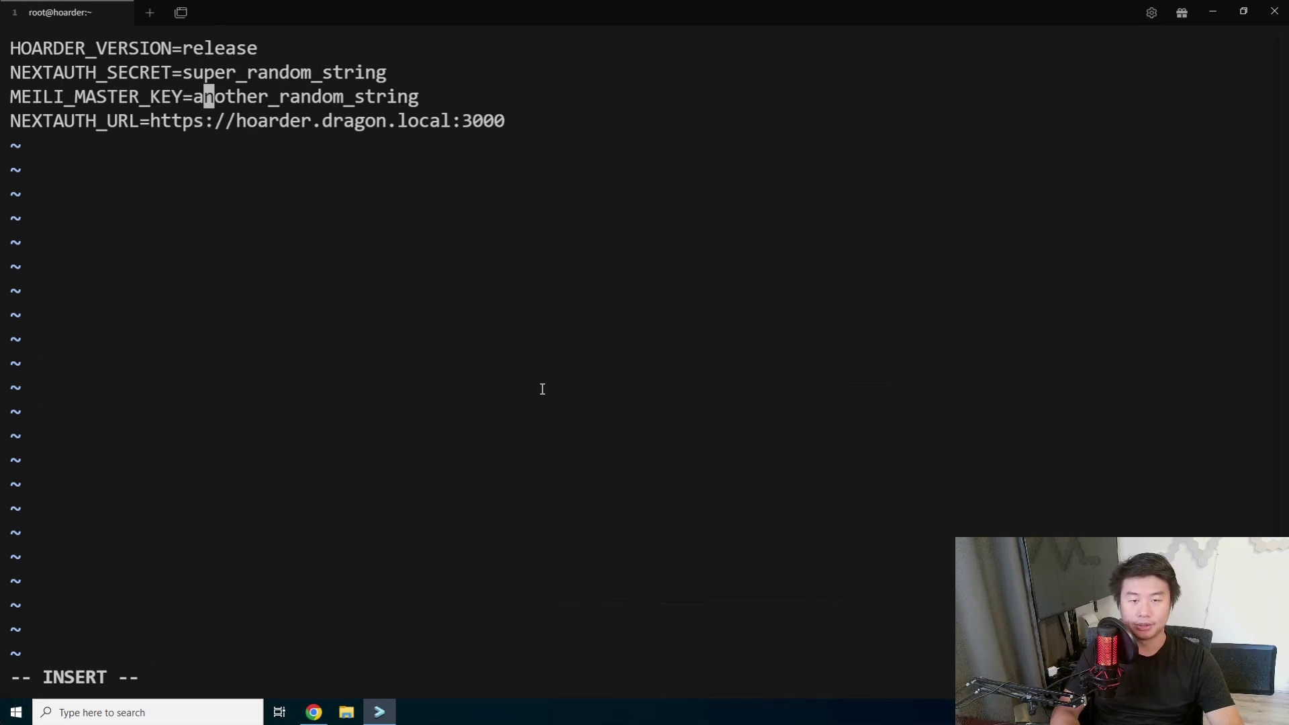
pyautogui.press('Left')
# Empty the NEXTAUTH_SECRET and MEILI_MASTER_KEY placeholder values and save .env with :x.
pyautogui.press('Escape')
pyautogui.press('Up')
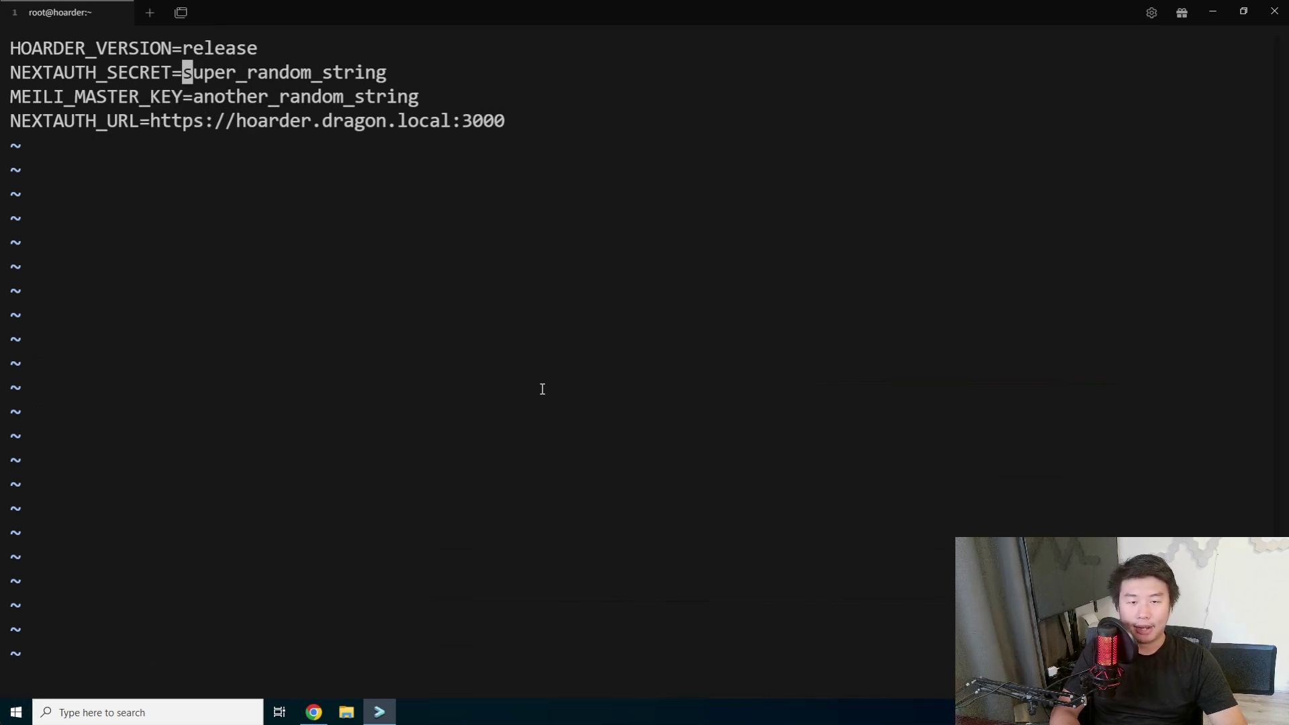
pyautogui.hotkey('shift', 'c')
pyautogui.press('Down')
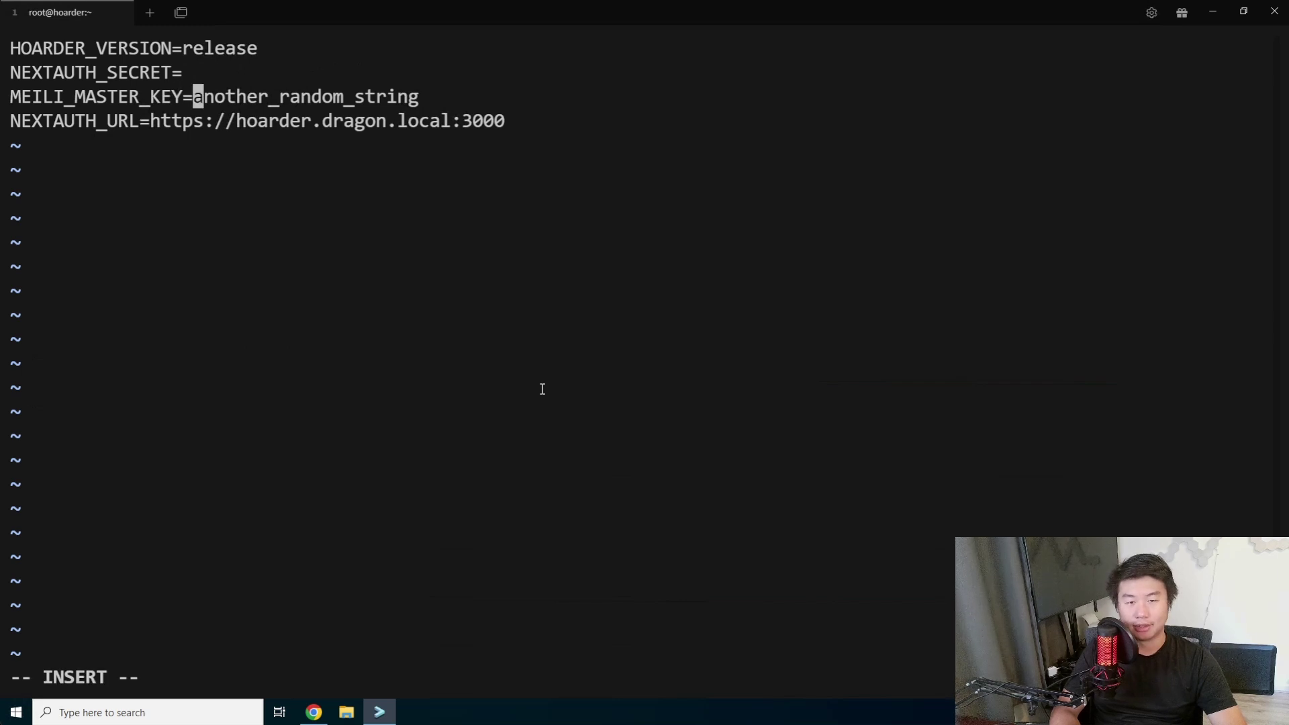
pyautogui.write('C')
pyautogui.press('BackSpace')
pyautogui.press('Escape')
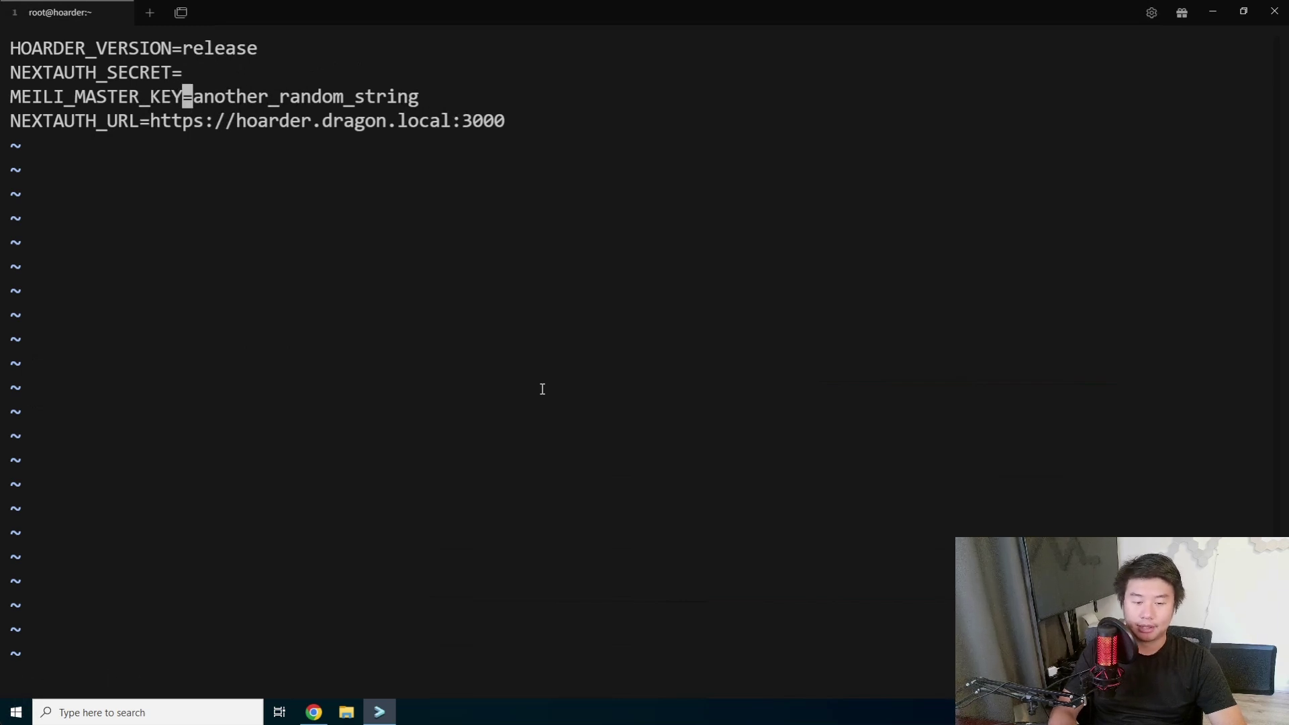
pyautogui.press('Right')
pyautogui.hotkey('shift', 'c')
pyautogui.press('Escape')
pyautogui.write(':x')
pyautogui.press('Return')
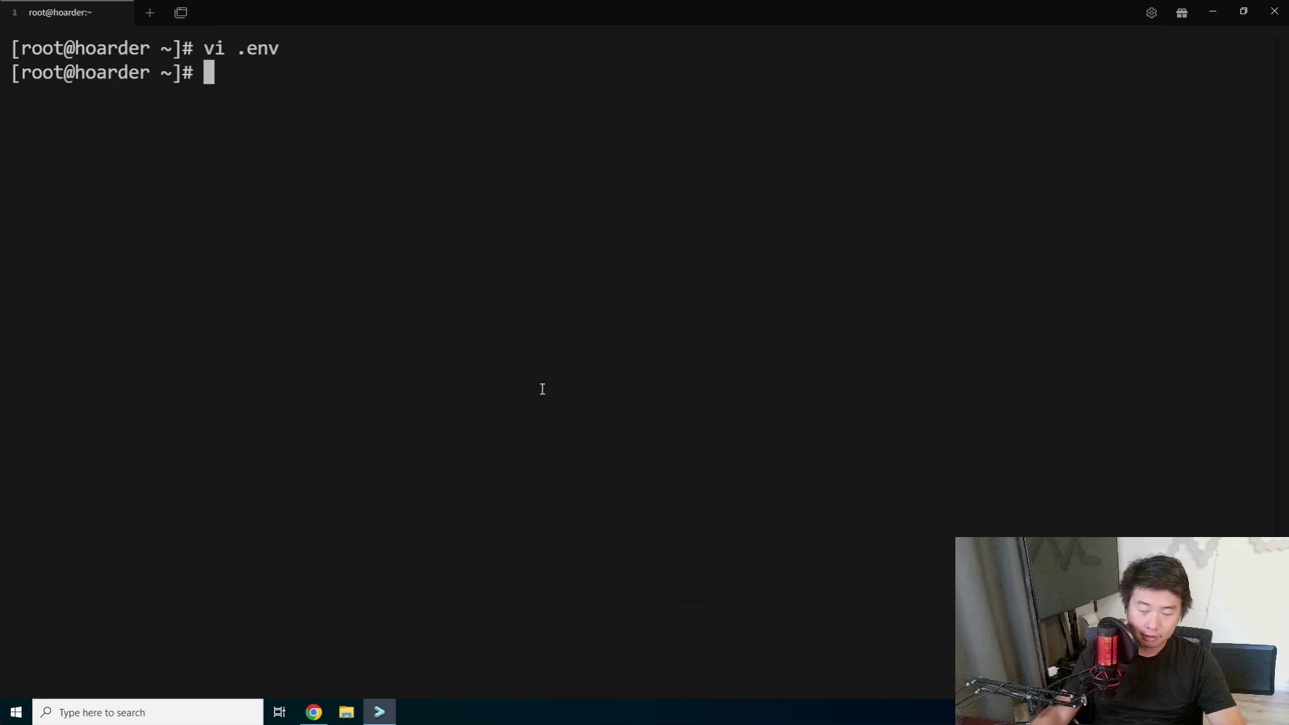
pyautogui.click(309, 718)
# Copy 'openssl rand -base64 36' from the docs and paste it at the terminal prompt.
pyautogui.click(656, 516)
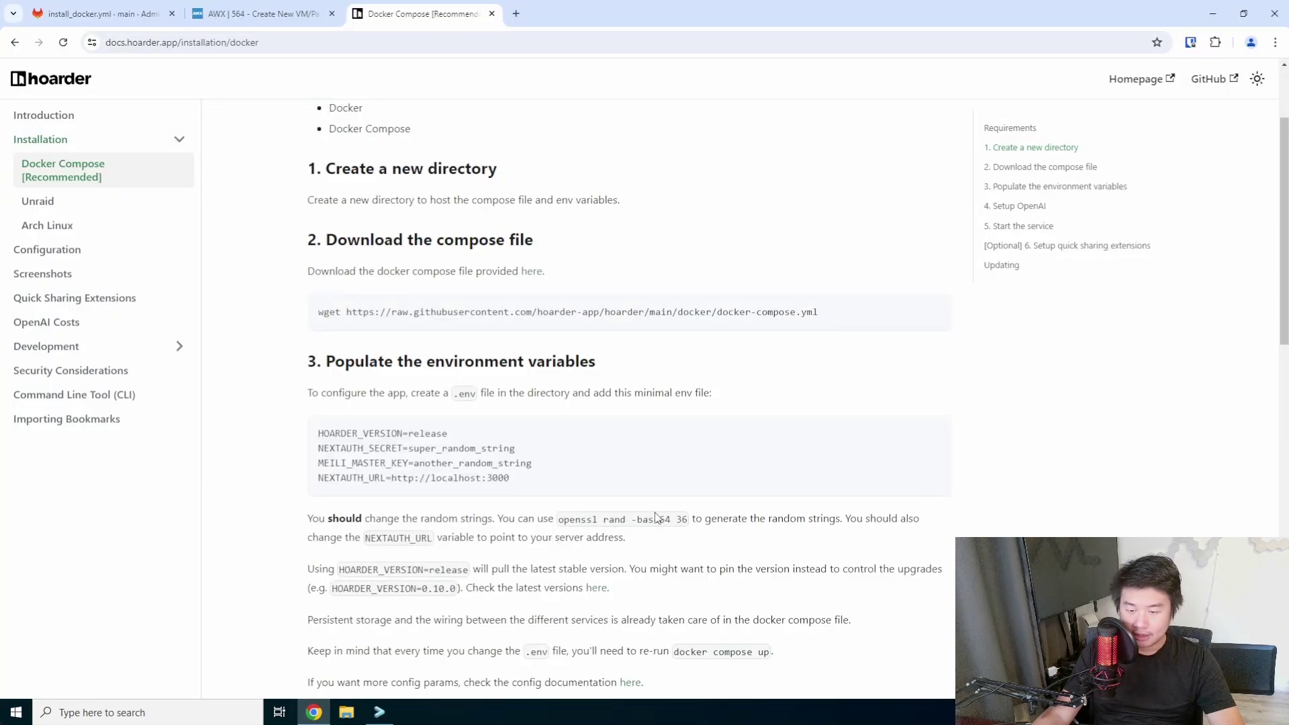
pyautogui.moveTo(561, 519); pyautogui.dragTo(689, 517)
pyautogui.hotkey('ctrl', 'c')
pyautogui.click(691, 521)
pyautogui.click(562, 519)
pyautogui.rightClick(671, 520)
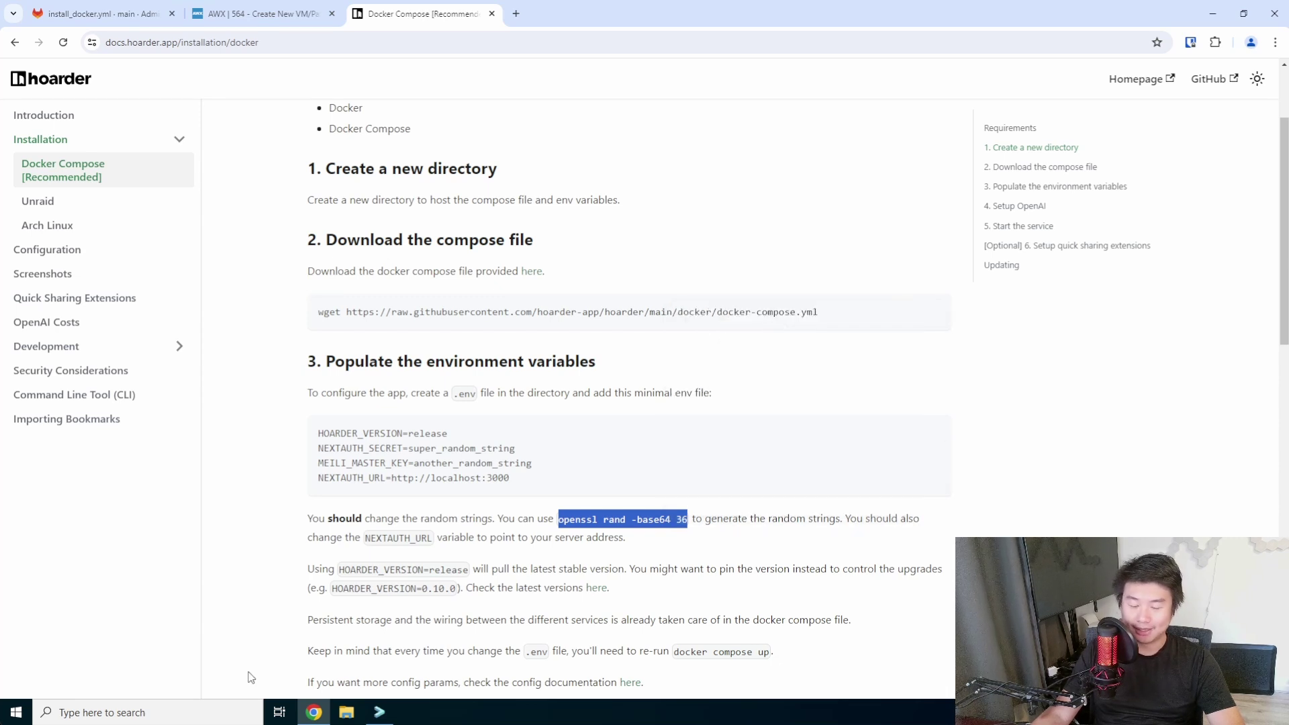
pyautogui.click(379, 711)
pyautogui.hotkey('ctrl', 'v')
# Generate a random string with openssl and set it as NEXTAUTH_SECRET in .env.
pyautogui.press('Return')
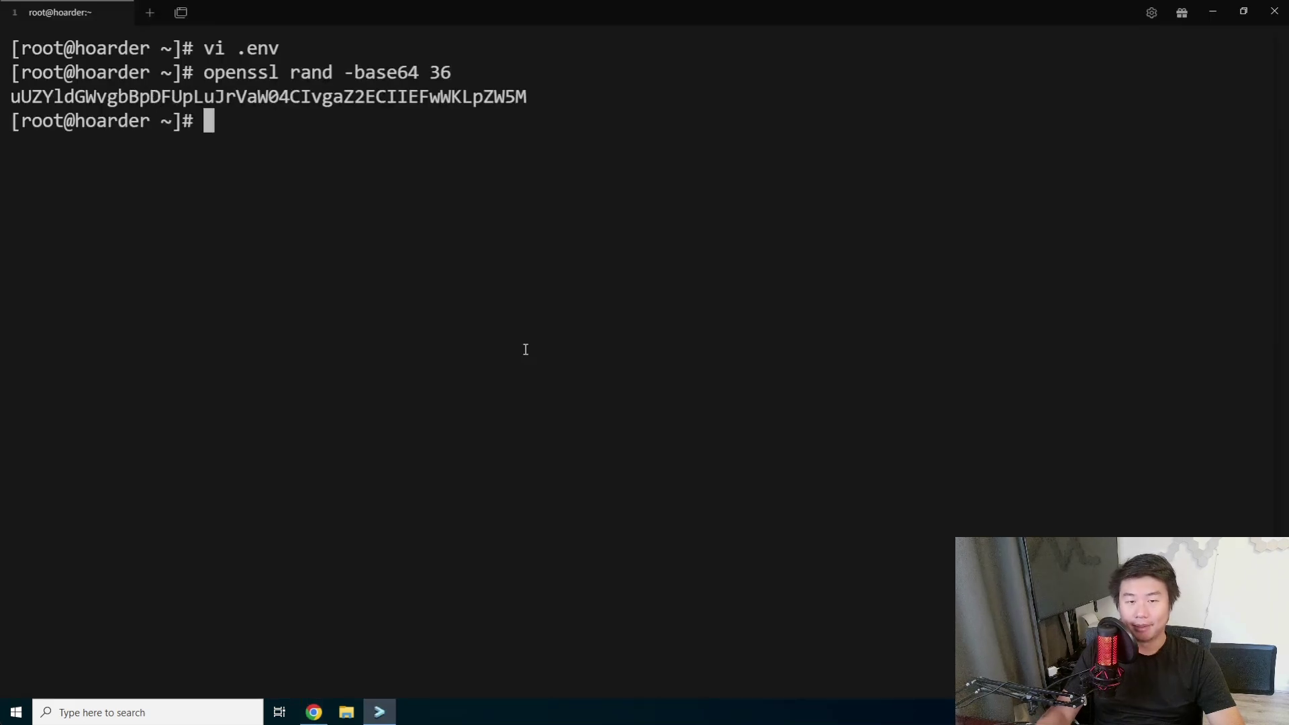
pyautogui.moveTo(530, 96); pyautogui.dragTo(10, 96)
pyautogui.hotkey('ctrl', 'c')
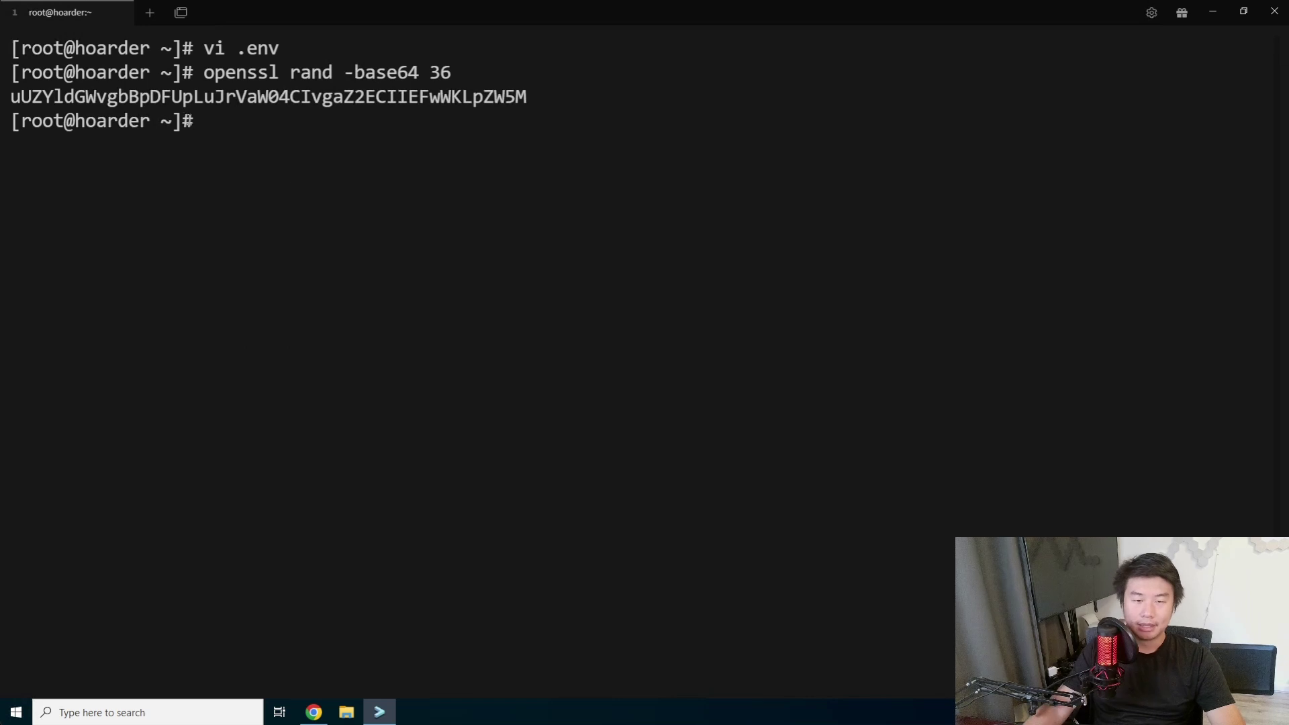
pyautogui.write('vi .env')
pyautogui.press('Return')
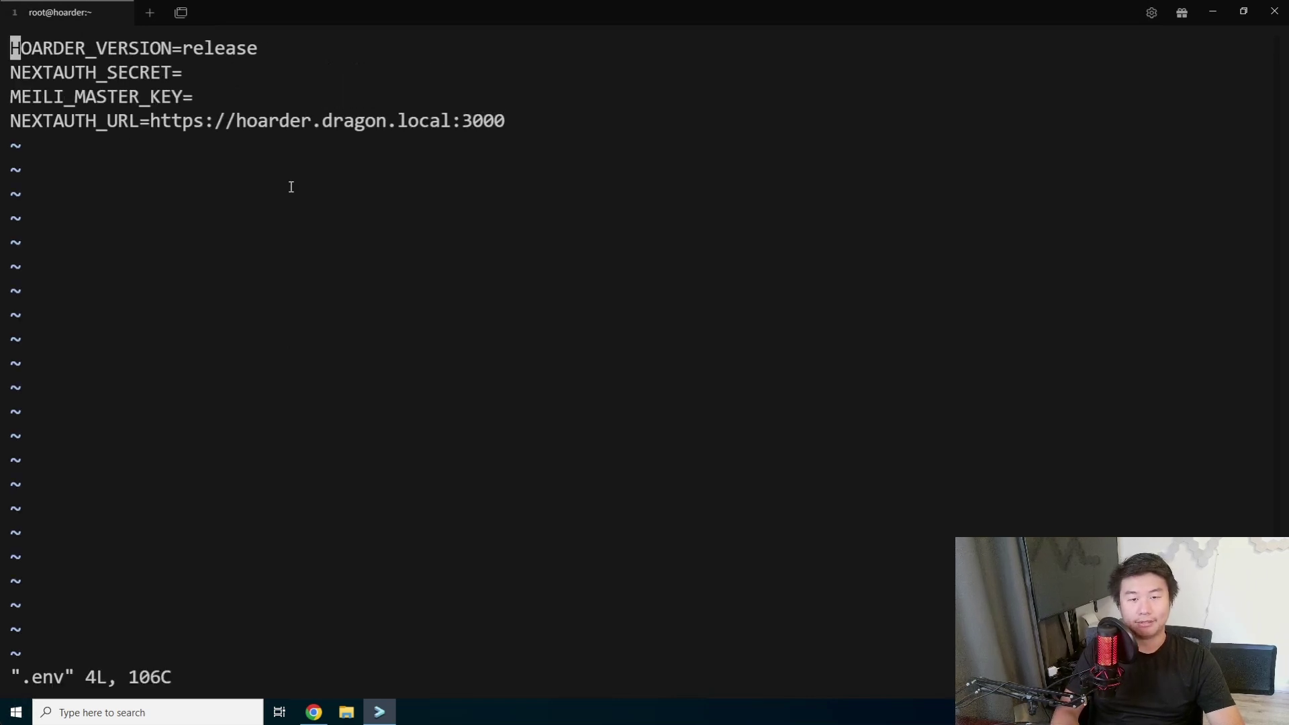
pyautogui.press('Right')
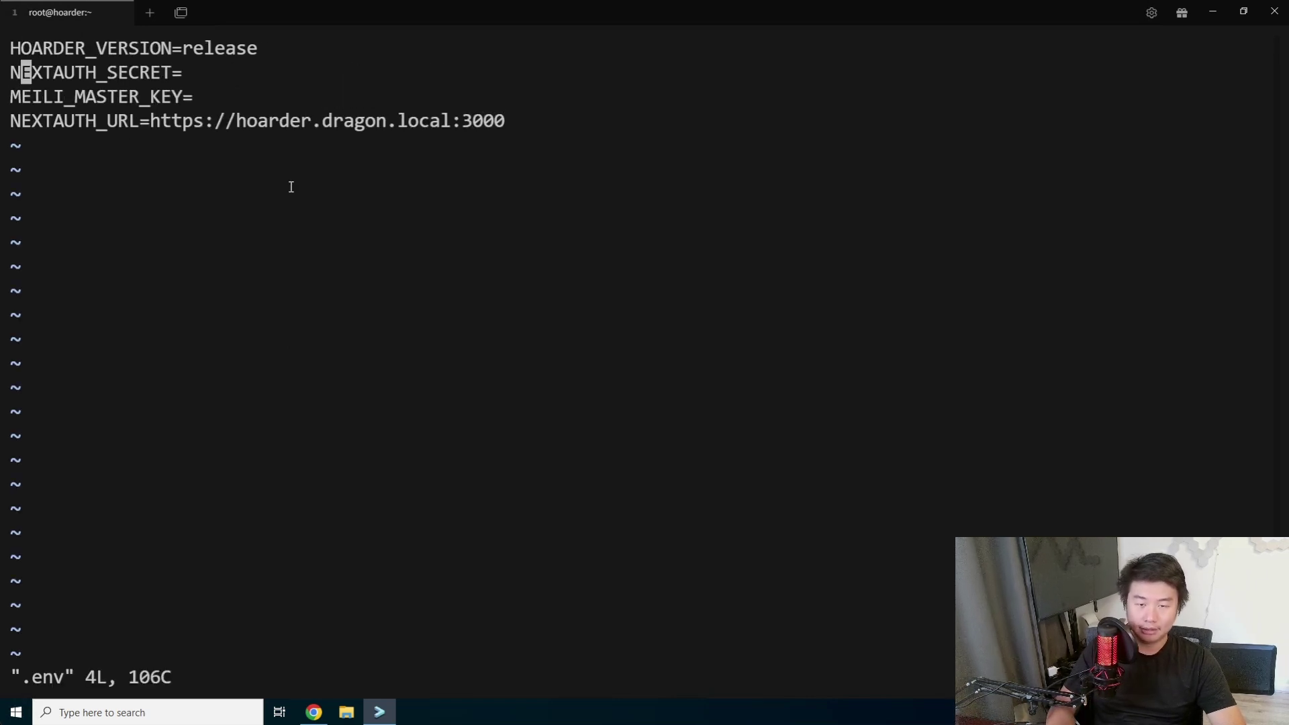
pyautogui.press('Right')
pyautogui.press('Right')
pyautogui.press('Right')
pyautogui.press('Right')
pyautogui.press('Right')
pyautogui.press('Right')
pyautogui.press('Right')
pyautogui.press('Right')
pyautogui.press('Right')
pyautogui.press('Right')
pyautogui.press('Right')
pyautogui.press('Right')
pyautogui.press('Right')
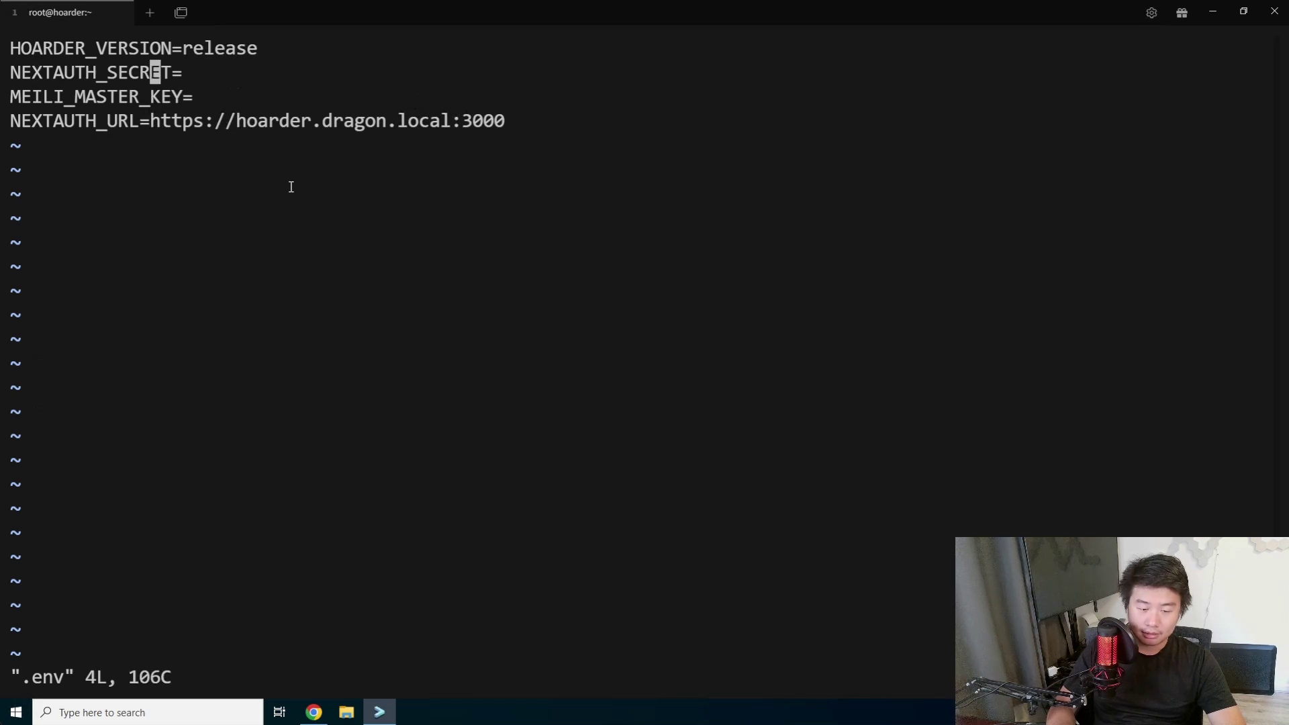
pyautogui.press('a')
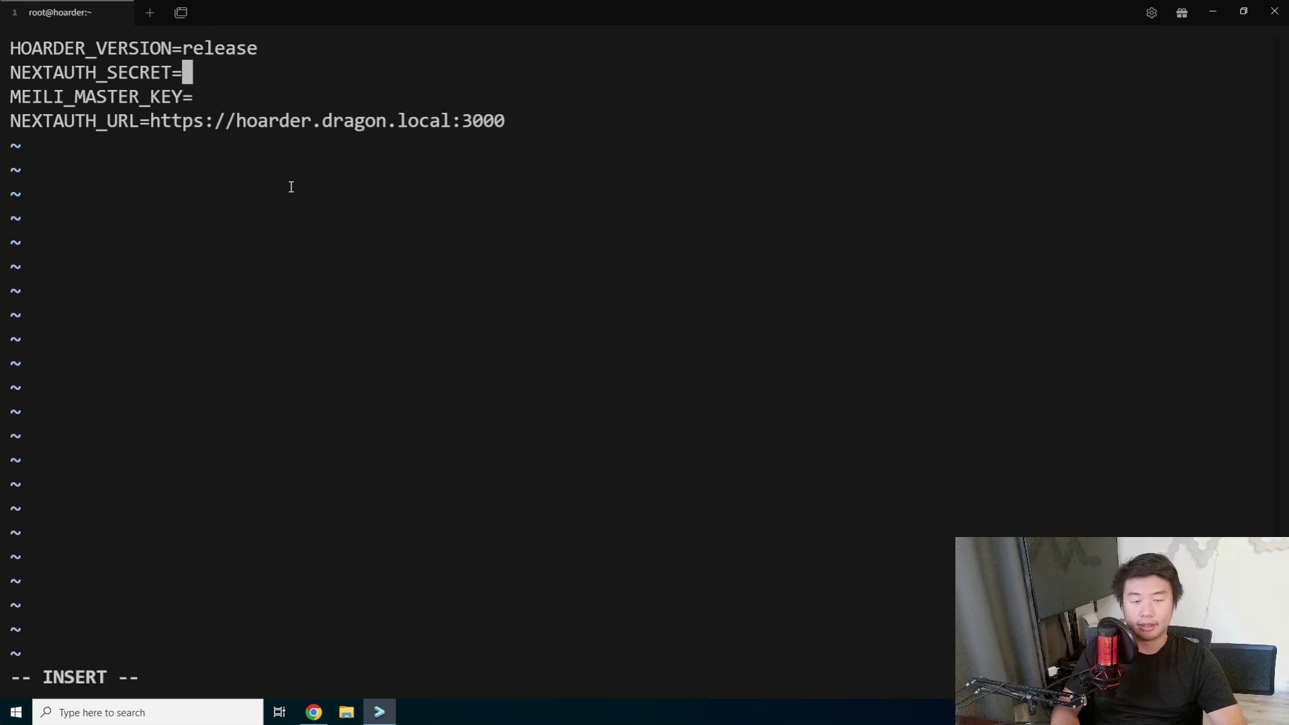
pyautogui.hotkey('ctrl', 'v')
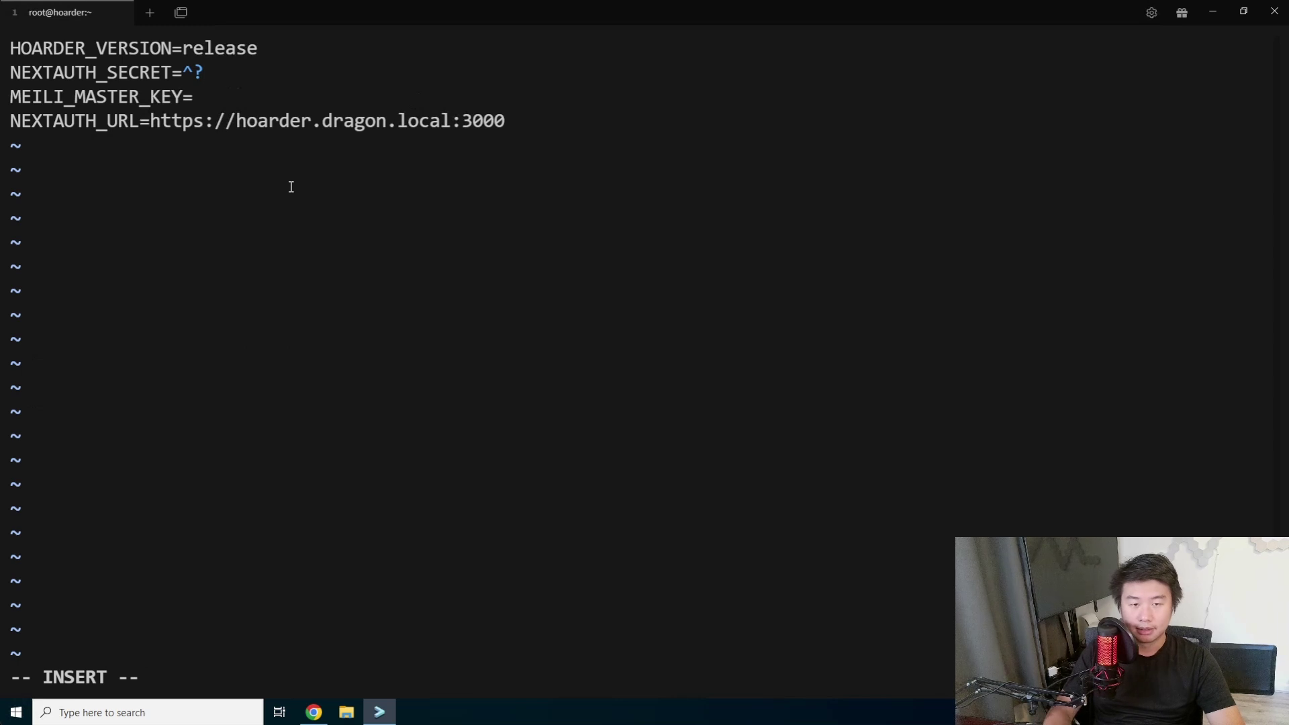
pyautogui.hotkey('ctrl', 'shift', 'v')
pyautogui.press('Escape')
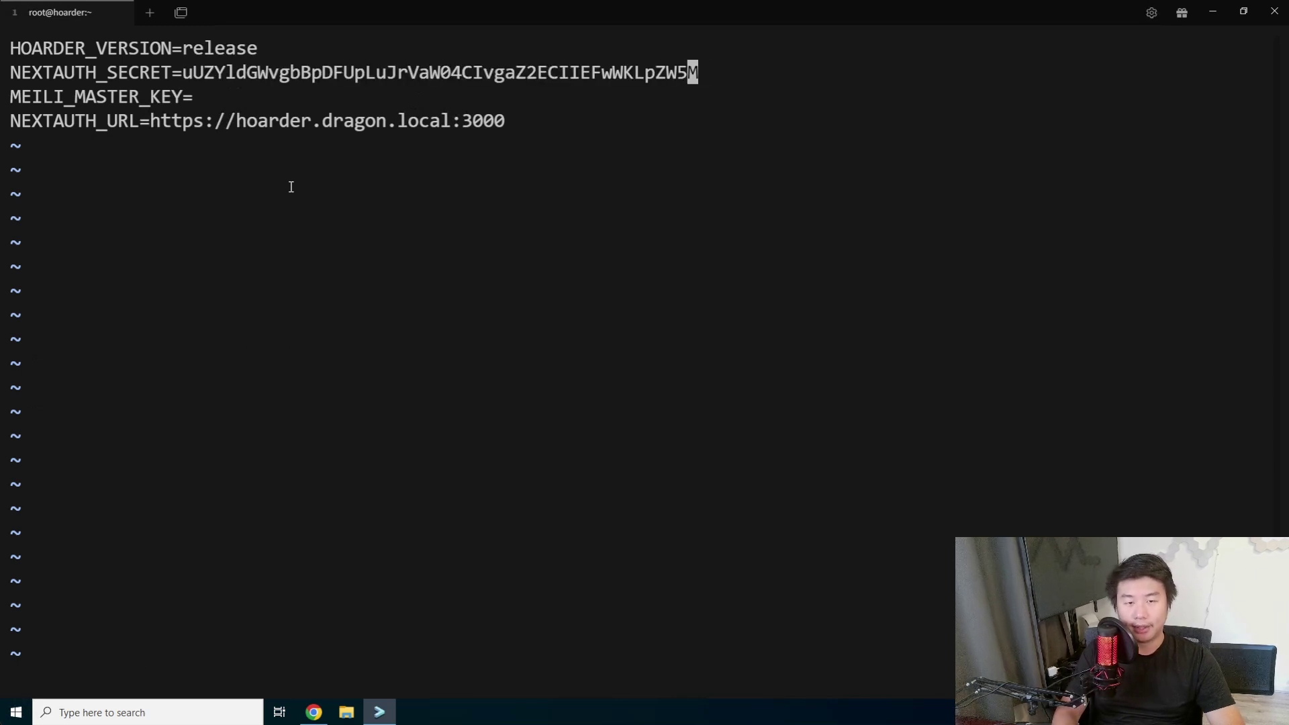
pyautogui.write(':wq')
pyautogui.press('Return')
# Generate a second random string and paste it as the MEILI_MASTER_KEY value.
pyautogui.press('Up')
pyautogui.press('Up')
pyautogui.press('Return')
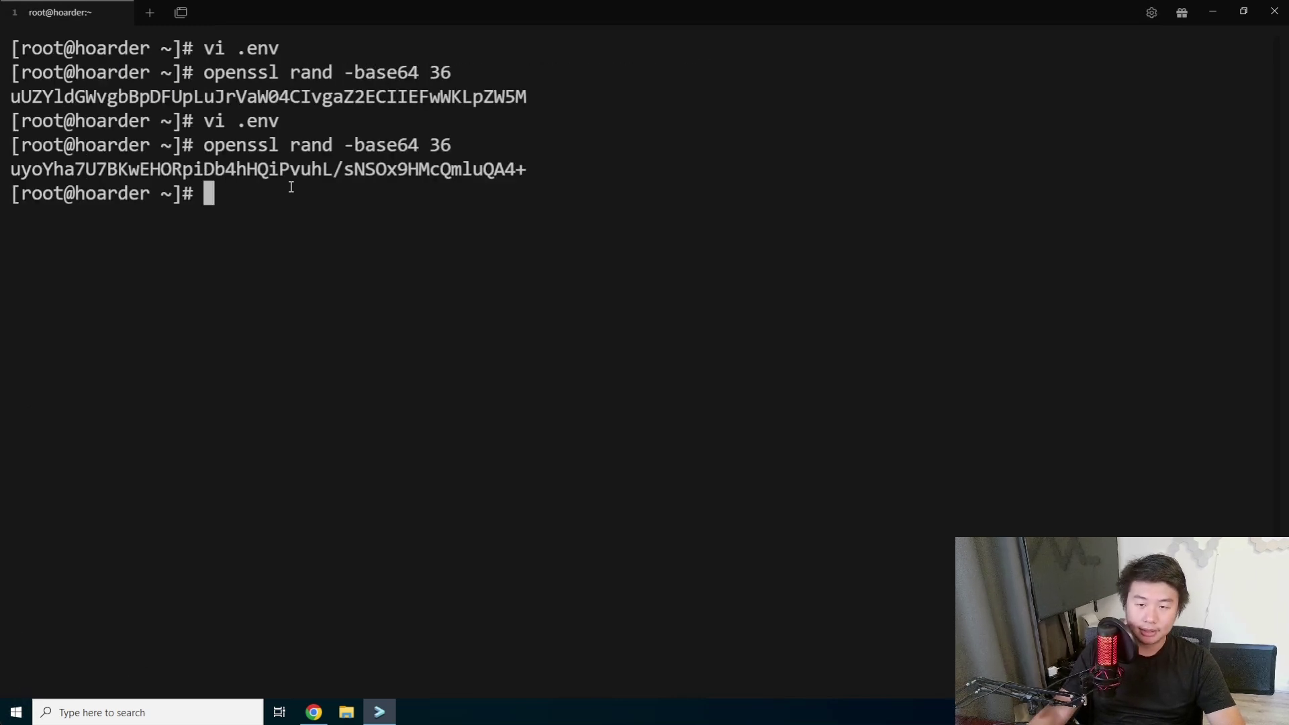
pyautogui.tripleClick(325, 169)
pyautogui.click(585, 155)
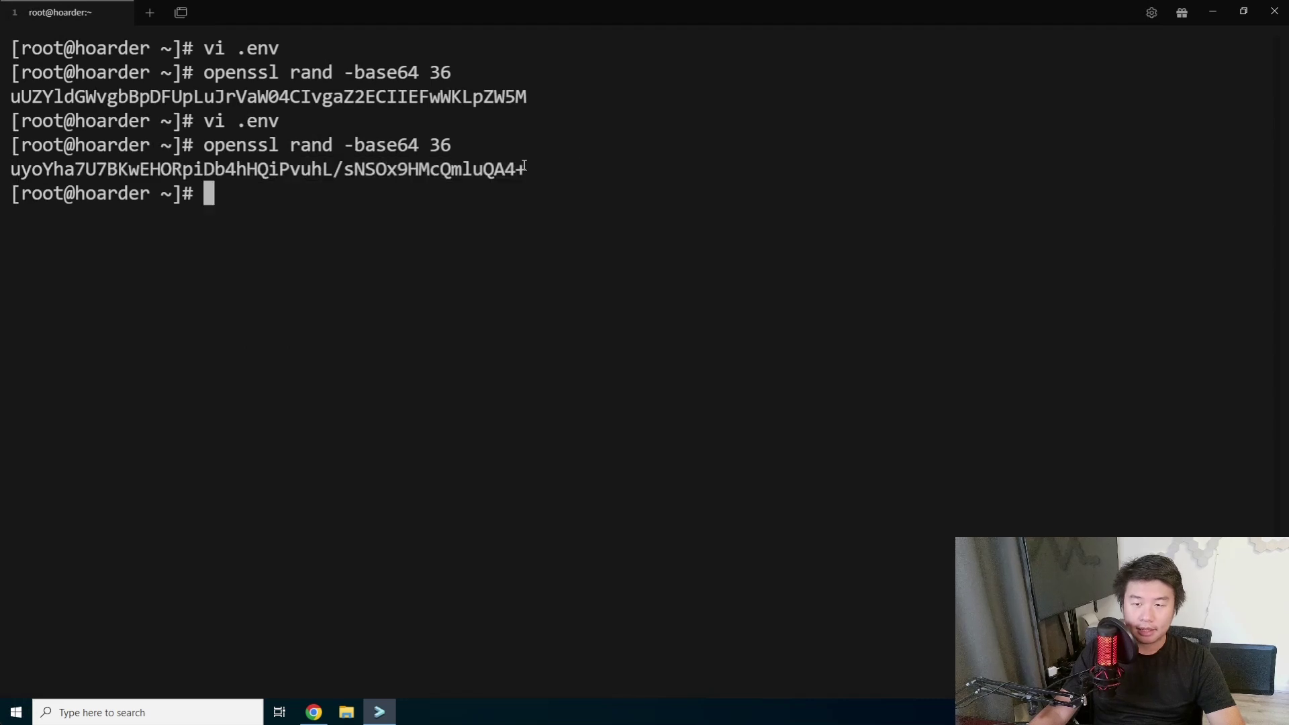
pyautogui.moveTo(527, 169); pyautogui.dragTo(10, 169)
pyautogui.hotkey('ctrl', 'c')
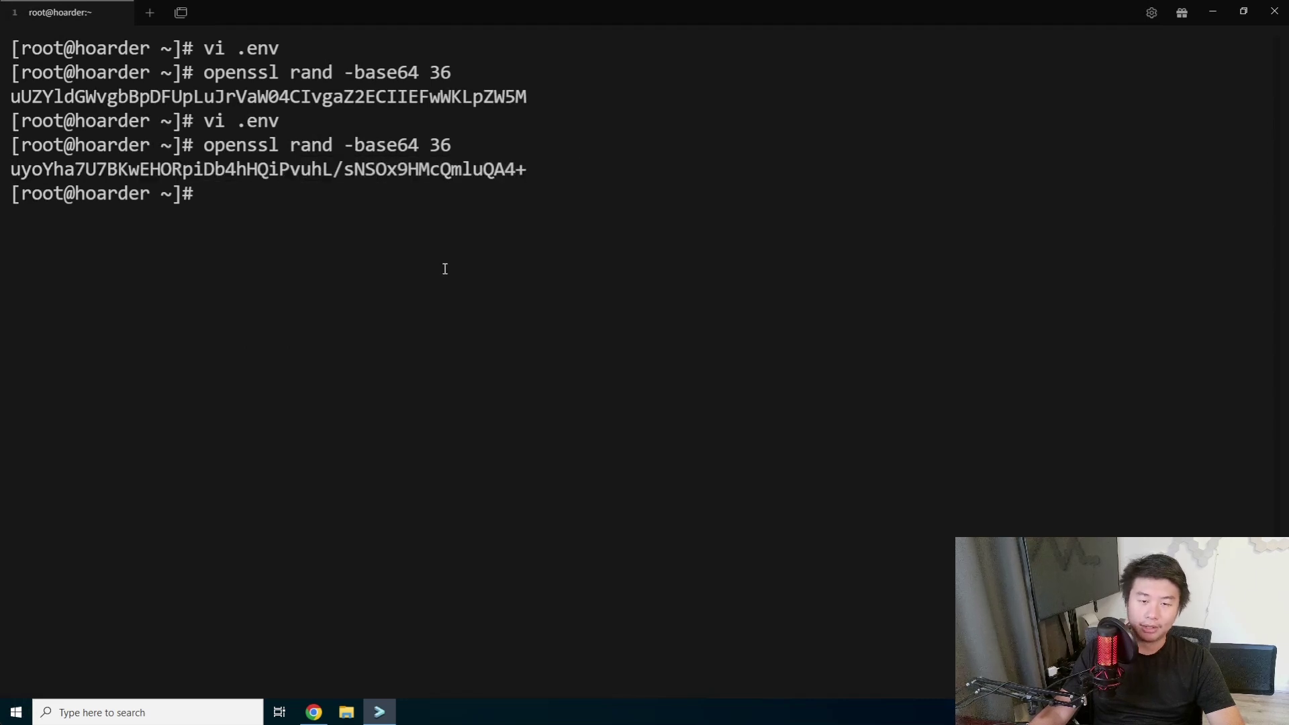
pyautogui.write('vi .env')
pyautogui.press('Return')
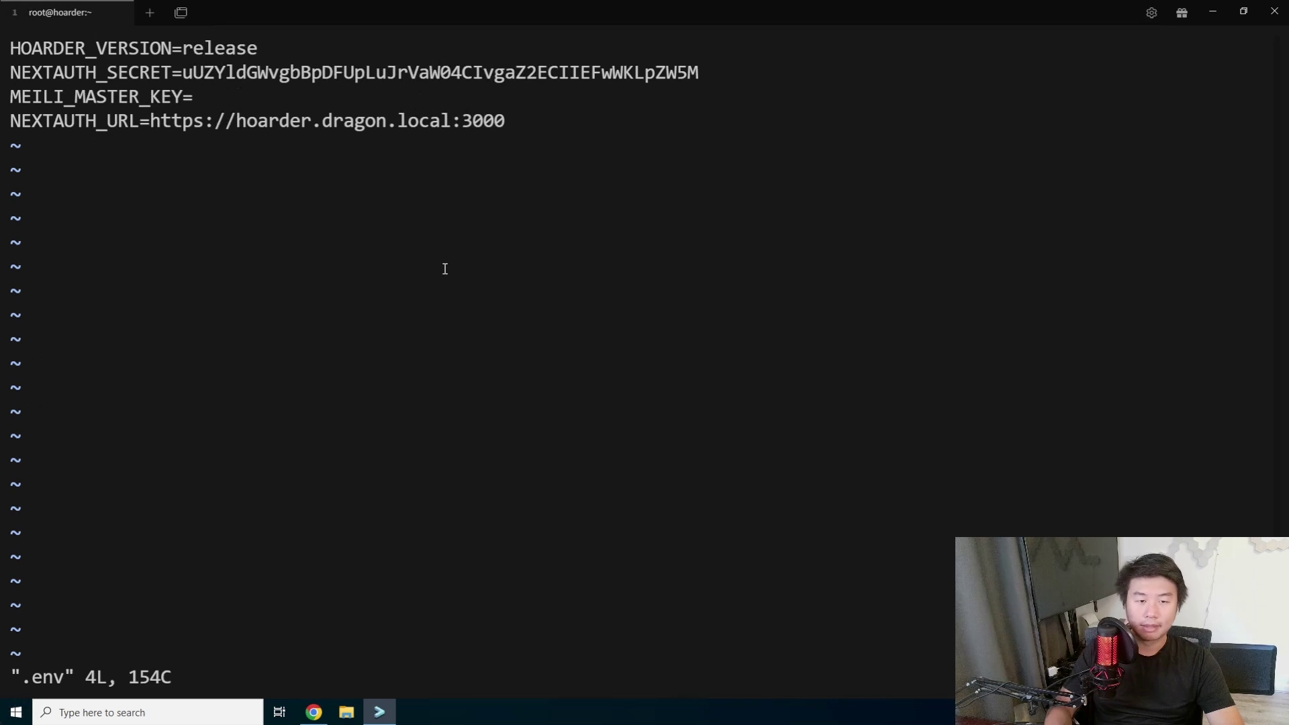
pyautogui.press('j')
pyautogui.press('i')
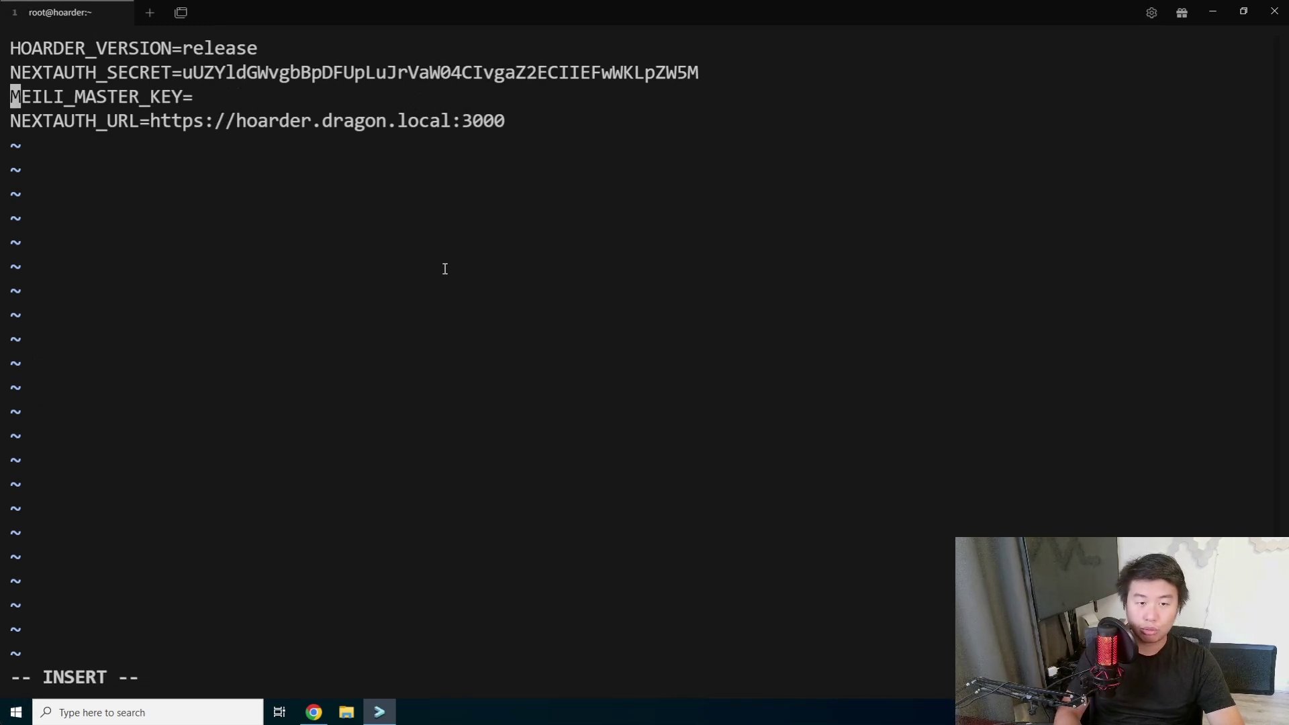
pyautogui.press('Right')
pyautogui.press('Right')
pyautogui.press('Right')
pyautogui.press('Right')
pyautogui.press('Right')
pyautogui.press('Right')
pyautogui.press('Right')
pyautogui.press('Right')
pyautogui.press('Right')
pyautogui.press('Right')
pyautogui.press('Right')
pyautogui.press('Right')
pyautogui.press('Right')
pyautogui.press('Right')
pyautogui.press('Right')
pyautogui.press('Right')
pyautogui.press('Right')
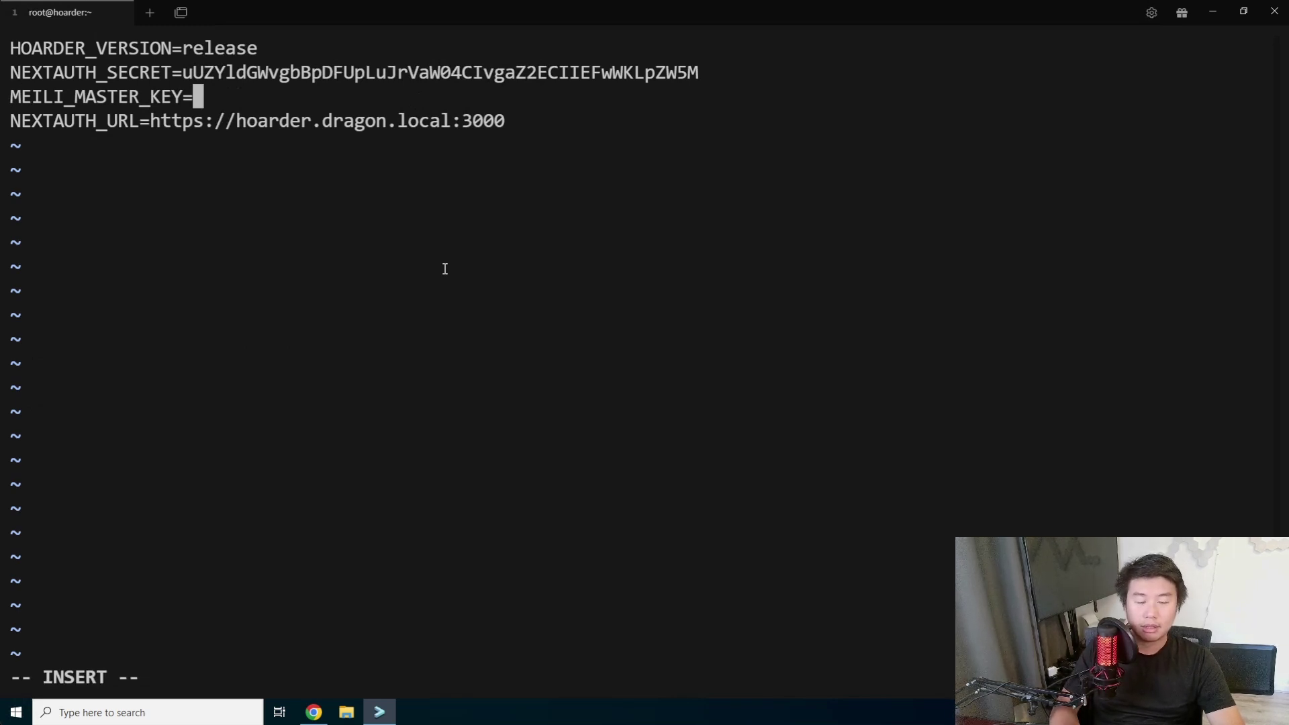
pyautogui.write('""')
pyautogui.press('BackSpace')
pyautogui.press('BackSpace')
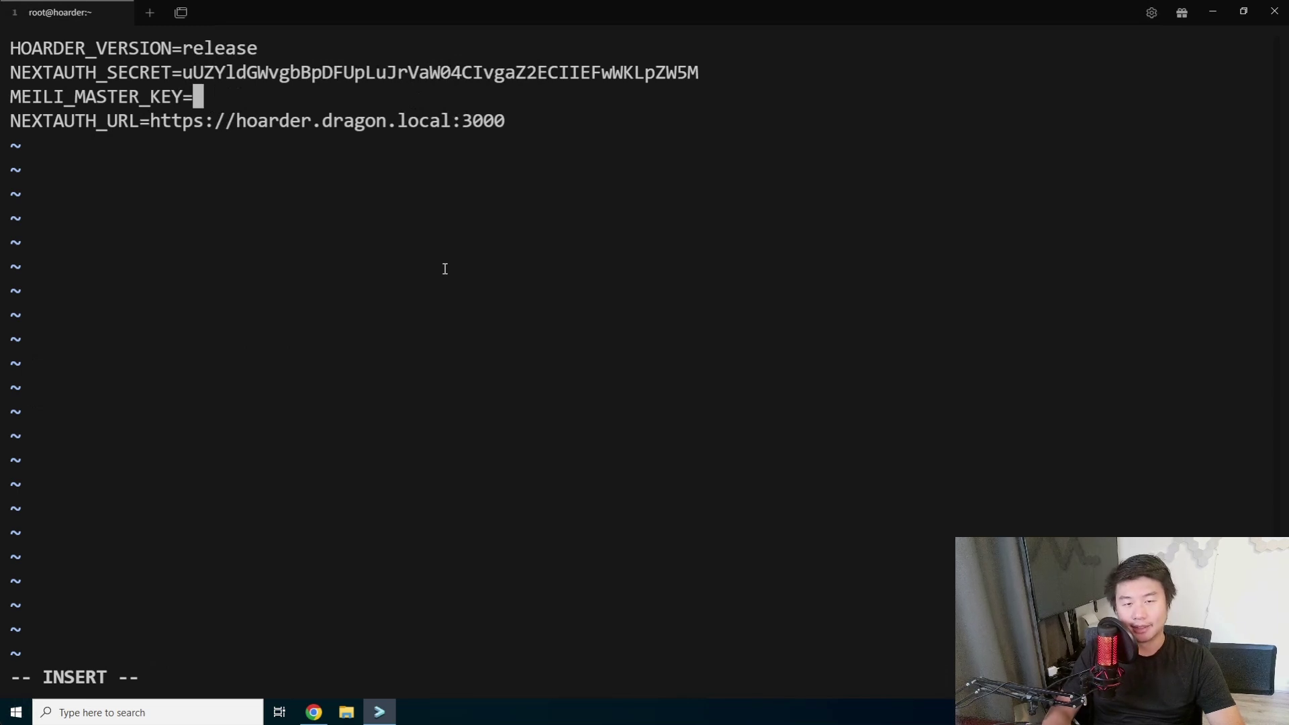
pyautogui.hotkey('ctrl', 'v')
pyautogui.press('Escape')
pyautogui.write(':x')
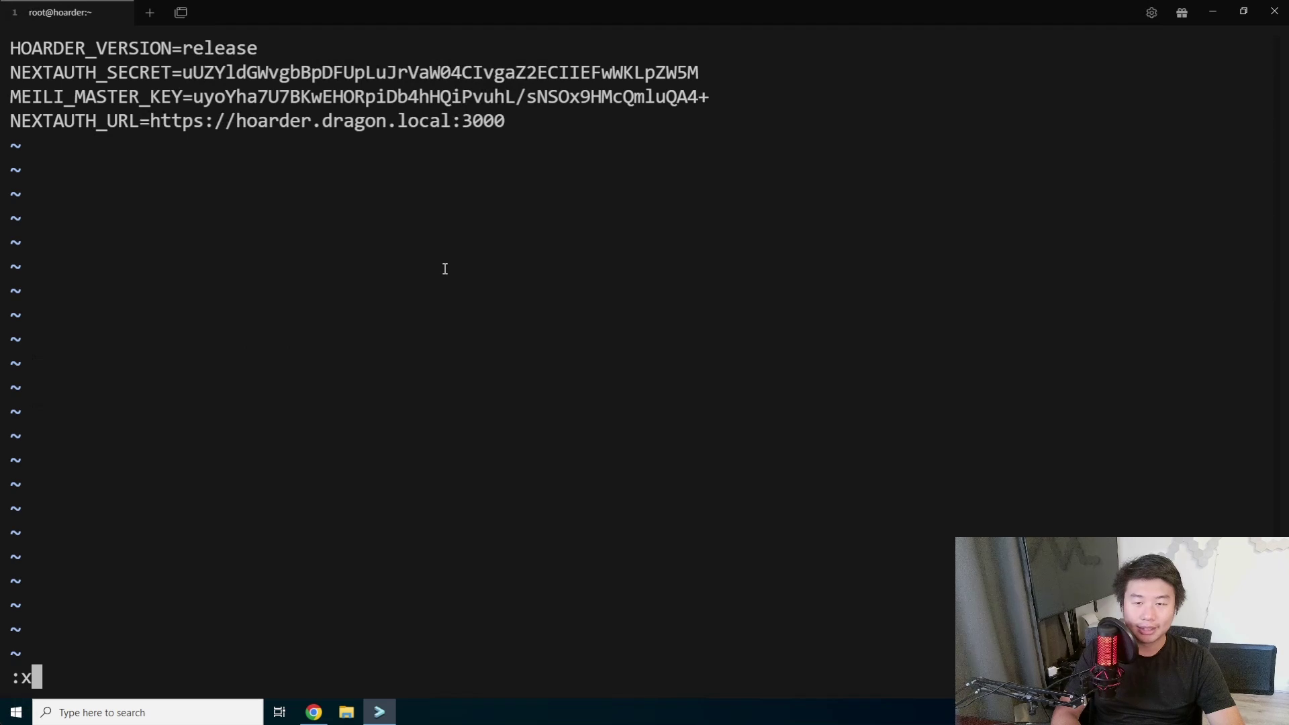
pyautogui.press('Escape')
pyautogui.press('Up')
pyautogui.press('Down')
pyautogui.press('Down')
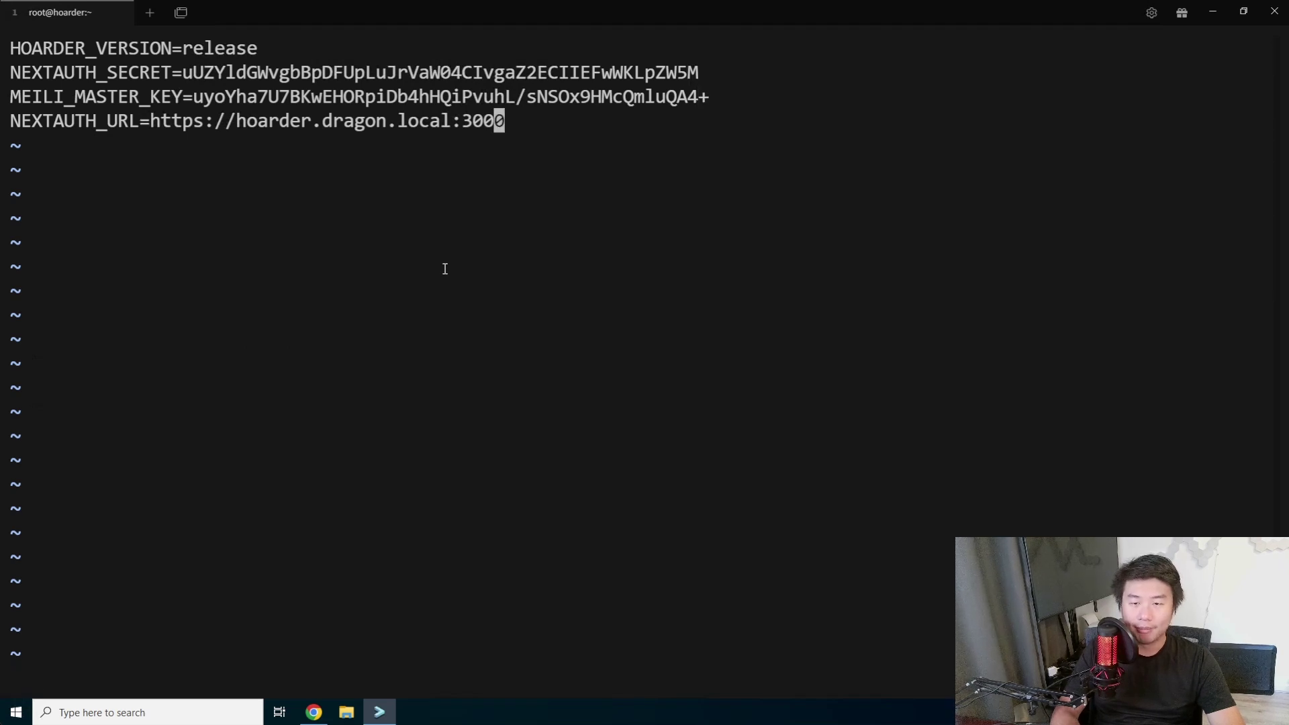
pyautogui.press('A')
pyautogui.press('BackSpace')
pyautogui.press('BackSpace')
pyautogui.press('BackSpace')
pyautogui.press('BackSpace')
pyautogui.press('BackSpace')
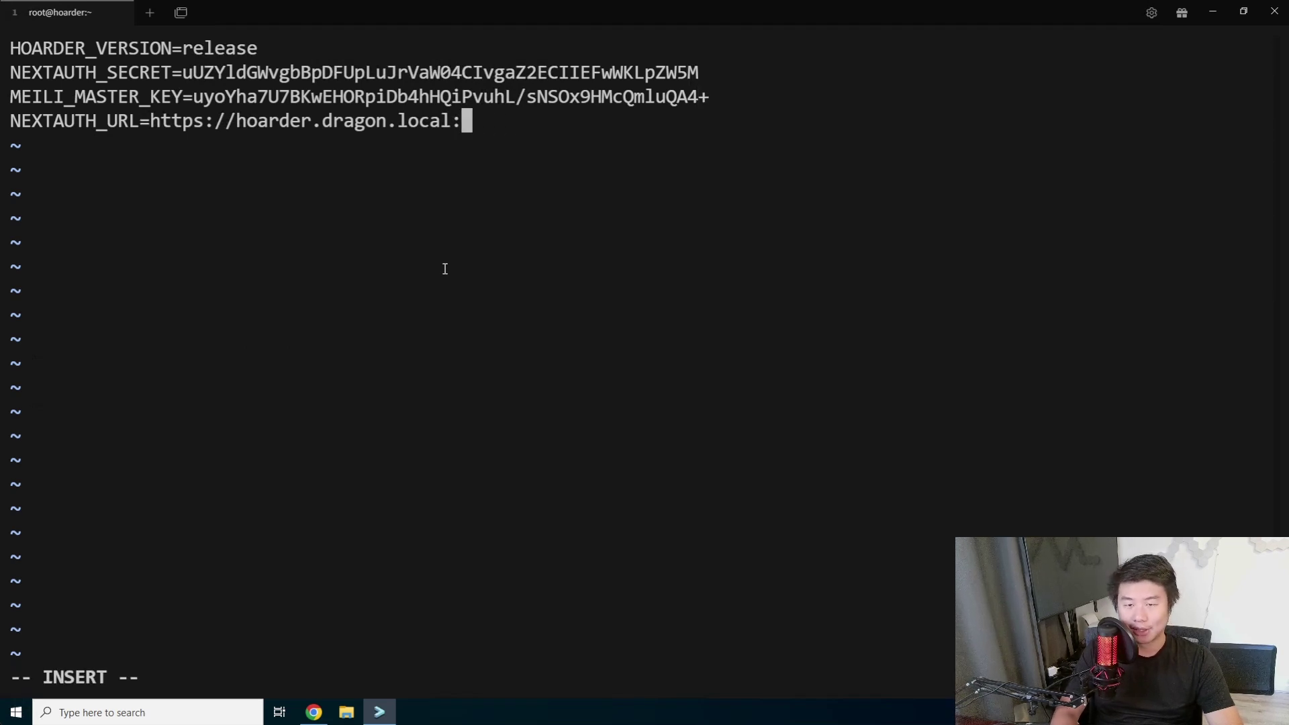
pyautogui.press('Escape')
pyautogui.write(':x')
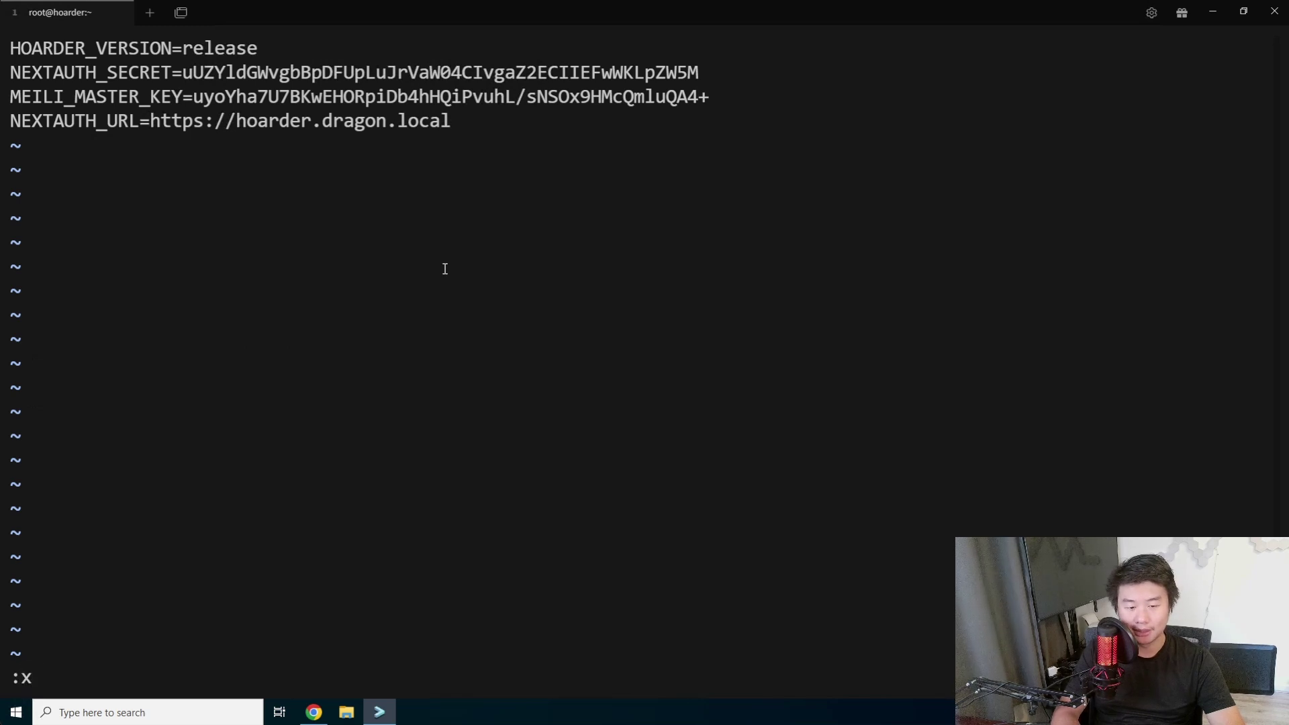
pyautogui.press('Return')
pyautogui.hotkey('ctrl', 'l')
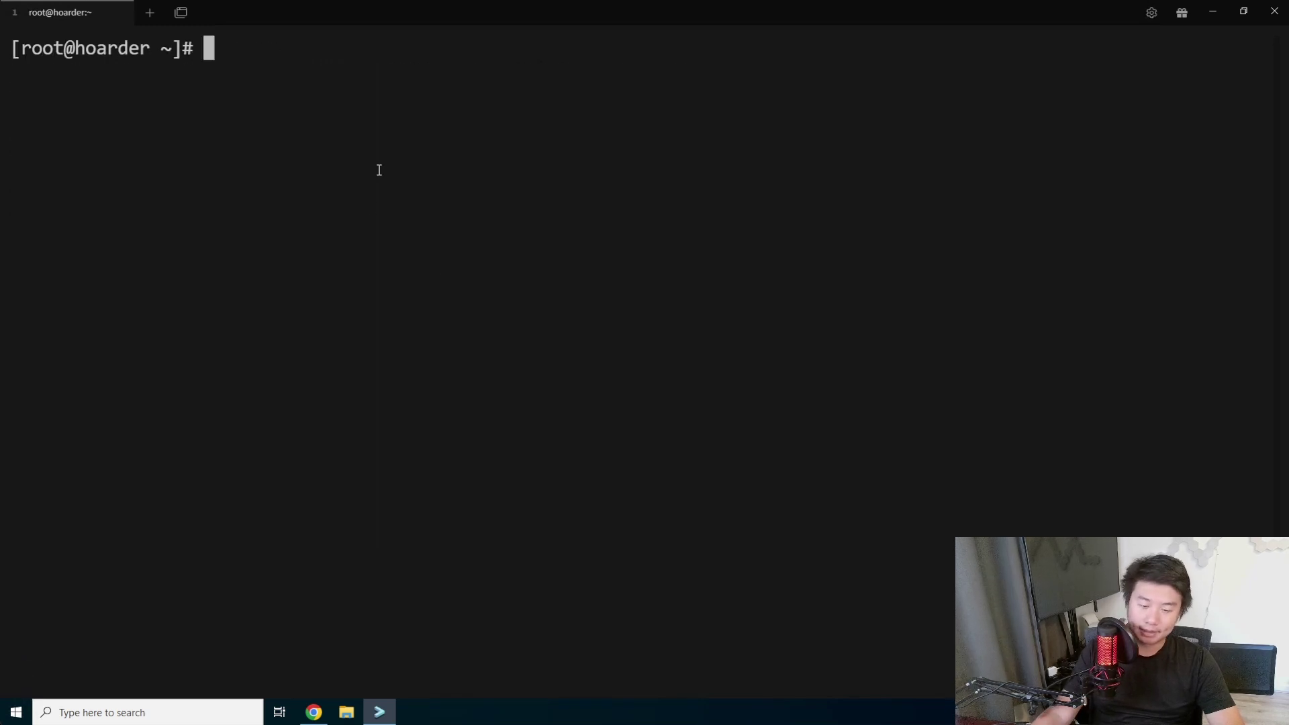
# Find the 'docker compose up -d' command under step 5, Start the service, in the docs.
pyautogui.click(314, 711)
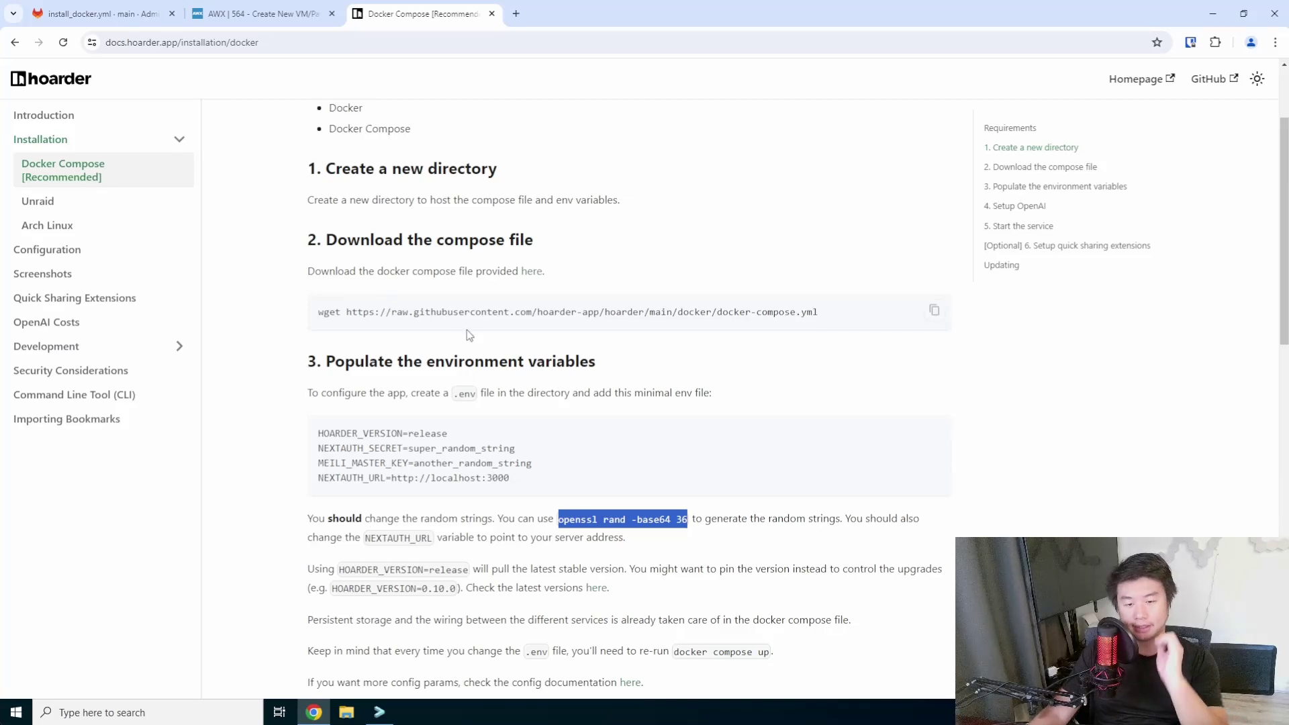
pyautogui.scroll(-2, 521, 426)
pyautogui.scroll(1, 521, 425)
pyautogui.scroll(-2, 521, 426)
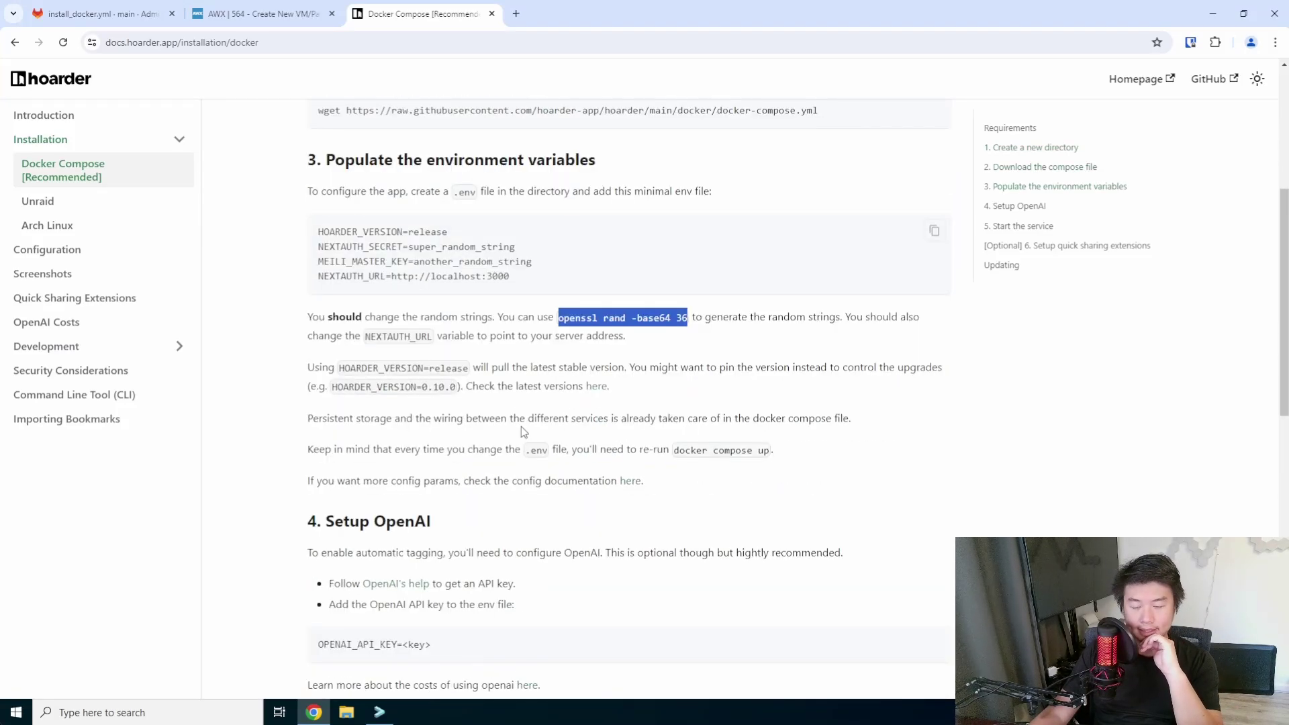
pyautogui.scroll(-4, 545, 413)
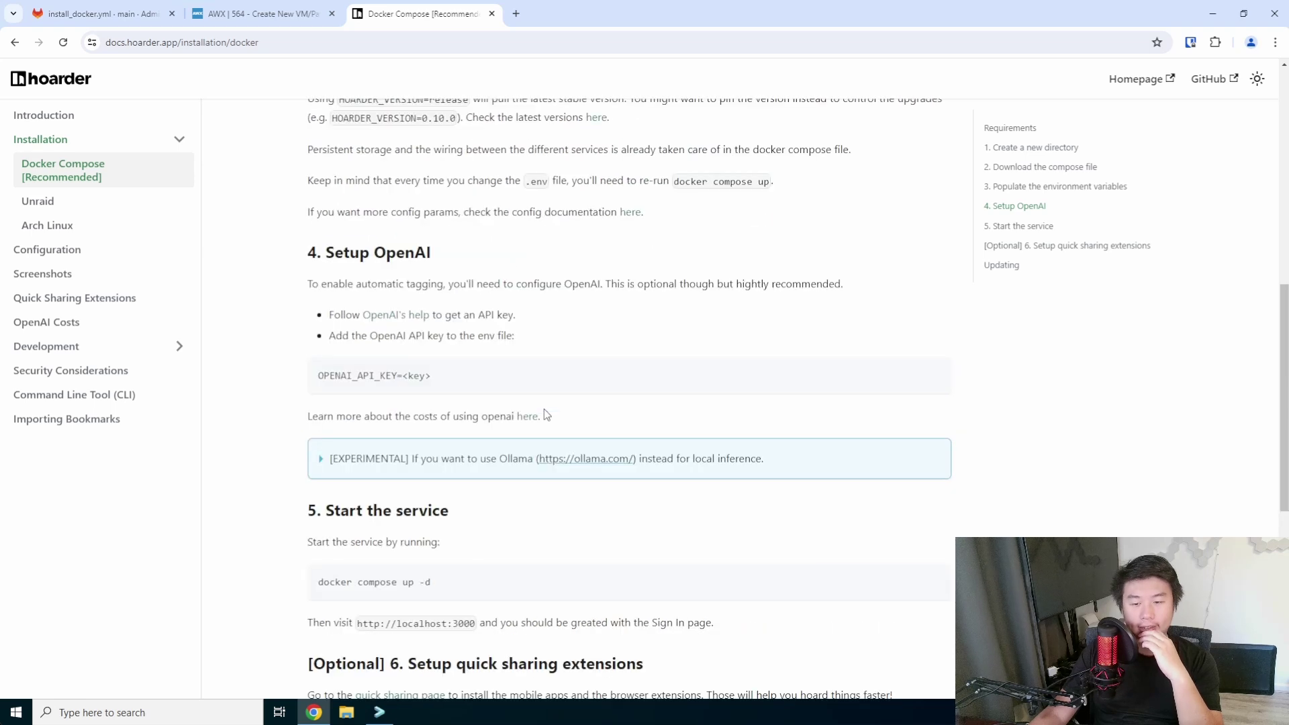
pyautogui.scroll(-1, 537, 530)
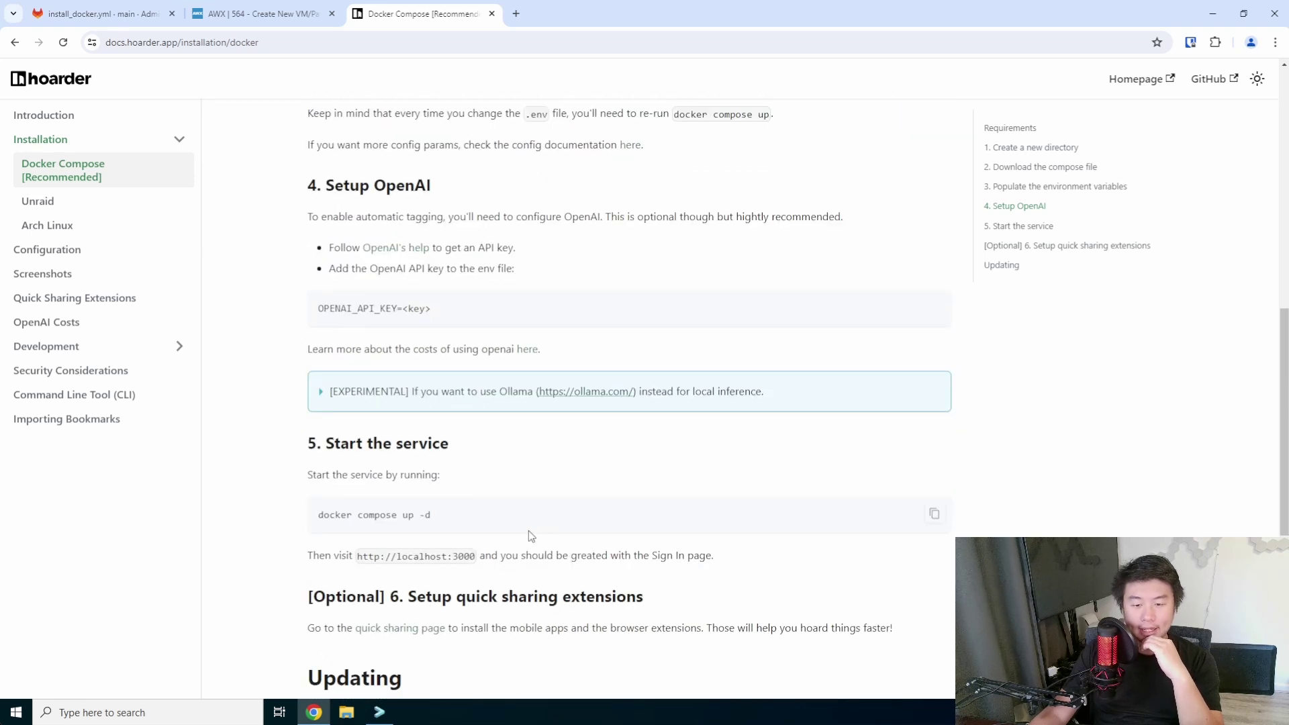
pyautogui.tripleClick(441, 520)
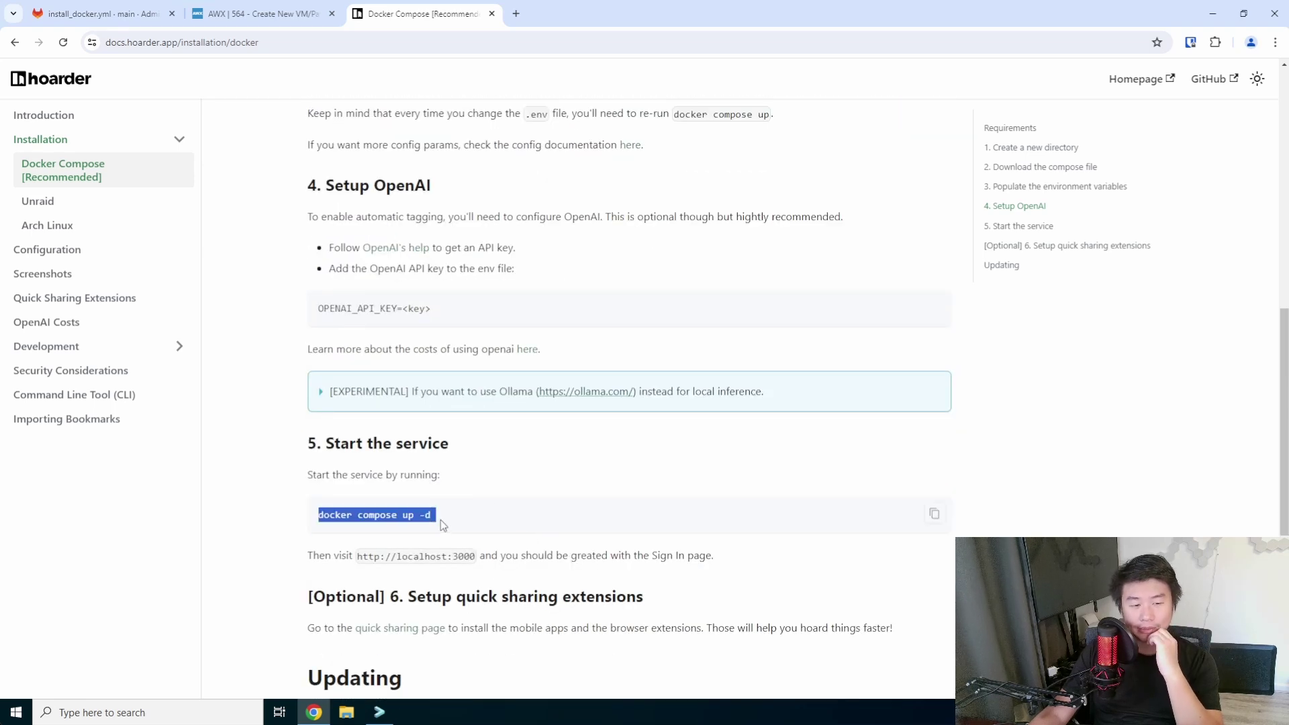
pyautogui.click(380, 711)
# Run docker-compose up -d so Hoarder's container images start pulling in the background.
pyautogui.write('doc')
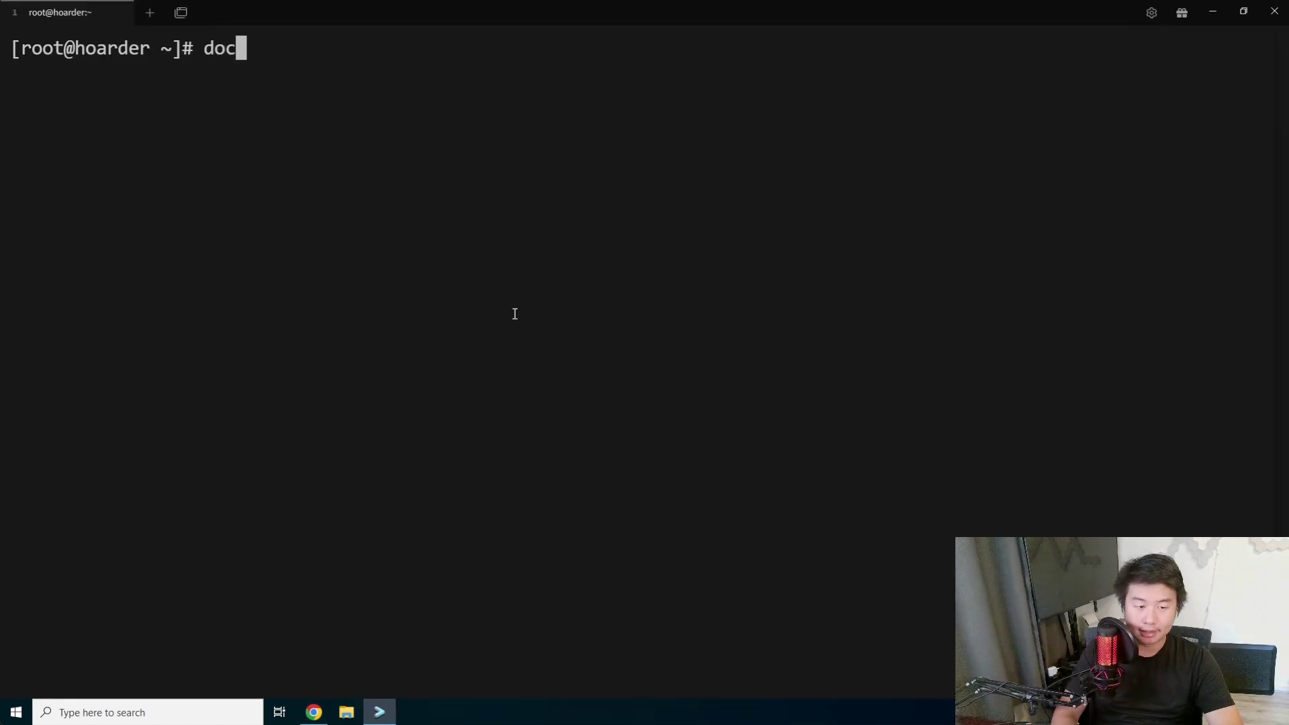
pyautogui.write('ker-co')
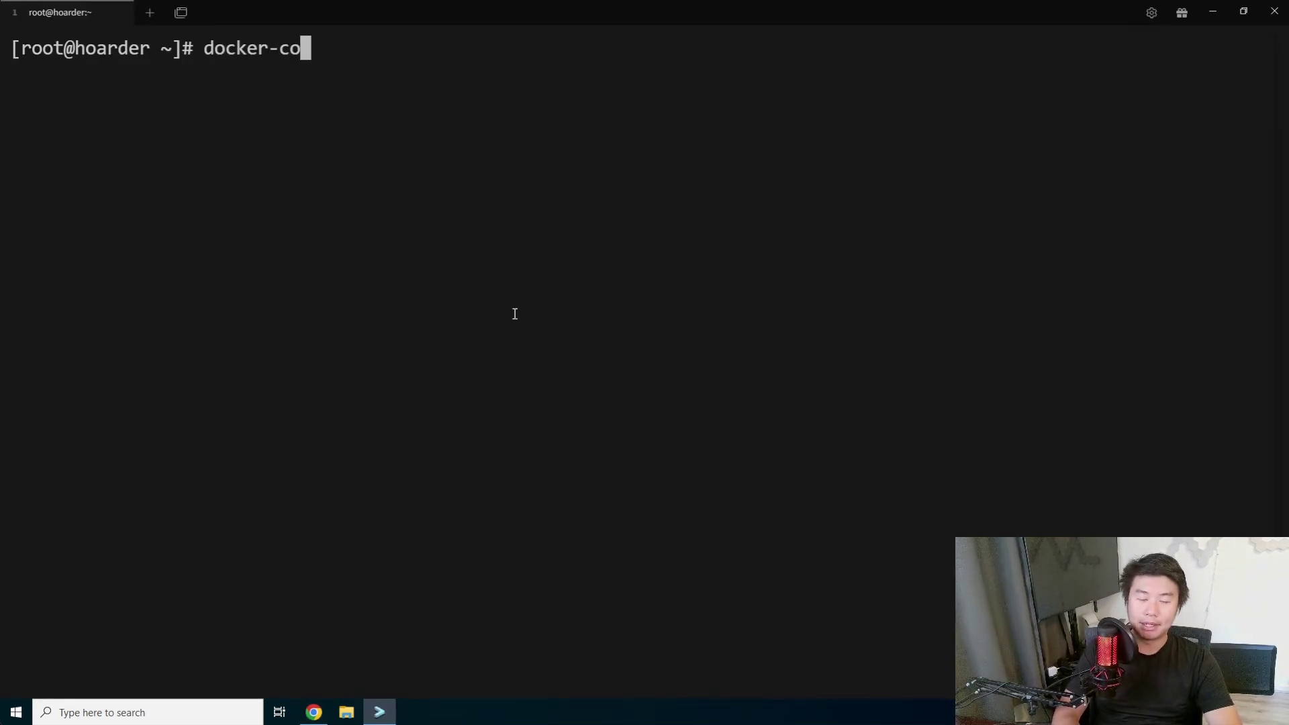
pyautogui.write('mpose up -d')
pyautogui.press('Return')
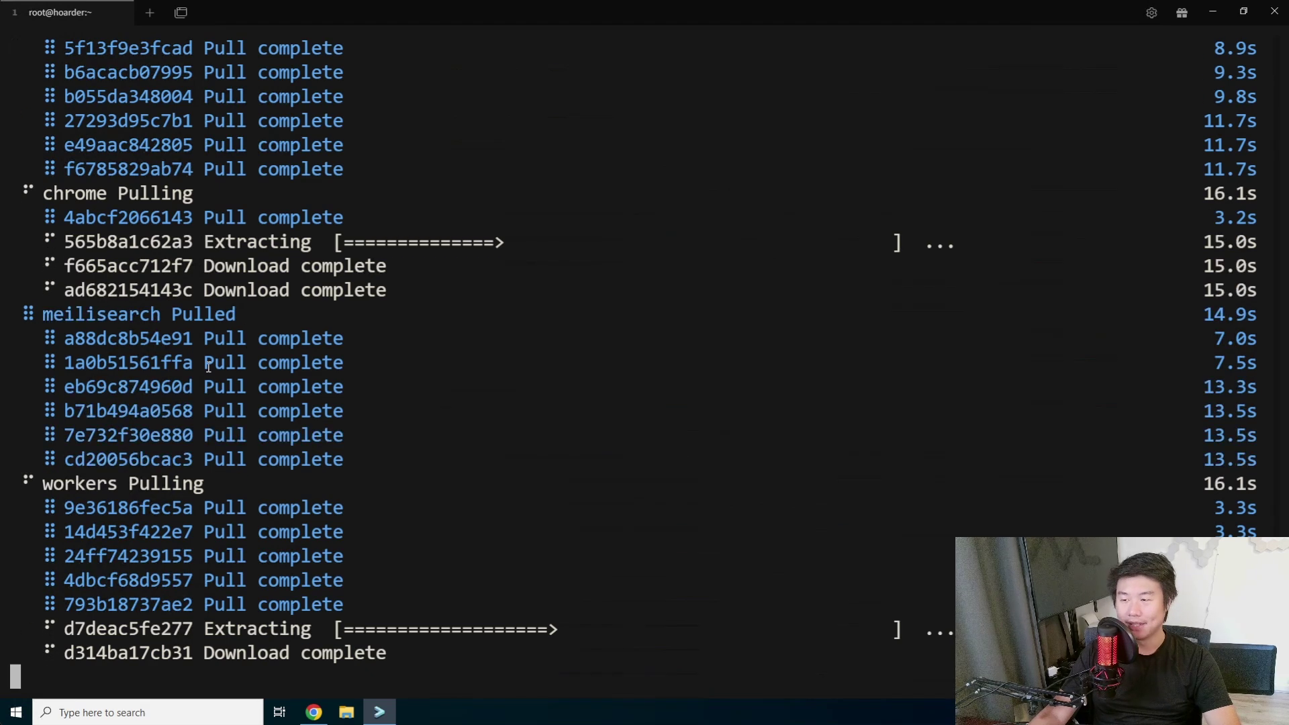
pyautogui.click(313, 711)
# Scroll through the docs' environment-variable, start-service and Updating sections while images pull.
pyautogui.scroll(-2, 580, 314)
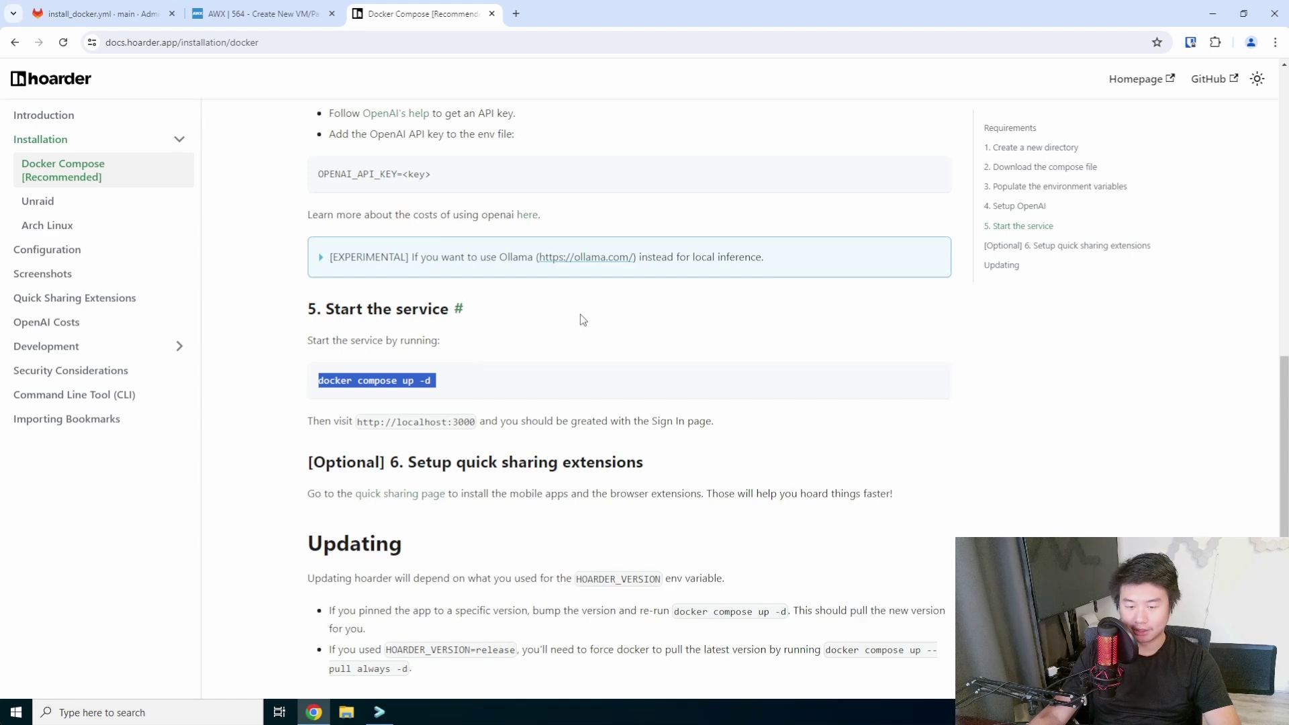
pyautogui.scroll(-2, 580, 315)
pyautogui.moveTo(349, 437); pyautogui.dragTo(684, 494)
pyautogui.click(635, 503)
pyautogui.scroll(-2, 629, 407)
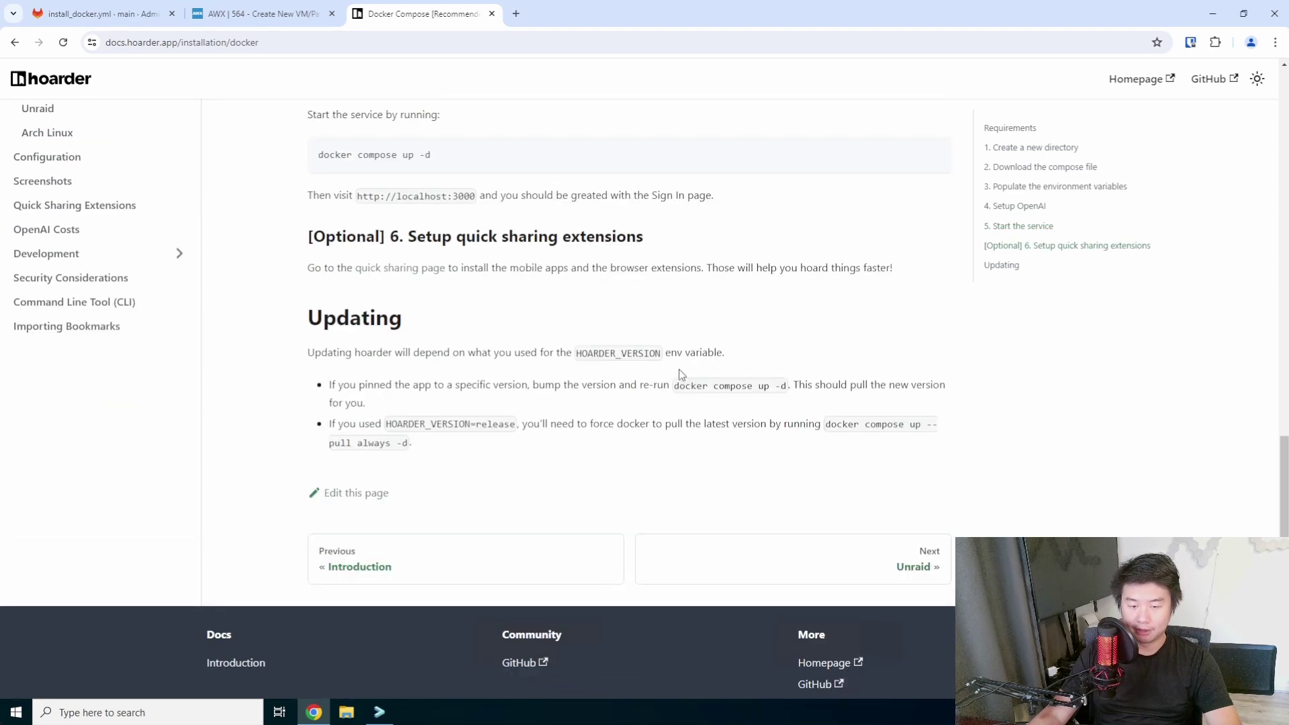
pyautogui.scroll(1, 681, 374)
pyautogui.scroll(4, 681, 374)
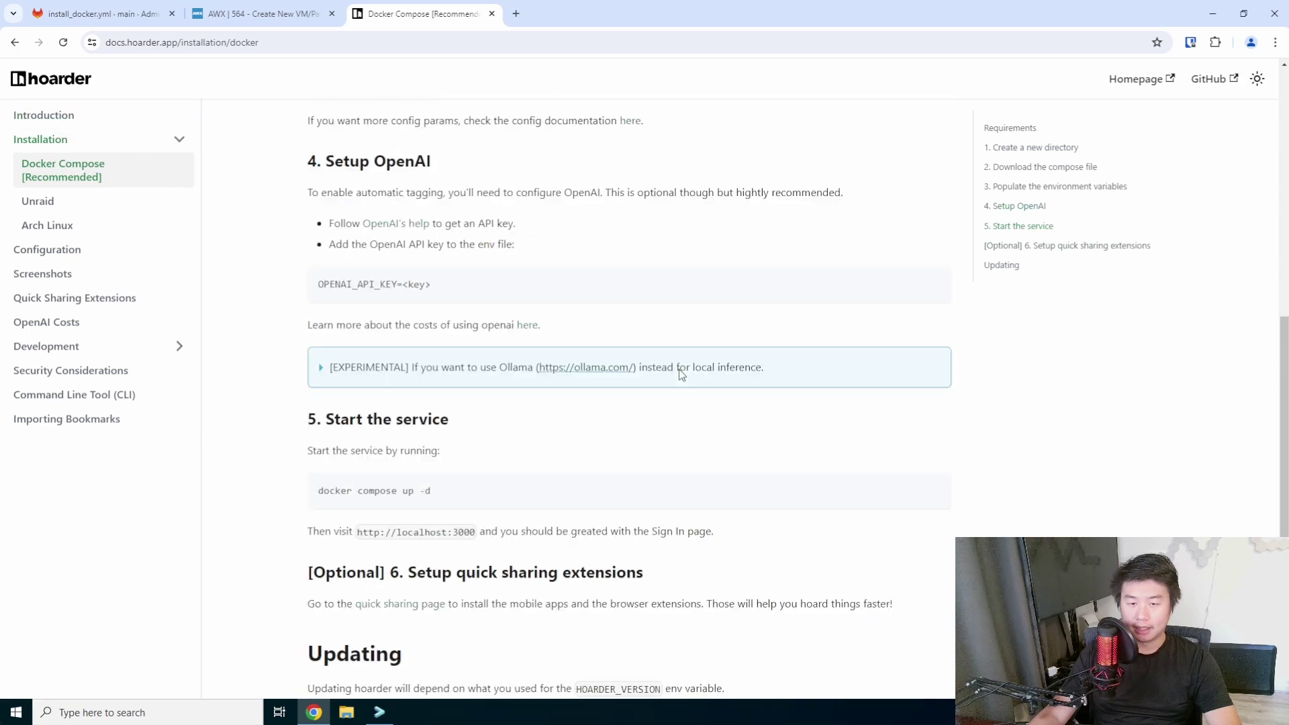
pyautogui.scroll(2, 680, 375)
pyautogui.scroll(3, 682, 374)
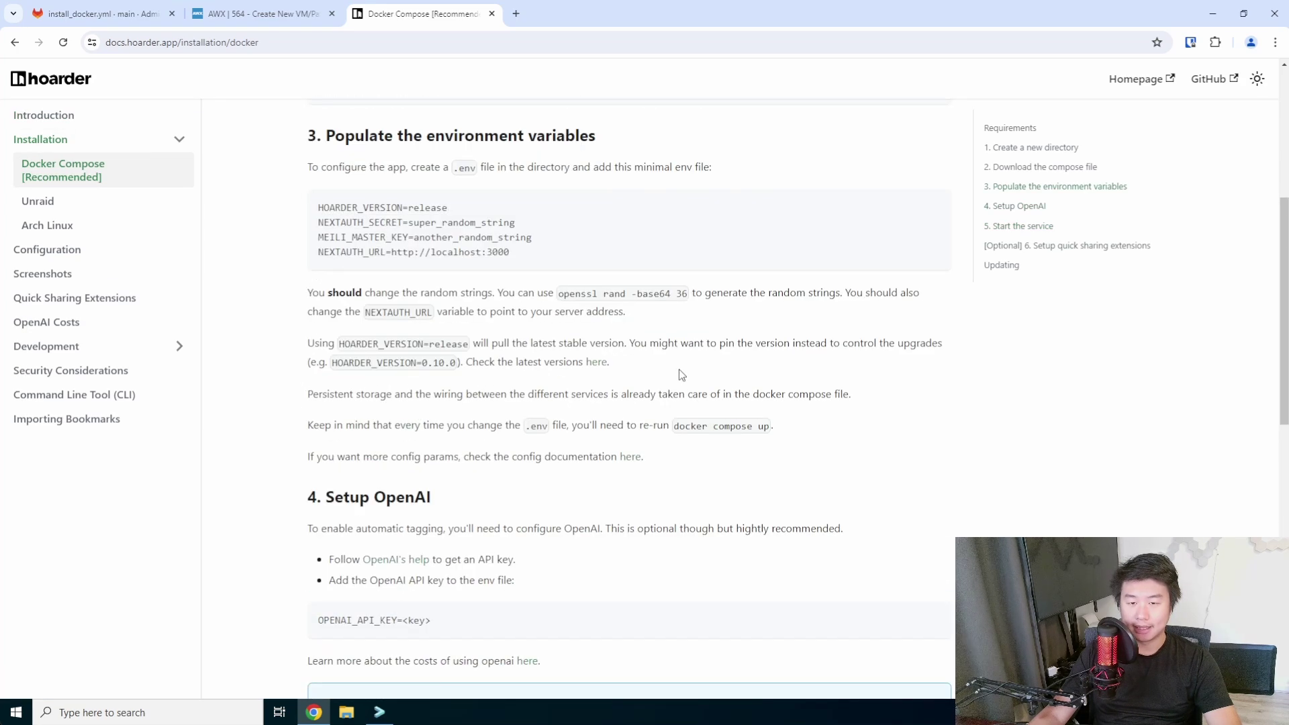
pyautogui.scroll(-3, 681, 373)
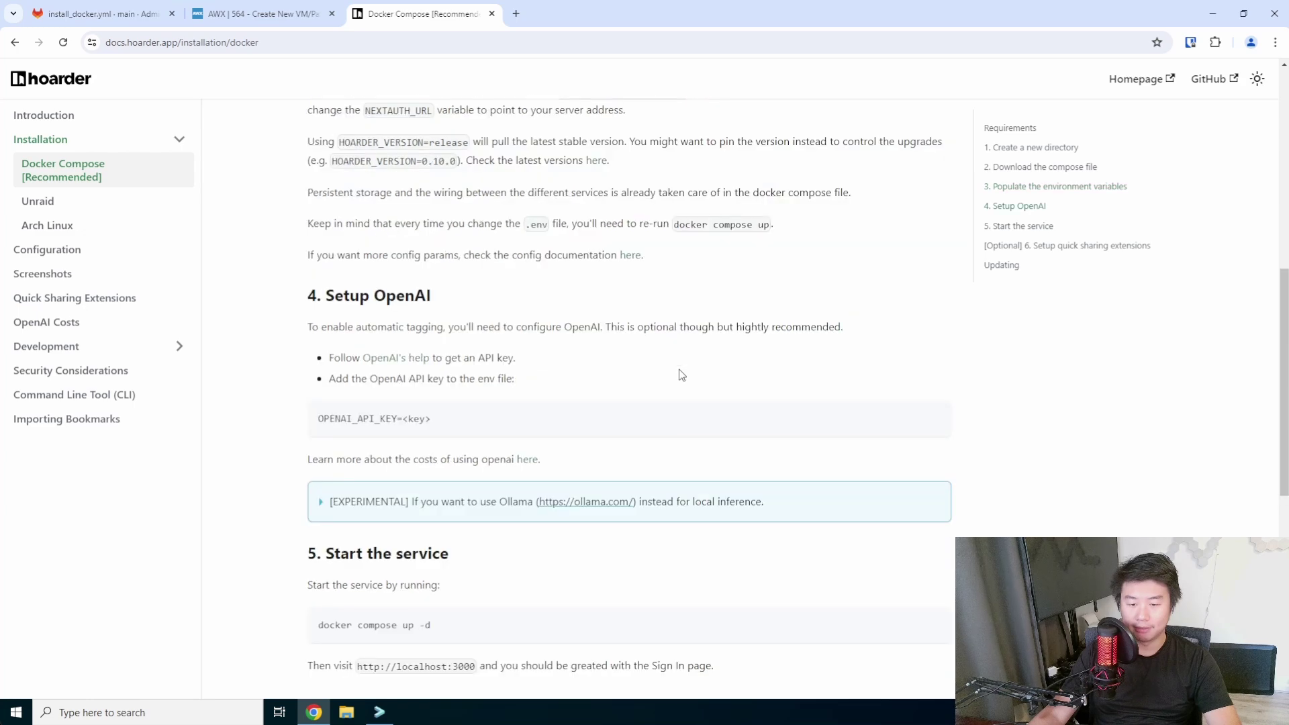
pyautogui.scroll(7, 681, 373)
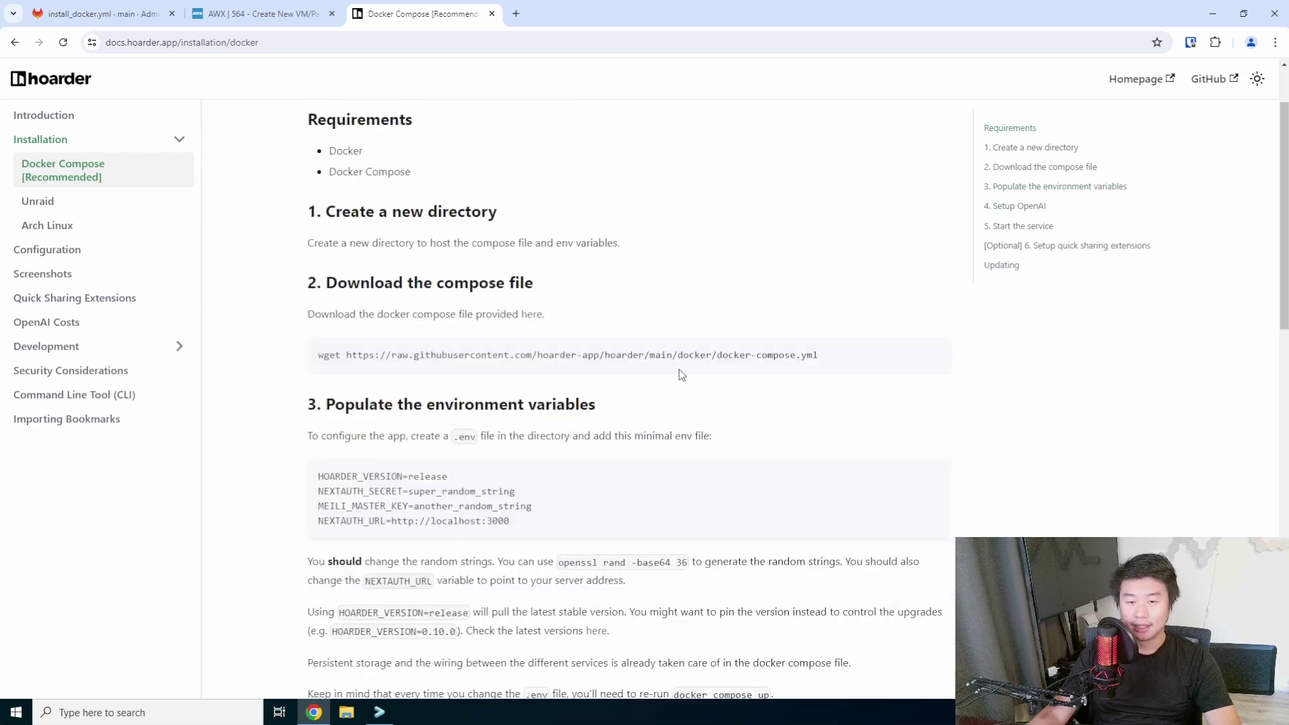
pyautogui.scroll(-4, 682, 374)
pyautogui.scroll(-2, 681, 374)
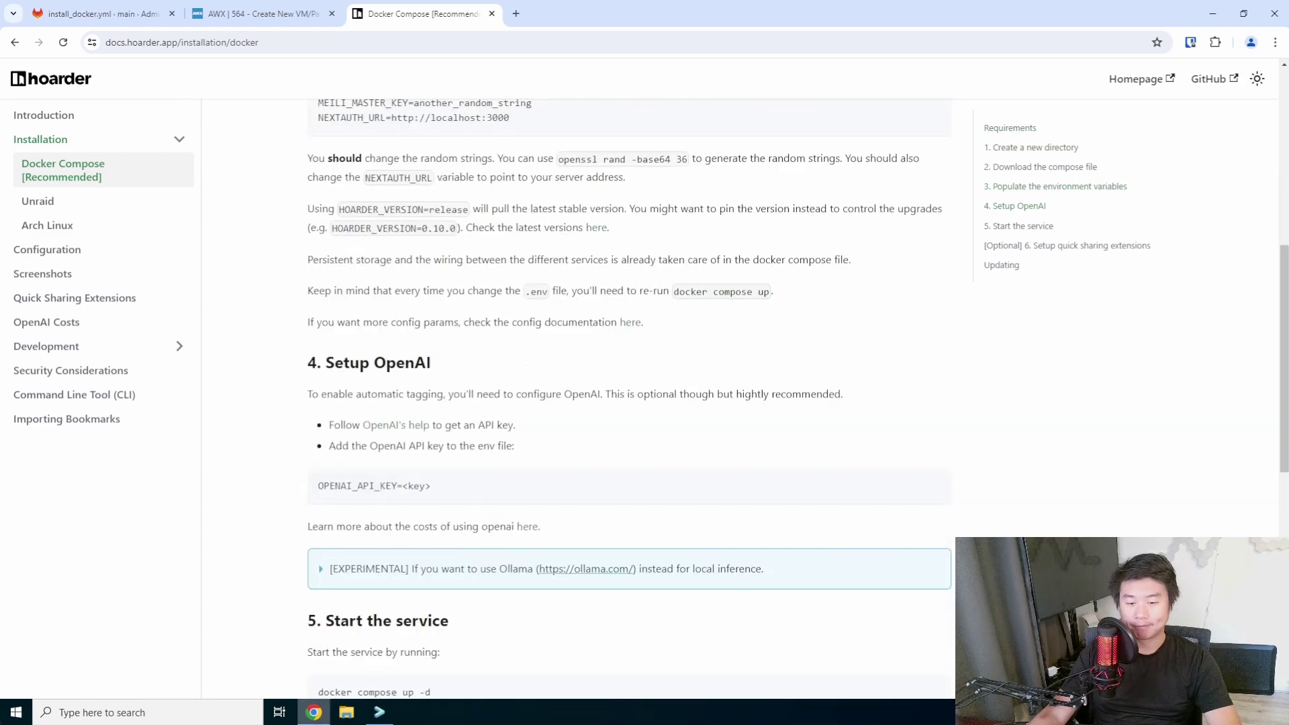
pyautogui.click(379, 711)
# Run docker ps -a and confirm all five Hoarder containers are up, web on port 3000.
pyautogui.write('docke')
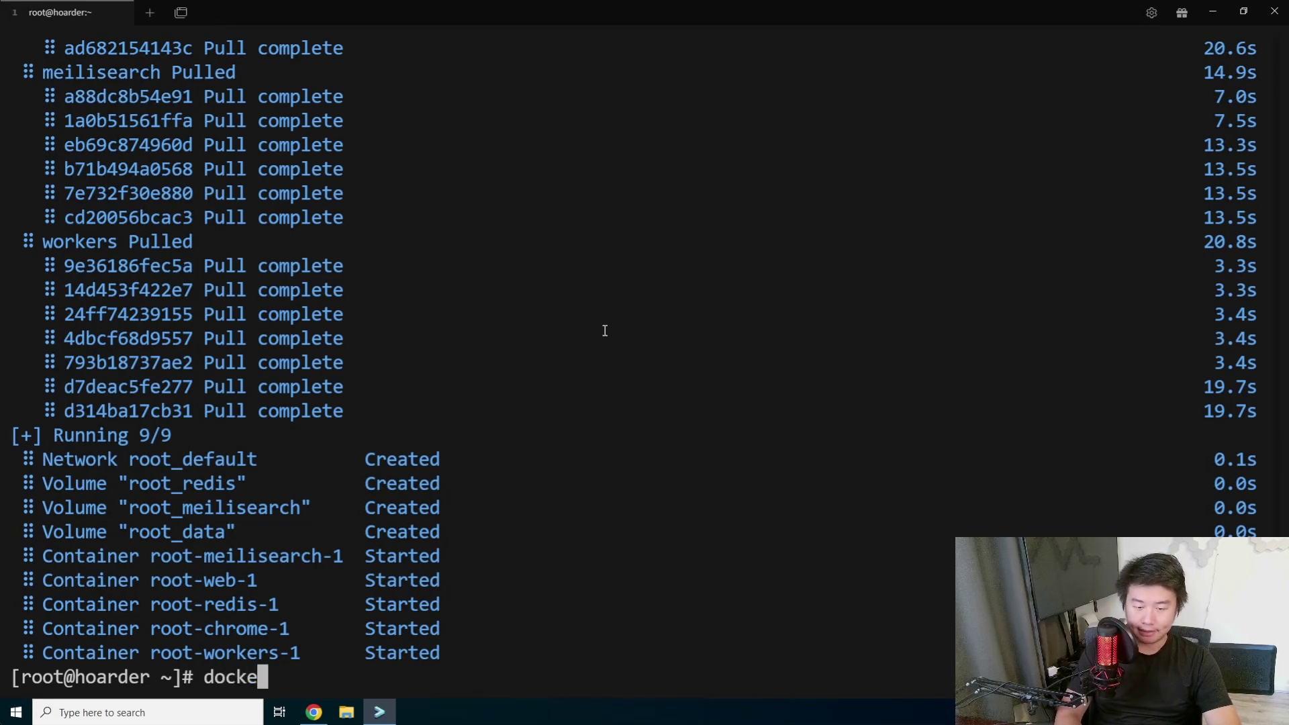
pyautogui.write('r ps -a')
pyautogui.hotkey('ctrl', 'l')
pyautogui.press('Return')
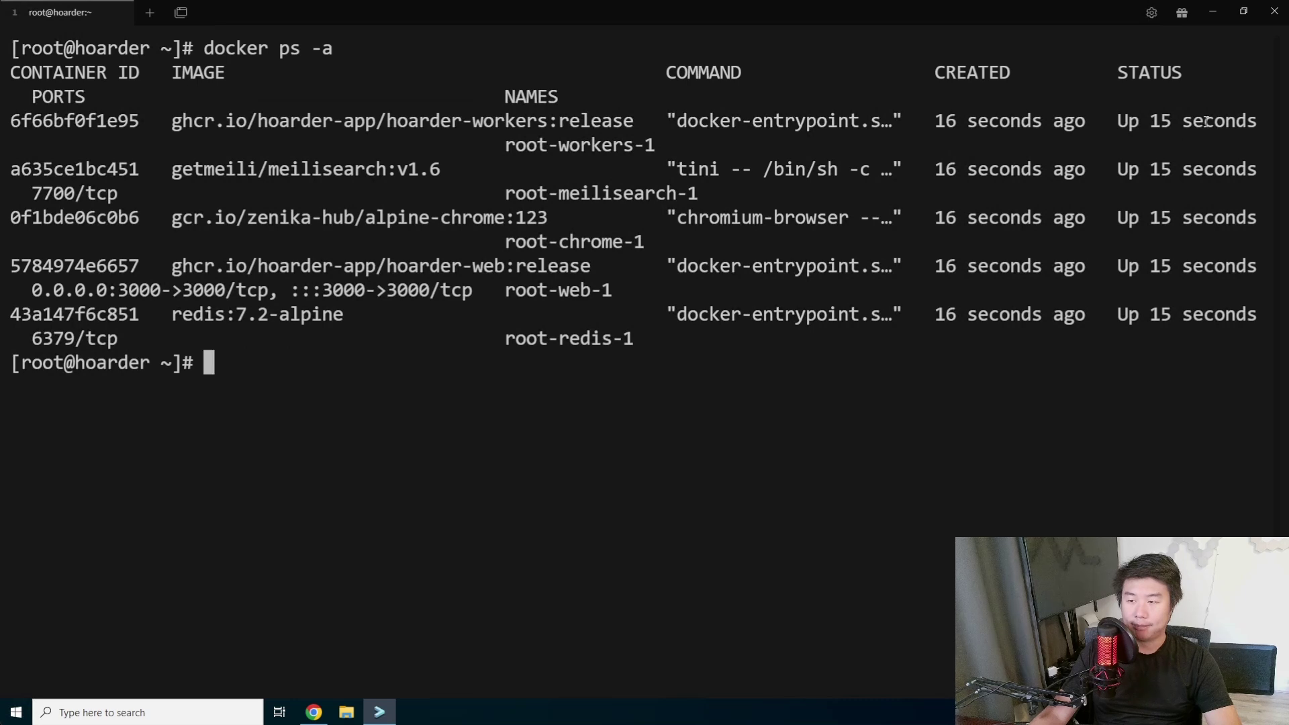
pyautogui.moveTo(1206, 121); pyautogui.dragTo(1094, 121)
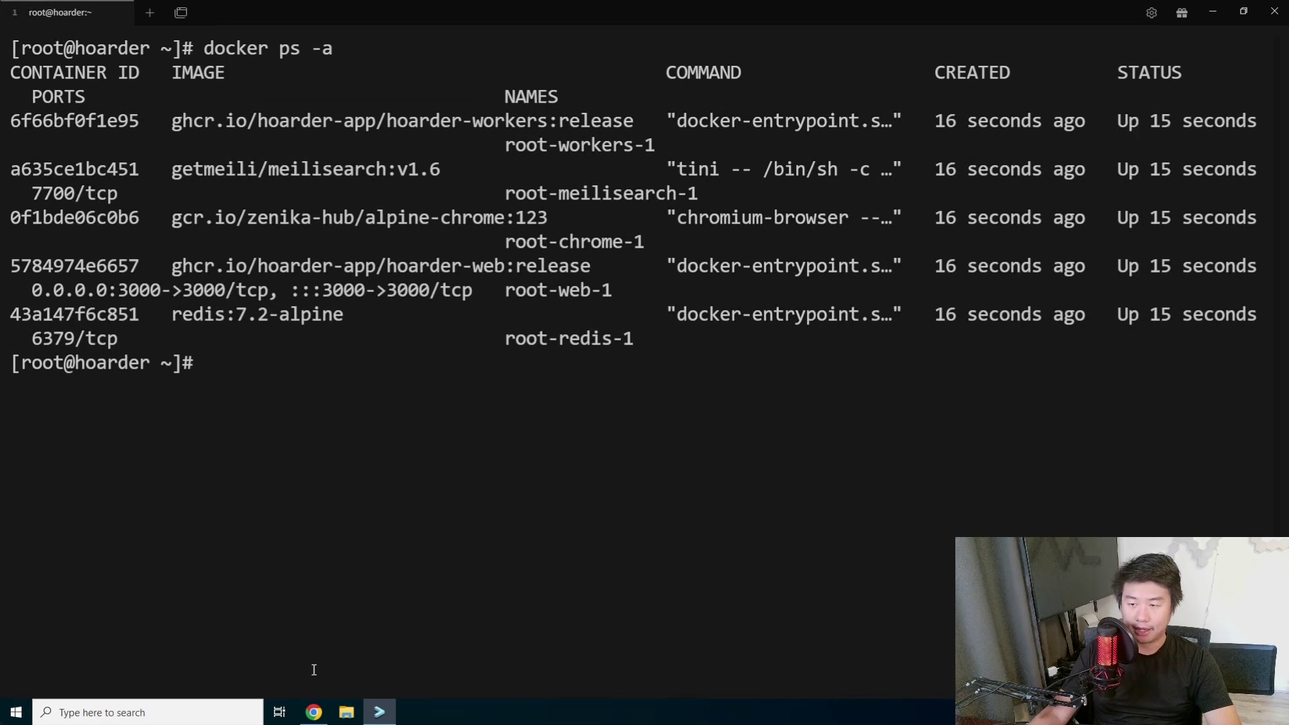
pyautogui.click(313, 711)
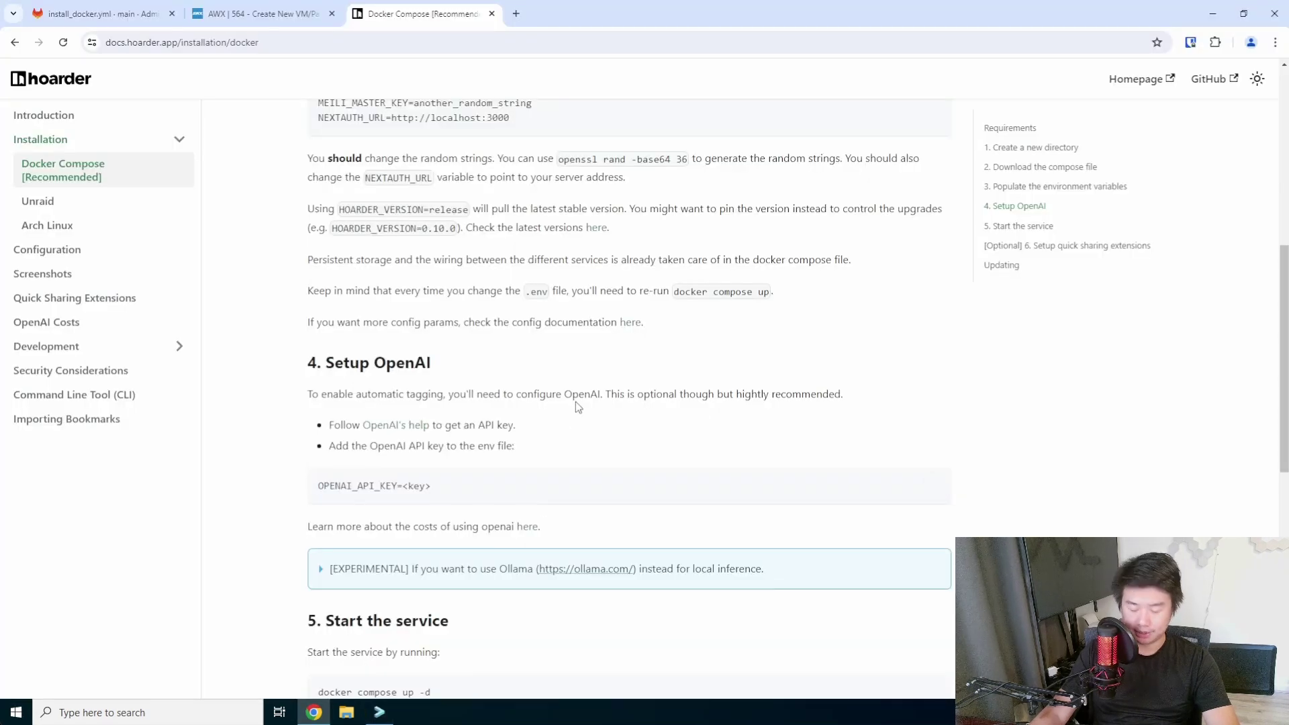
pyautogui.hotkey('ctrl', 't')
pyautogui.write('https:')
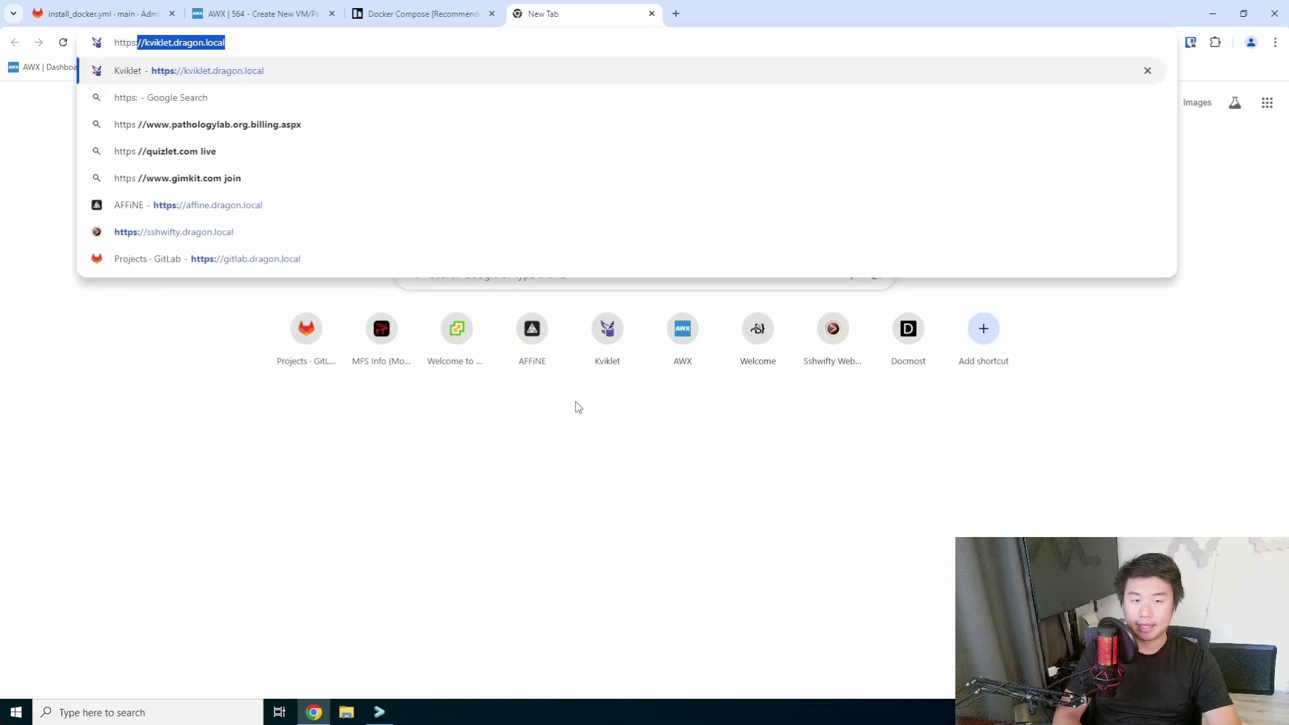
pyautogui.write('//hoarder.dra')
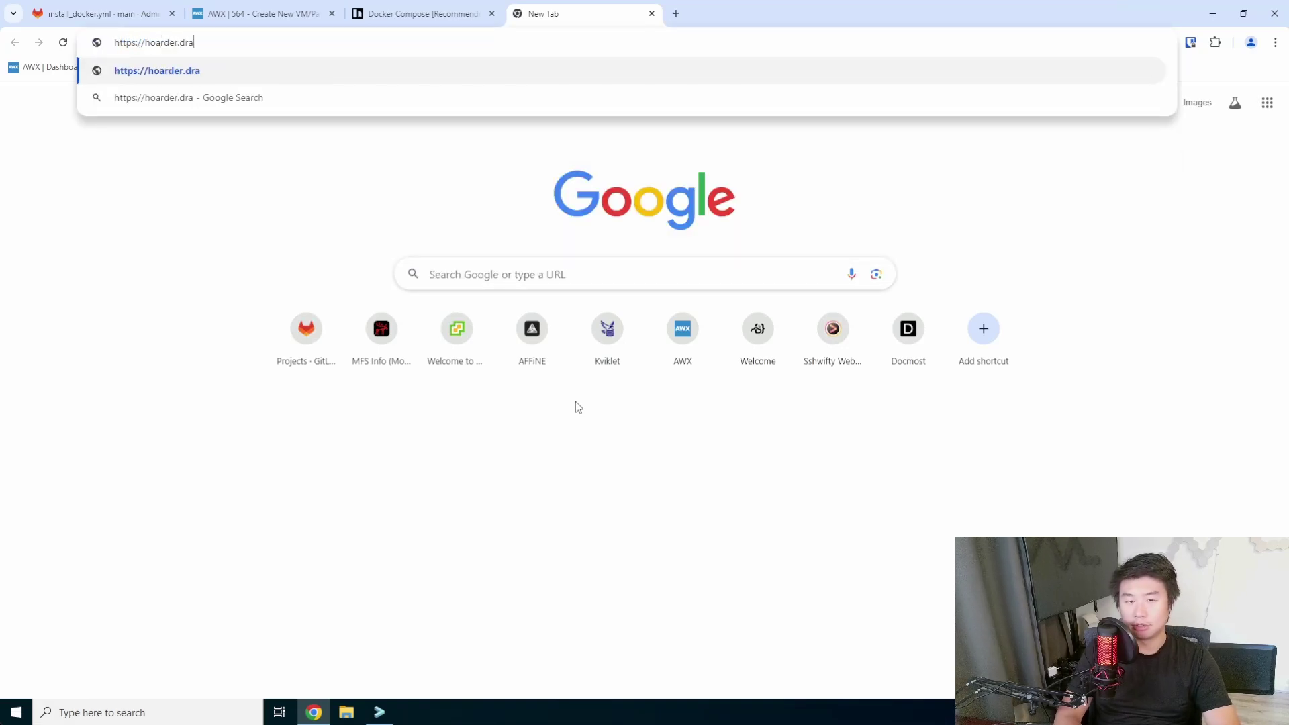
pyautogui.write('gon.local')
pyautogui.press('Return')
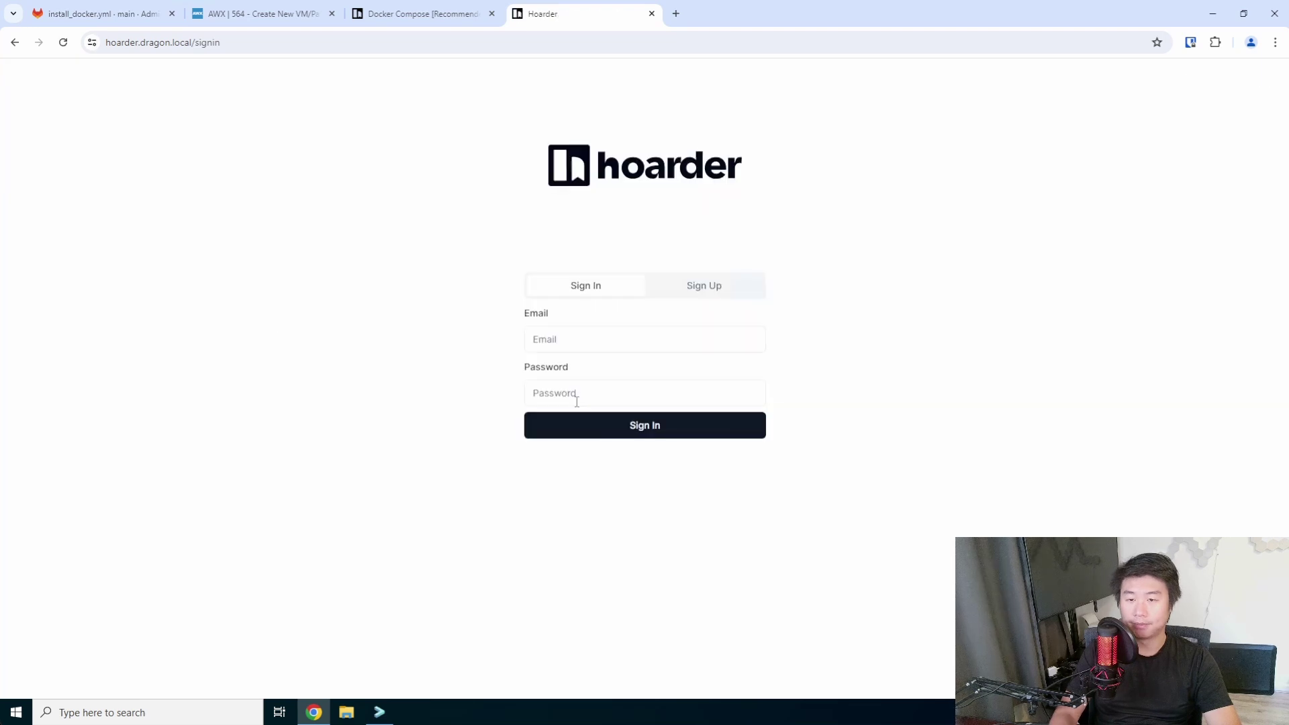
pyautogui.click(617, 348)
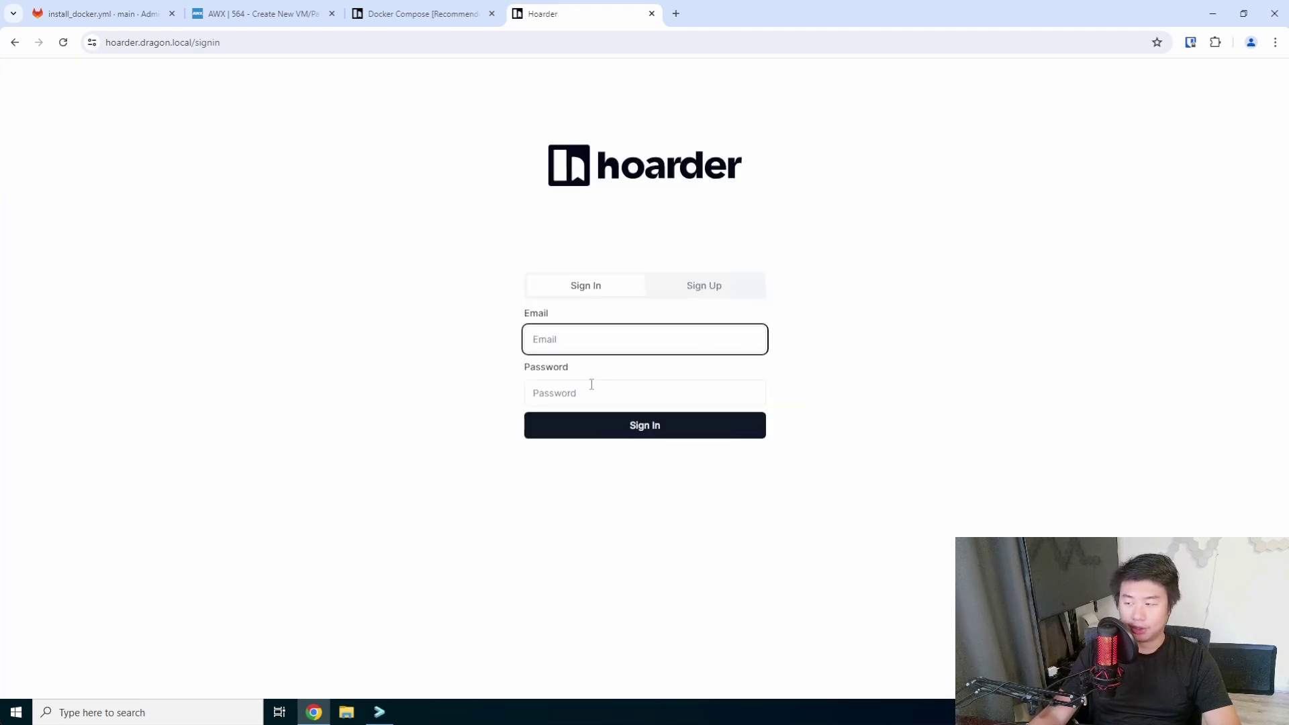
pyautogui.click(593, 388)
pyautogui.click(605, 357)
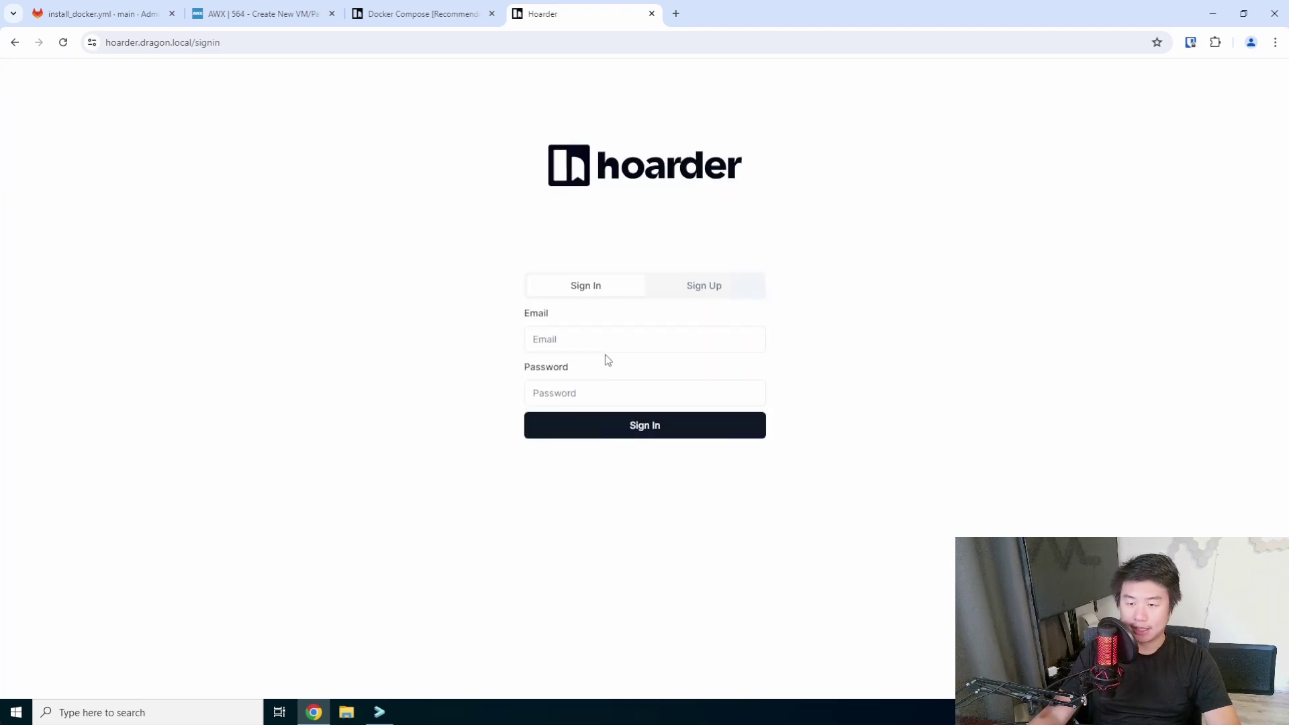
pyautogui.click(612, 344)
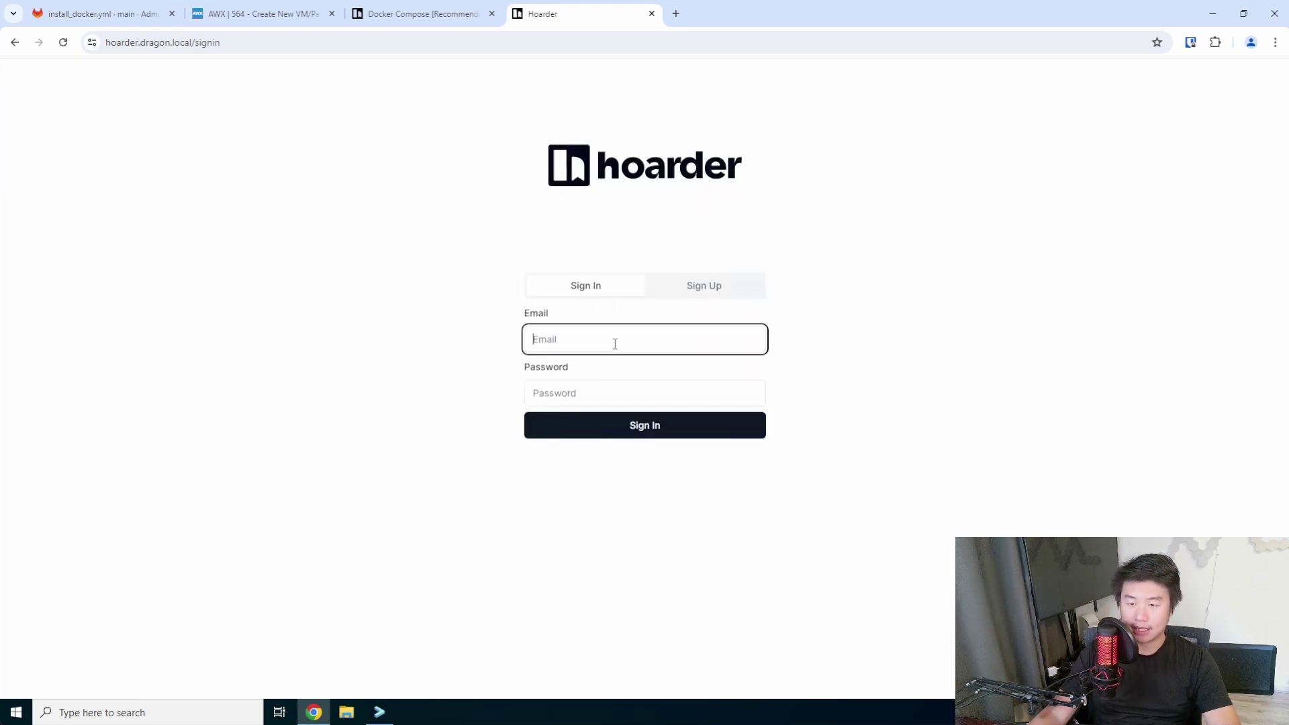
# Skim the Docker Compose docs tab, then go back to the Hoarder sign-in page.
pyautogui.click(422, 14)
pyautogui.scroll(4, 658, 311)
pyautogui.scroll(2, 658, 309)
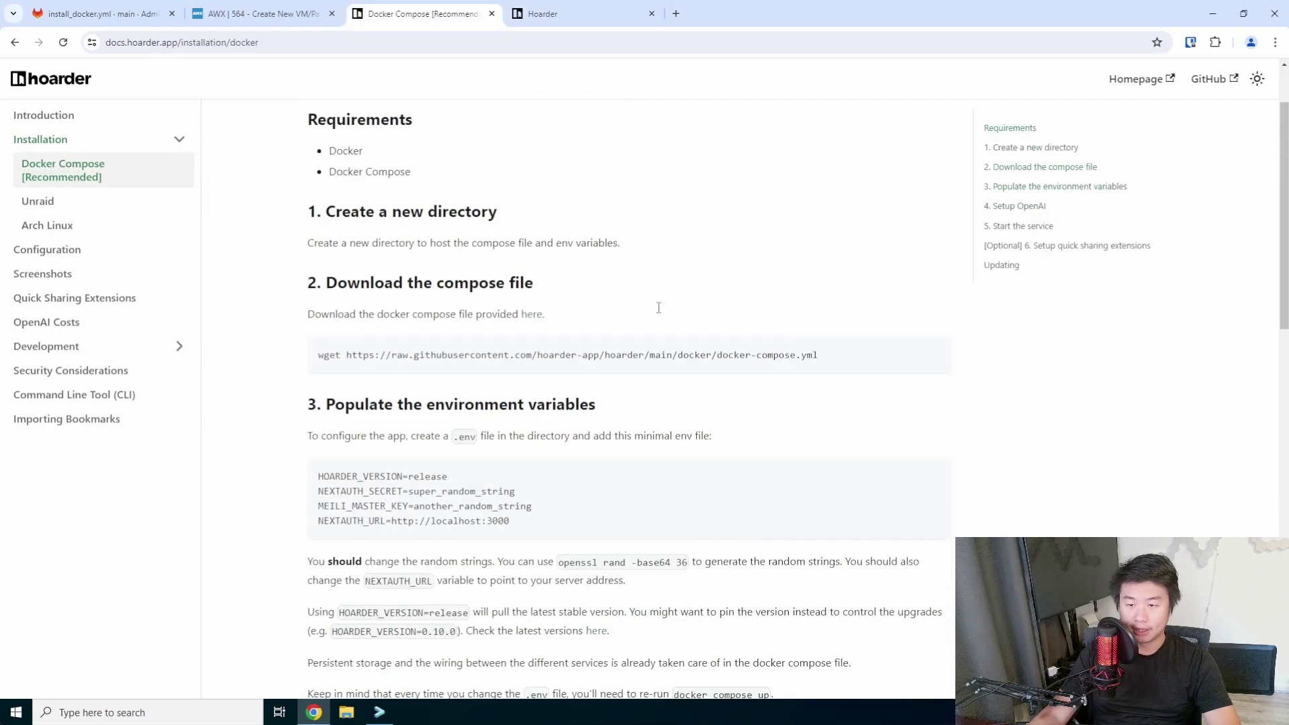
pyautogui.scroll(-3, 660, 313)
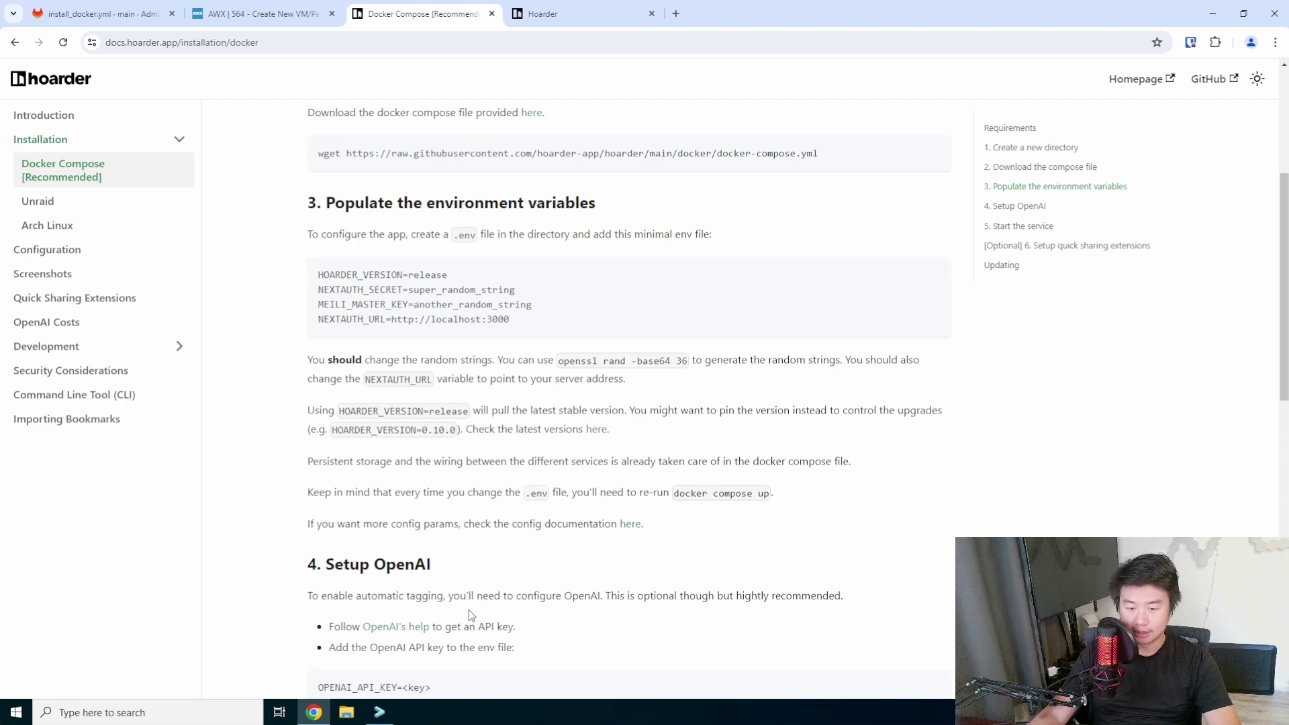
pyautogui.scroll(1, 470, 612)
pyautogui.scroll(-6, 534, 574)
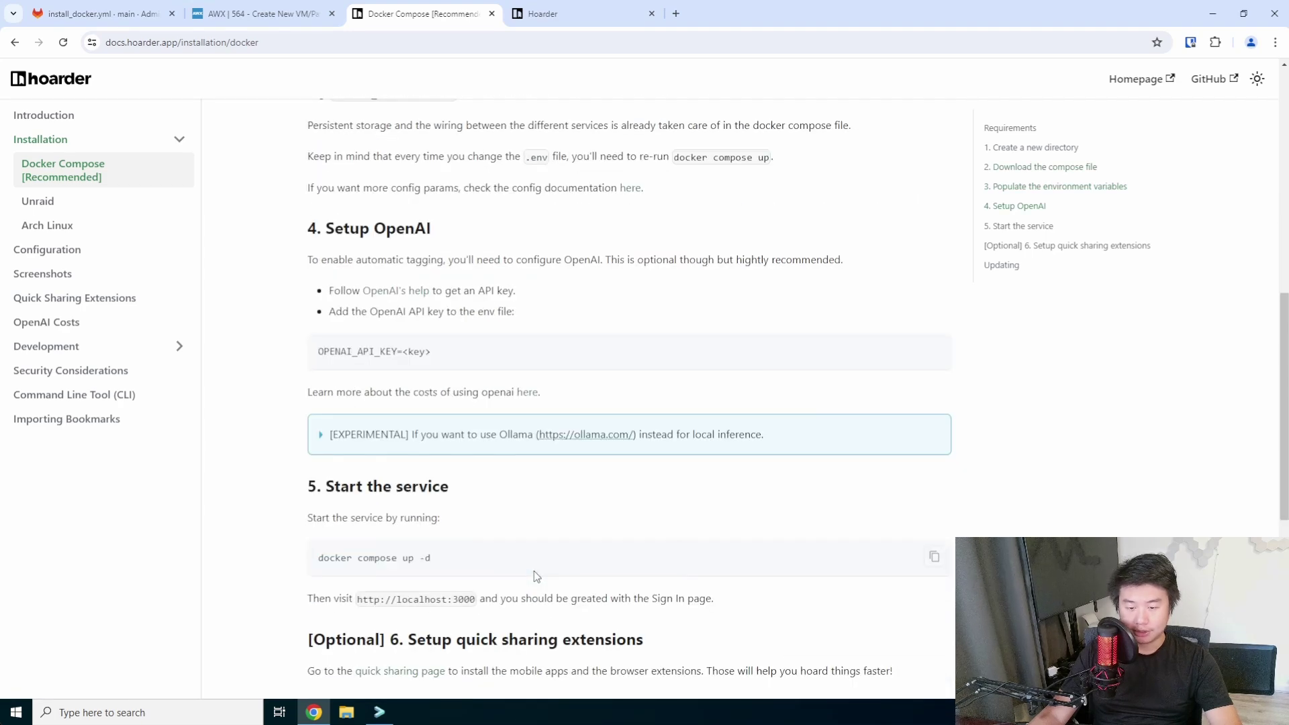
pyautogui.scroll(-2, 535, 575)
pyautogui.scroll(-2, 483, 532)
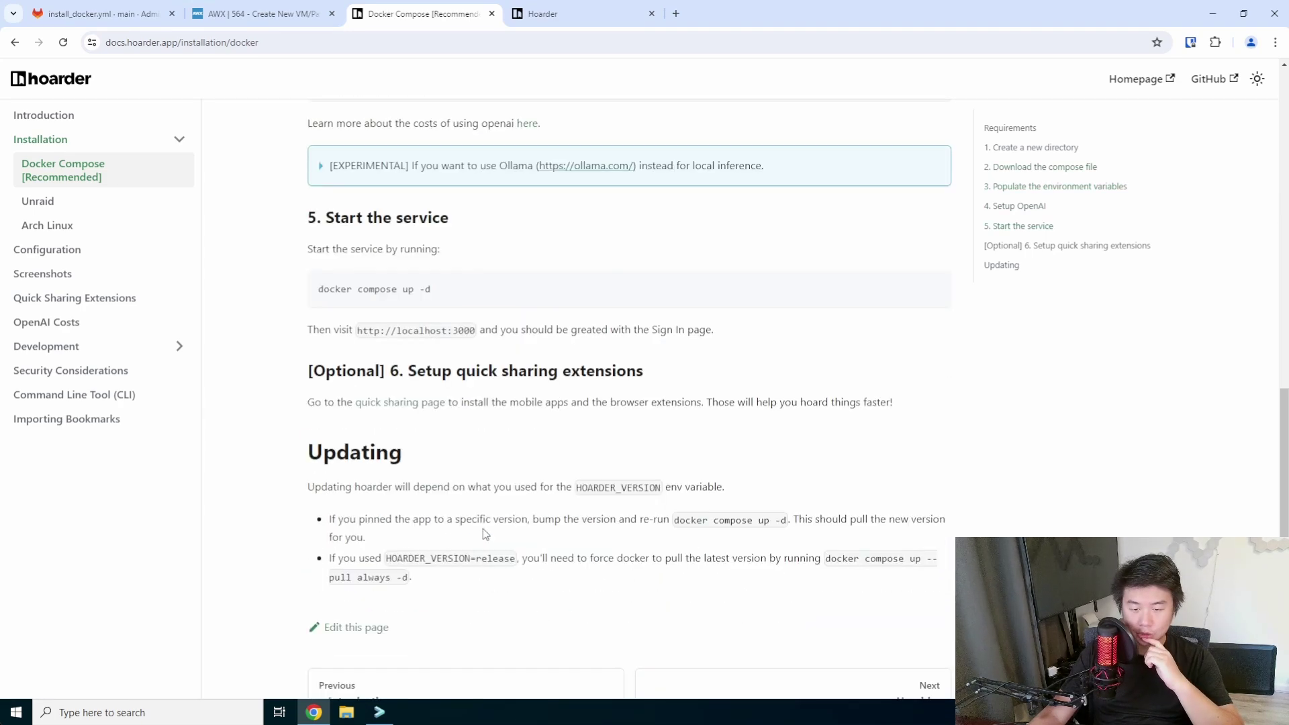
pyautogui.click(568, 15)
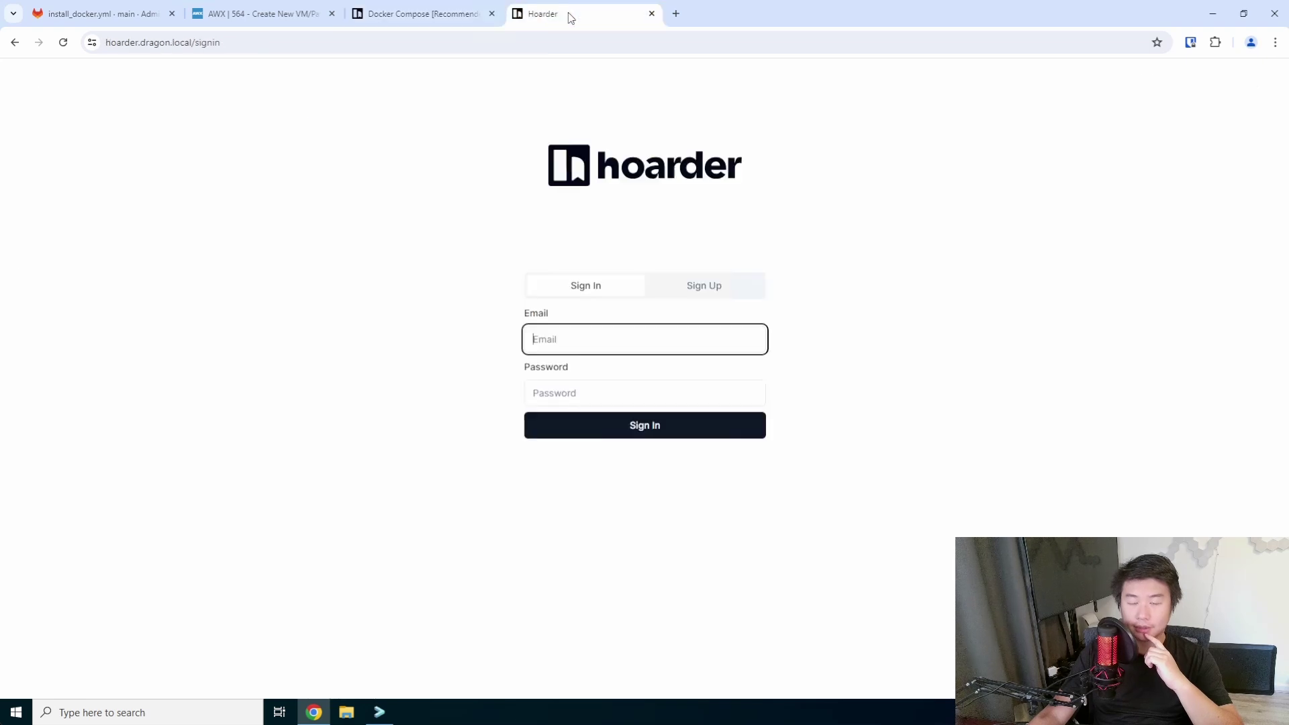
# Switch to Sign Up and enter the account name and e-mail address.
pyautogui.click(706, 289)
pyautogui.click(618, 340)
pyautogui.write('dragon')
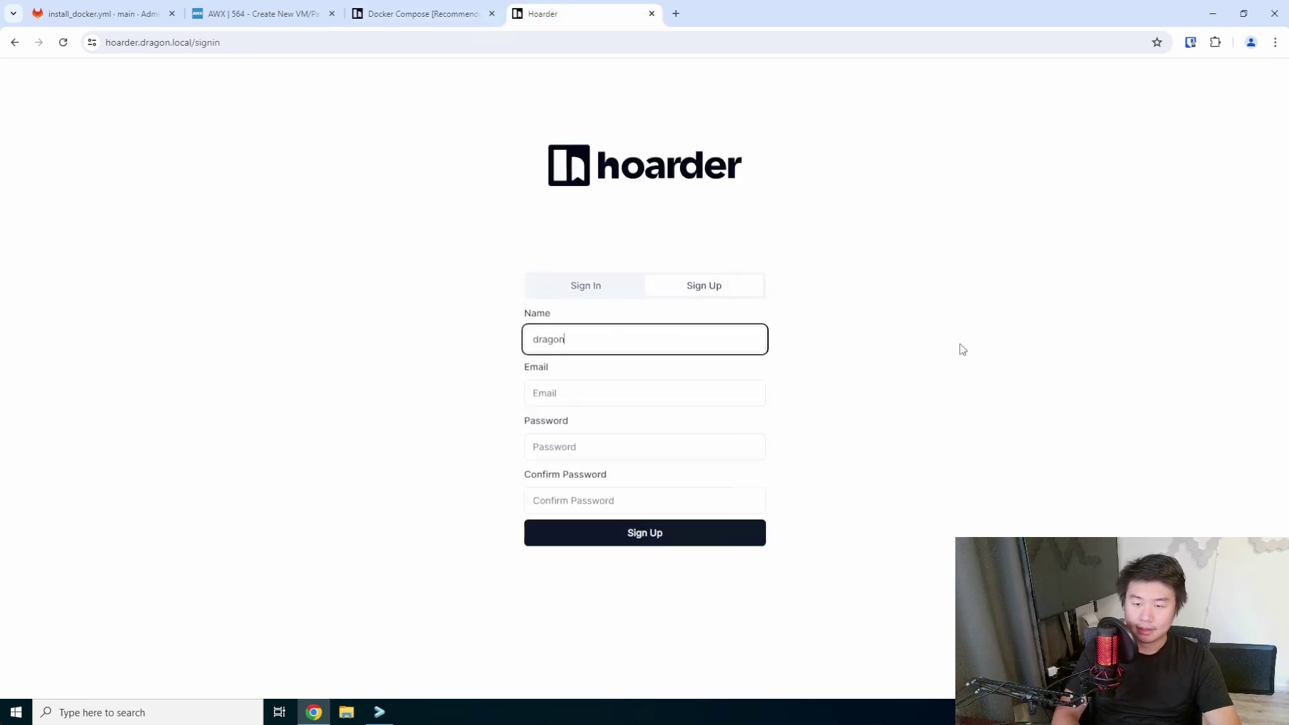
pyautogui.press('Tab')
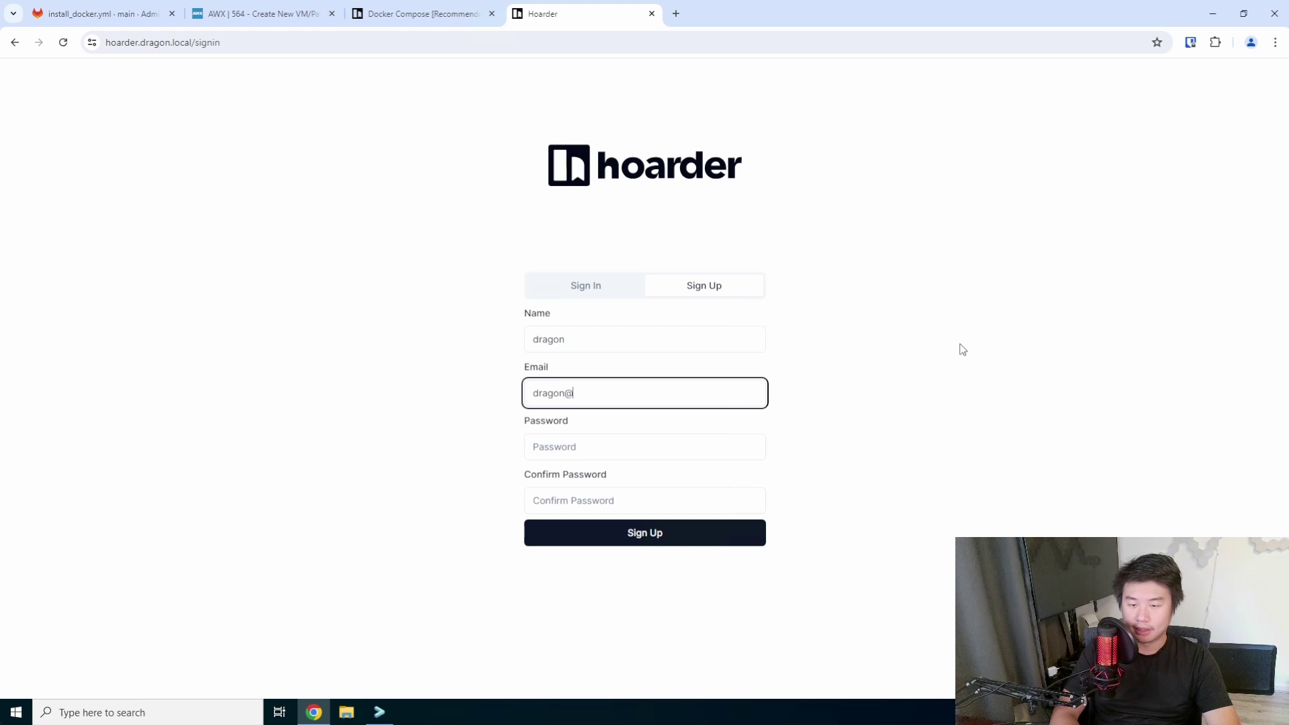
pyautogui.press('Tab')
# Enter and confirm the account password, retyping it once, and submit the registration.
pyautogui.write('*********')
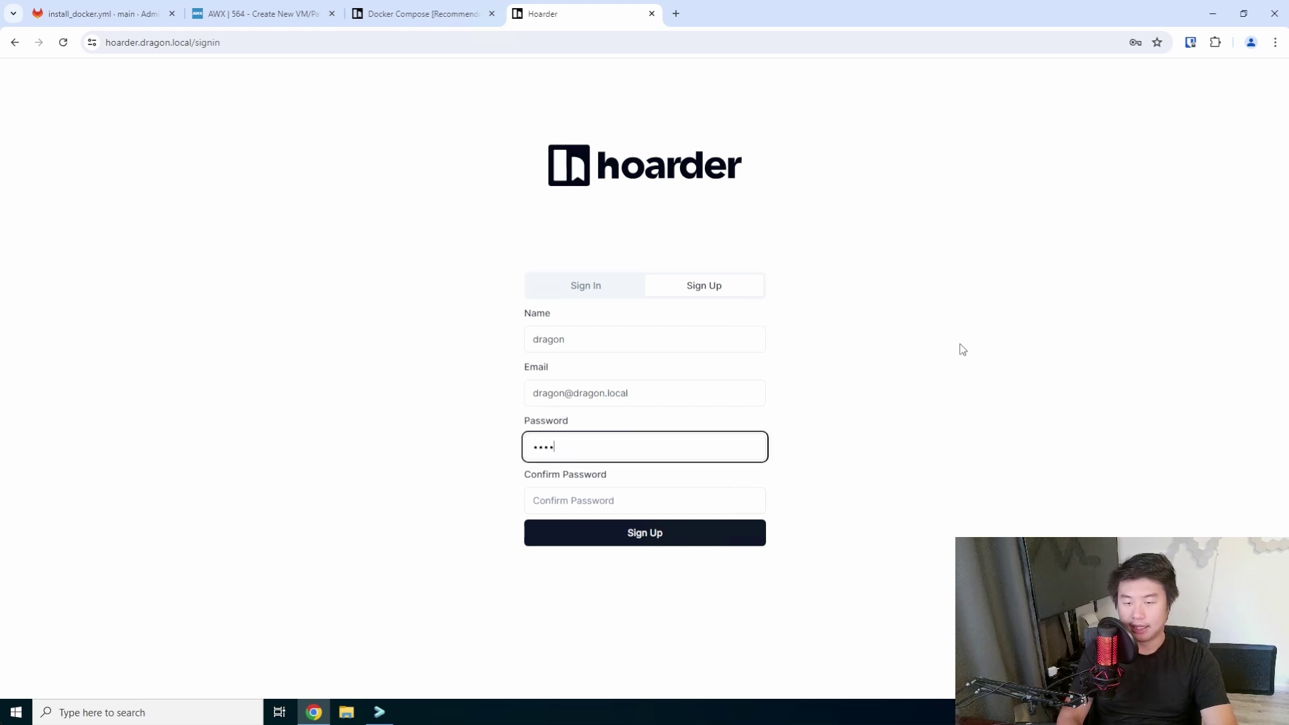
pyautogui.hotkey('ctrl', 'a')
pyautogui.press('BackSpace')
pyautogui.write('*************')
pyautogui.press('Tab')
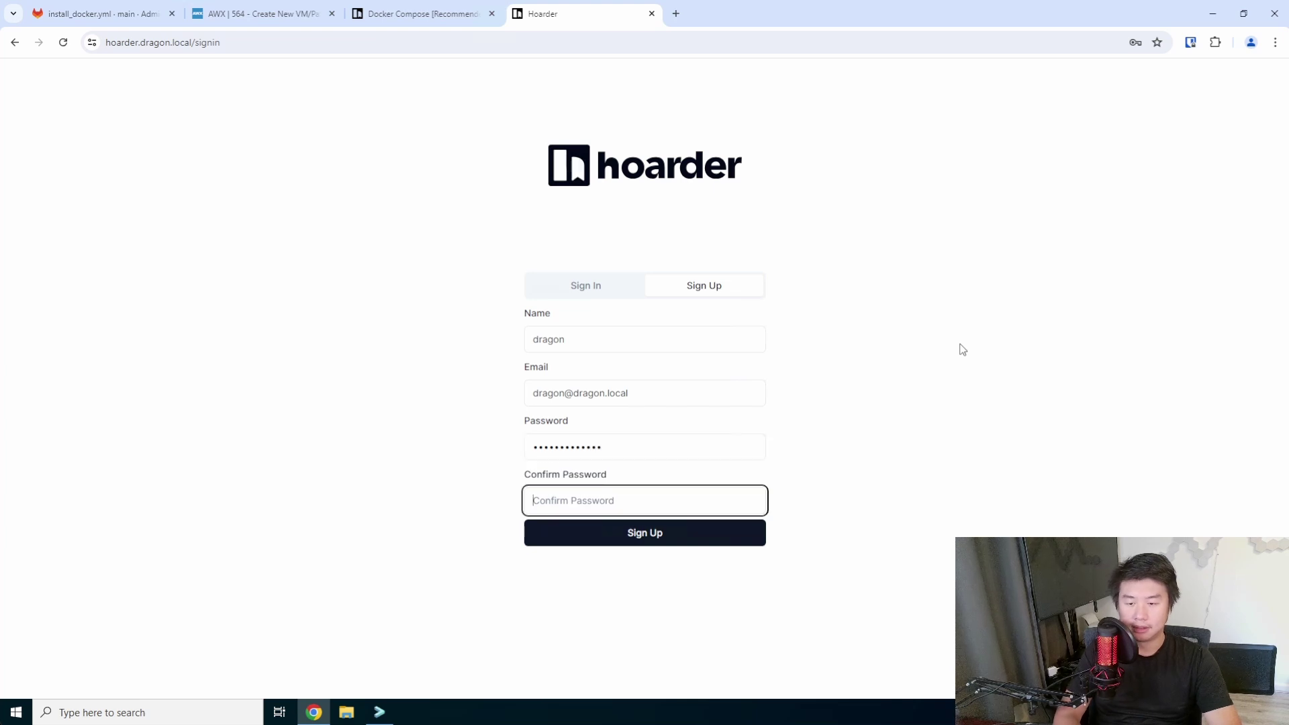
pyautogui.write('**')
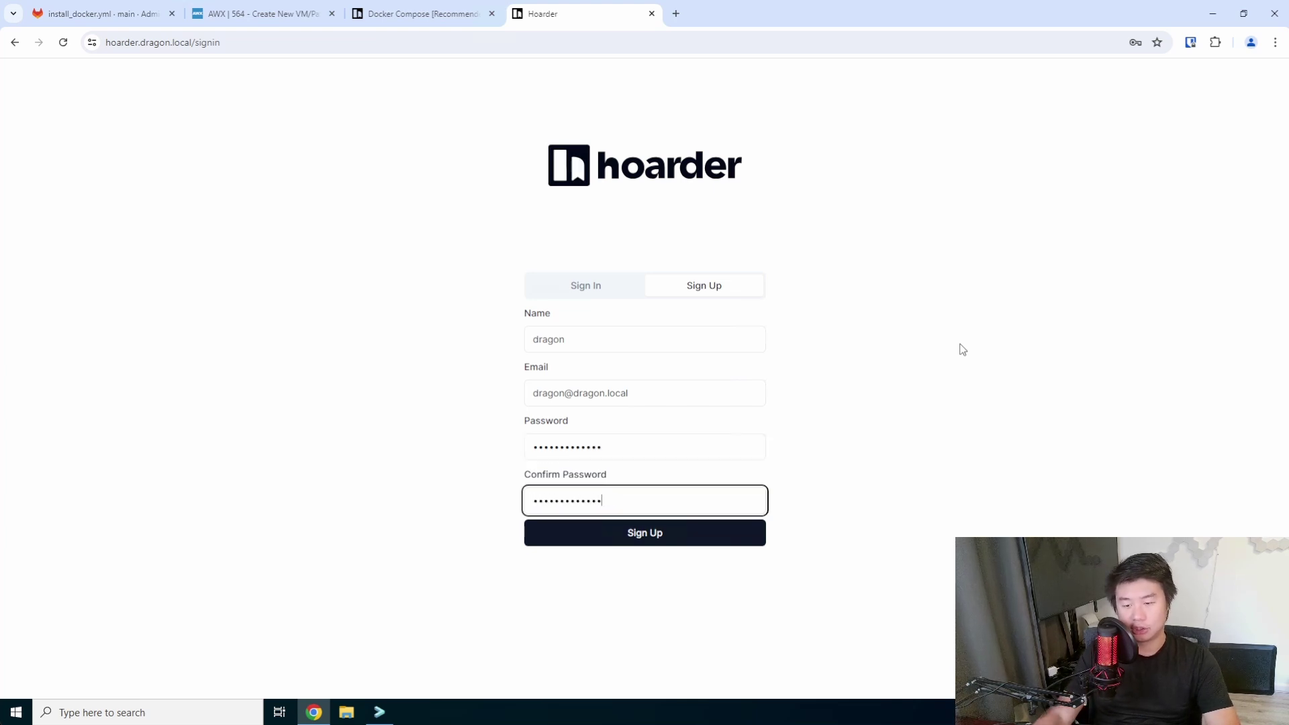
pyautogui.click(728, 534)
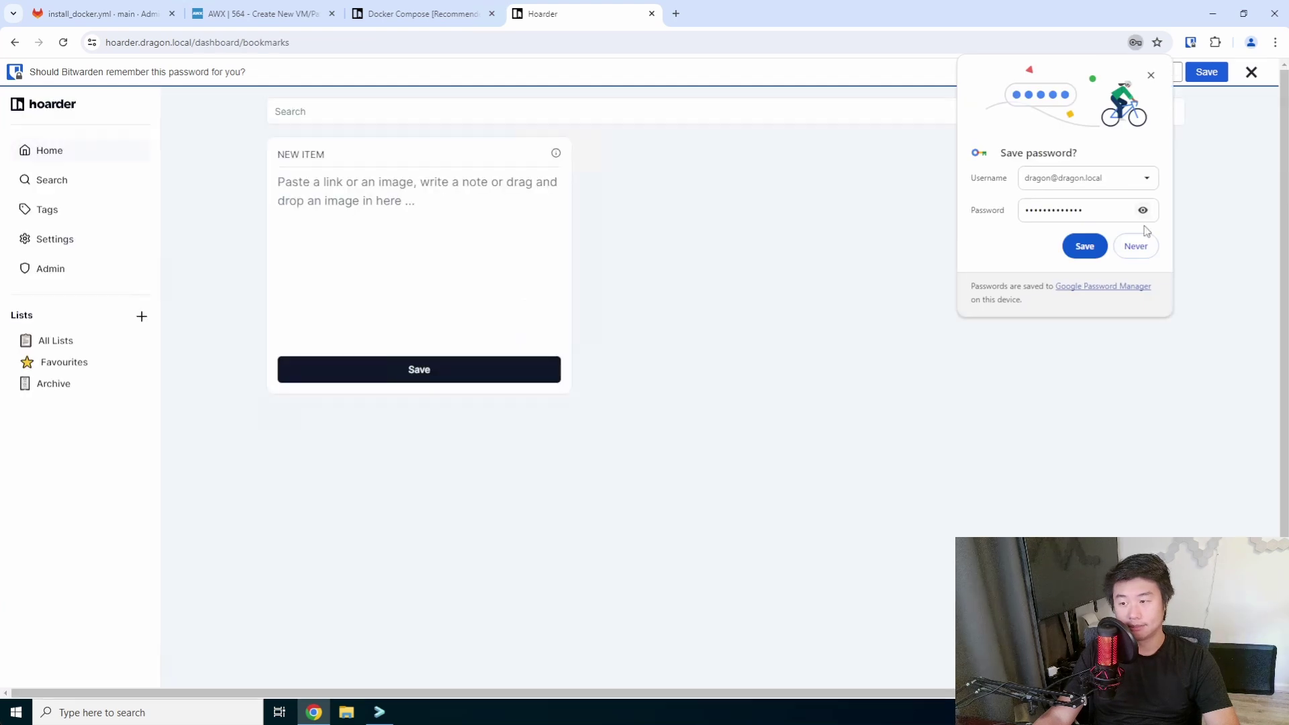
# Dismiss Chrome's and Bitwarden's save-password prompts and switch Hoarder to Dark Mode from the account menu.
pyautogui.click(1137, 245)
pyautogui.click(1250, 72)
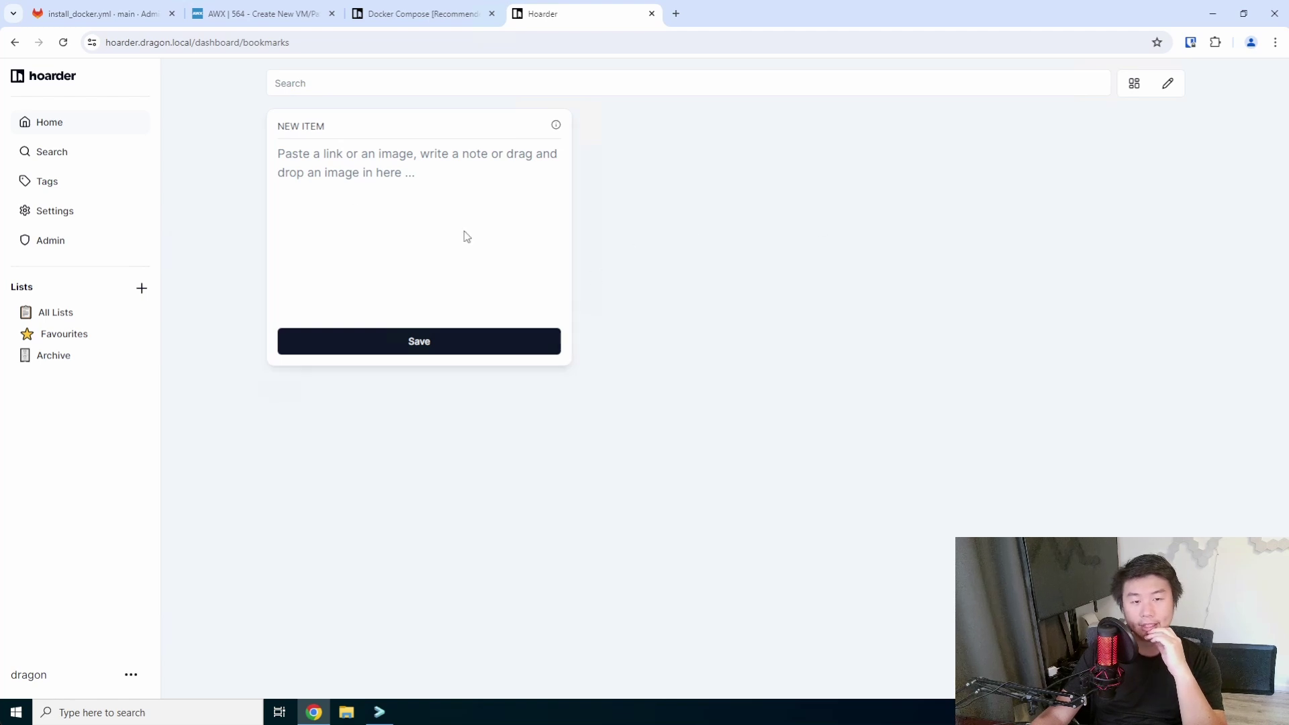
pyautogui.click(131, 675)
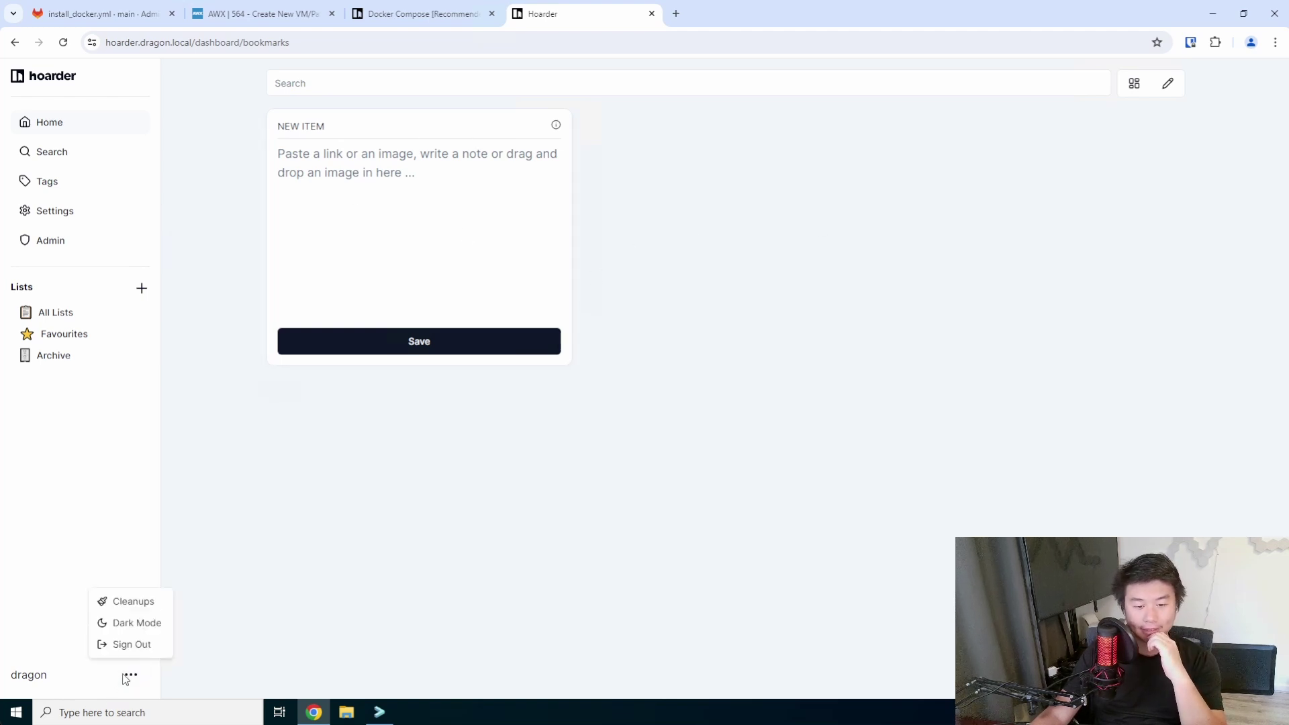
pyautogui.click(137, 623)
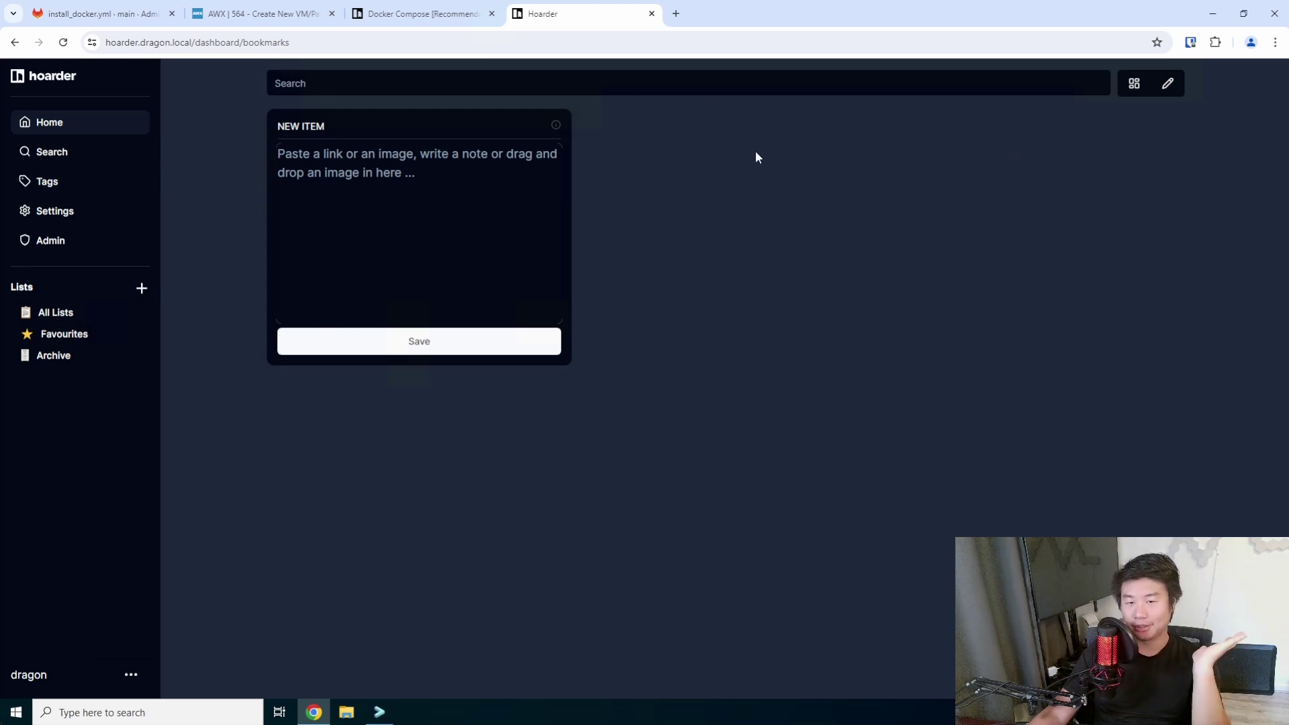
# Open YouTube in a new tab and search for sassdrew.
pyautogui.click(676, 13)
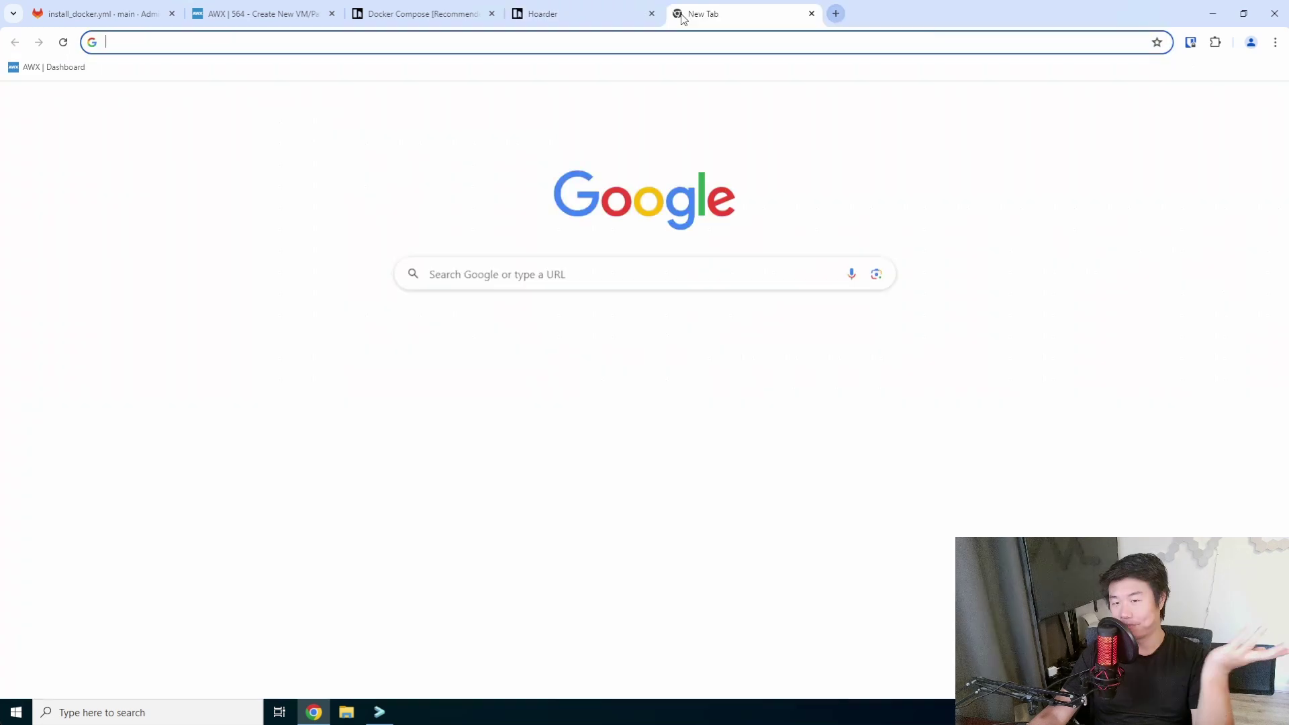
pyautogui.click(724, 38)
pyautogui.write('y')
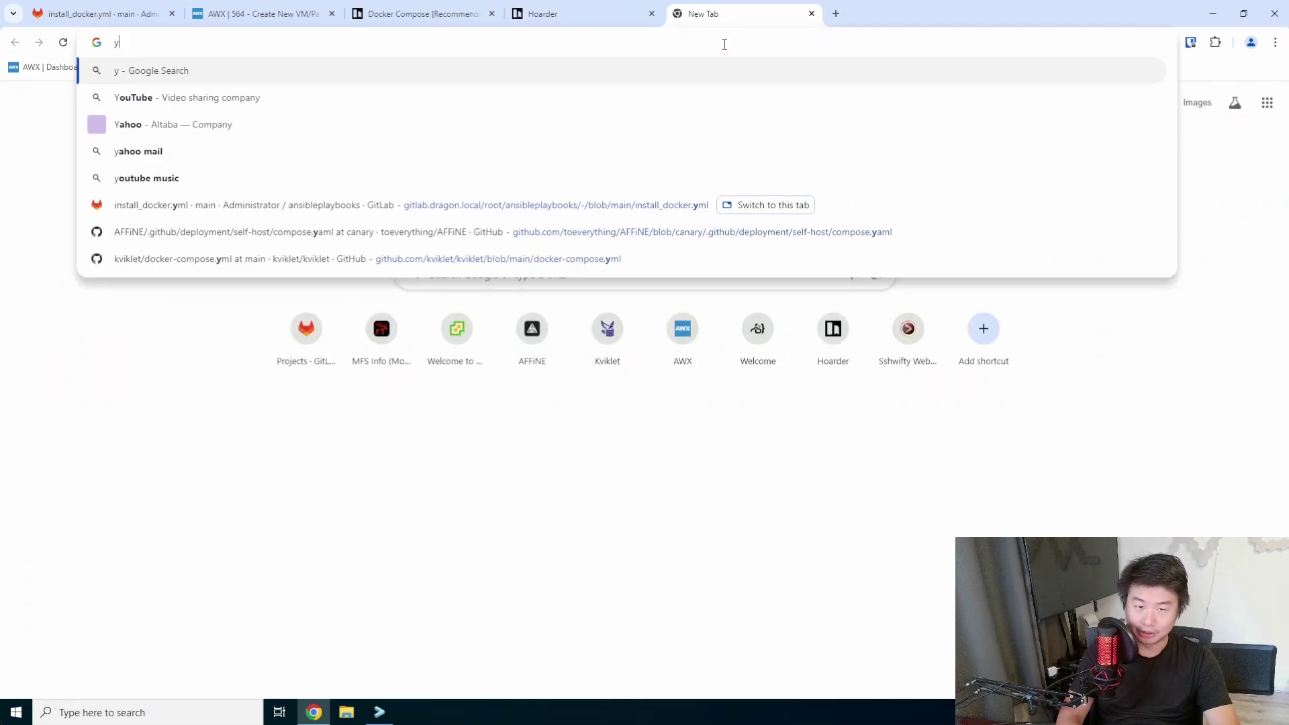
pyautogui.write('outube.co')
pyautogui.press('Return')
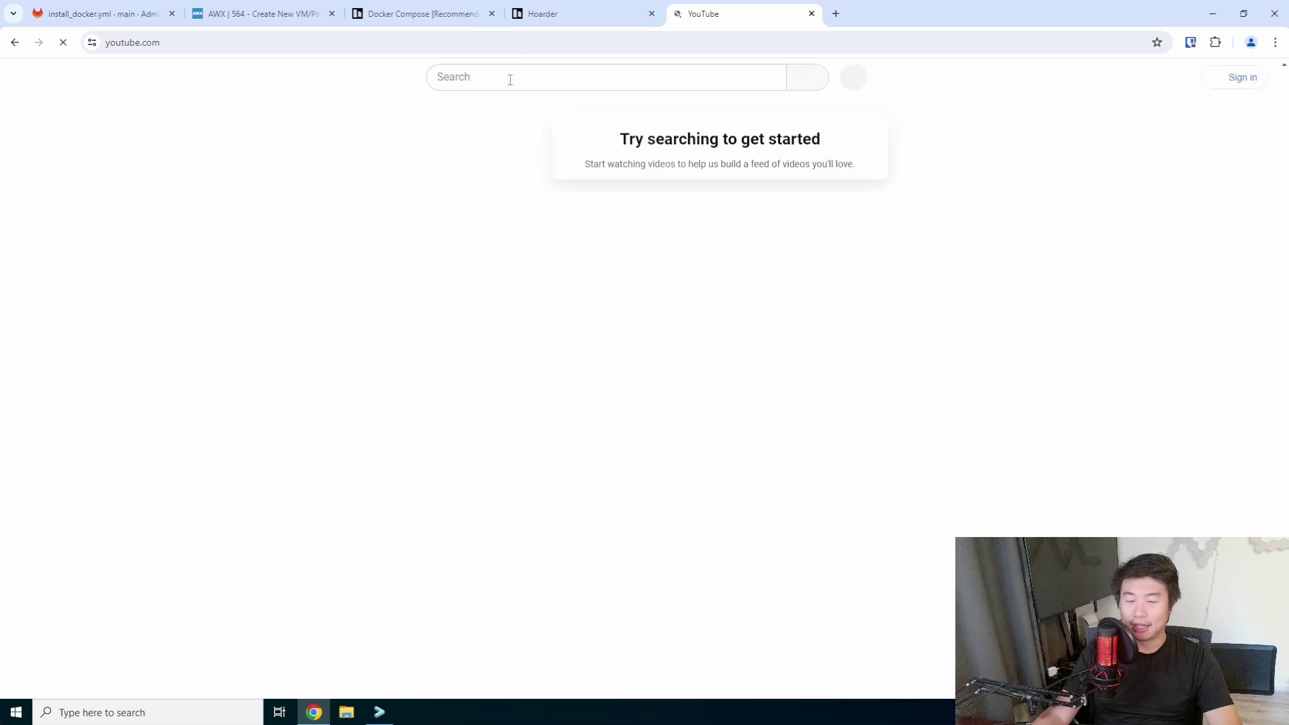
pyautogui.click(510, 78)
pyautogui.write('sassdrew')
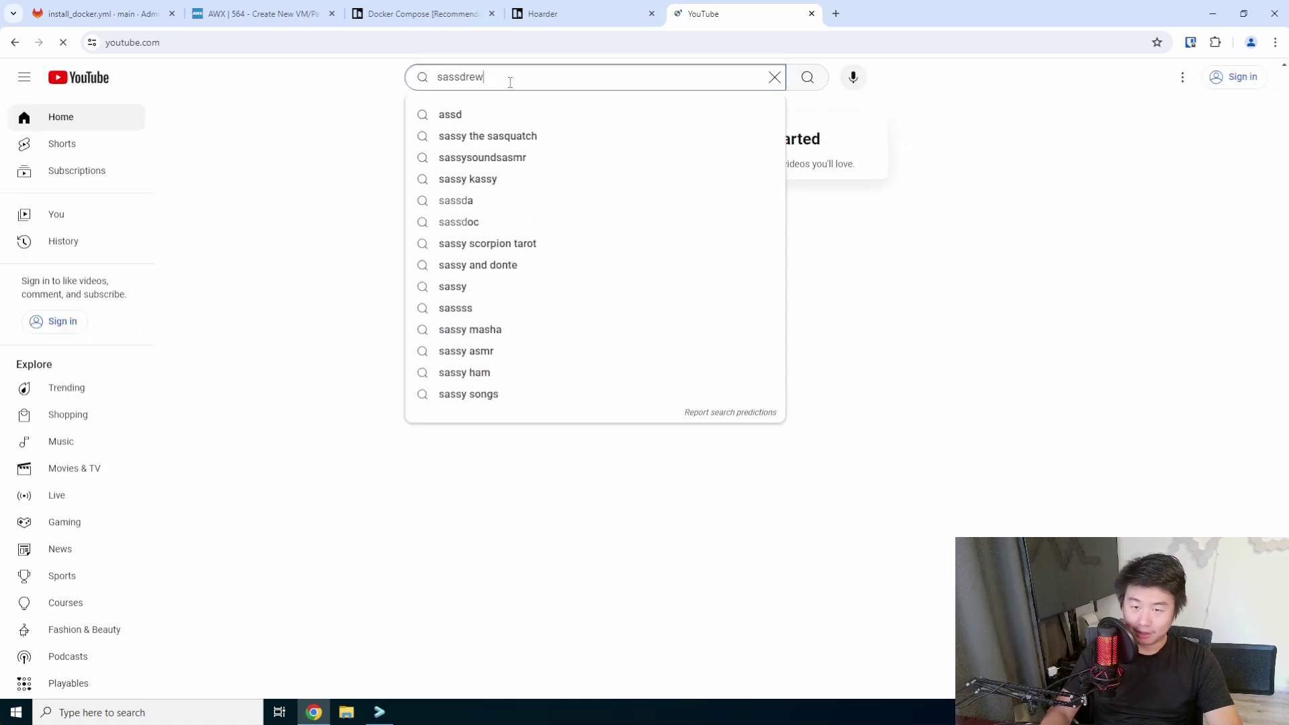
pyautogui.press('Return')
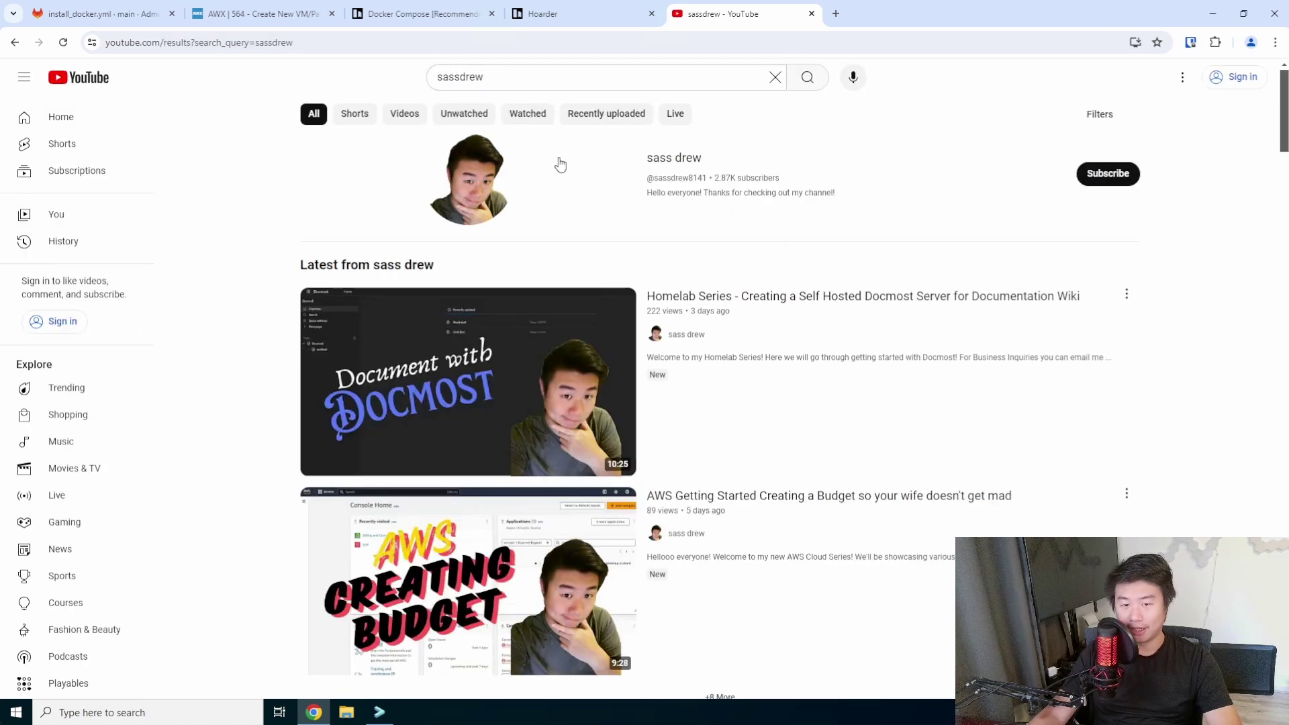
# Copy the sassdrew channel's address, show its Videos list, and return to Hoarder.
pyautogui.click(686, 172)
pyautogui.hotkey('ctrl', 'l')
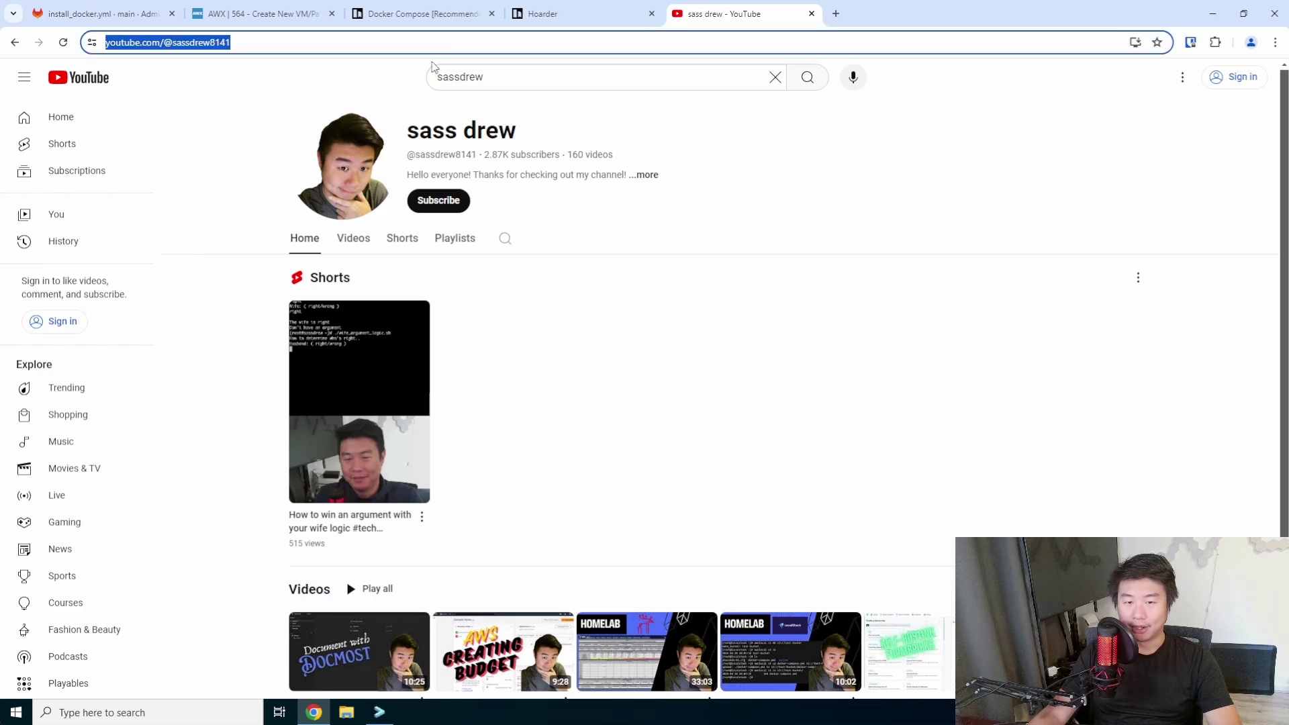
pyautogui.click(353, 237)
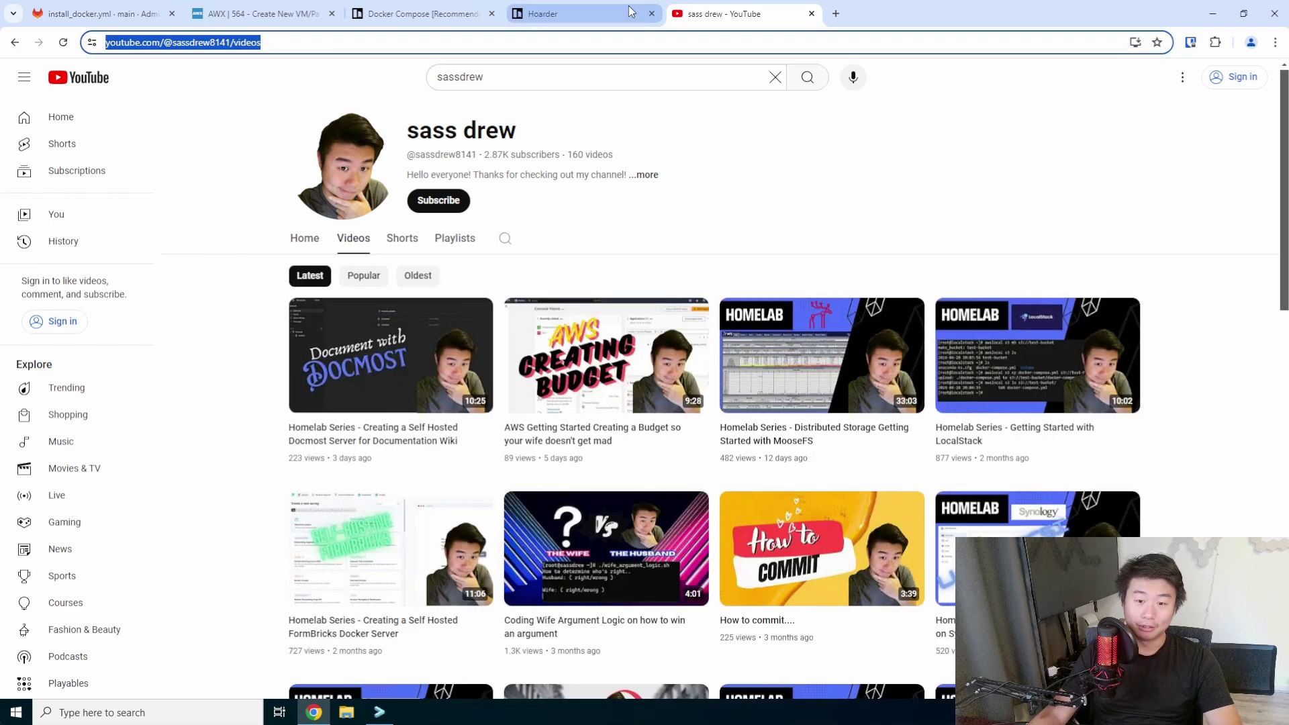
pyautogui.click(594, 13)
# Paste the YouTube channel URL into New Item, save it, and open the bookmark's full preview.
pyautogui.click(424, 184)
pyautogui.write('https://www.youtube.com/@sassdrew8141/videos')
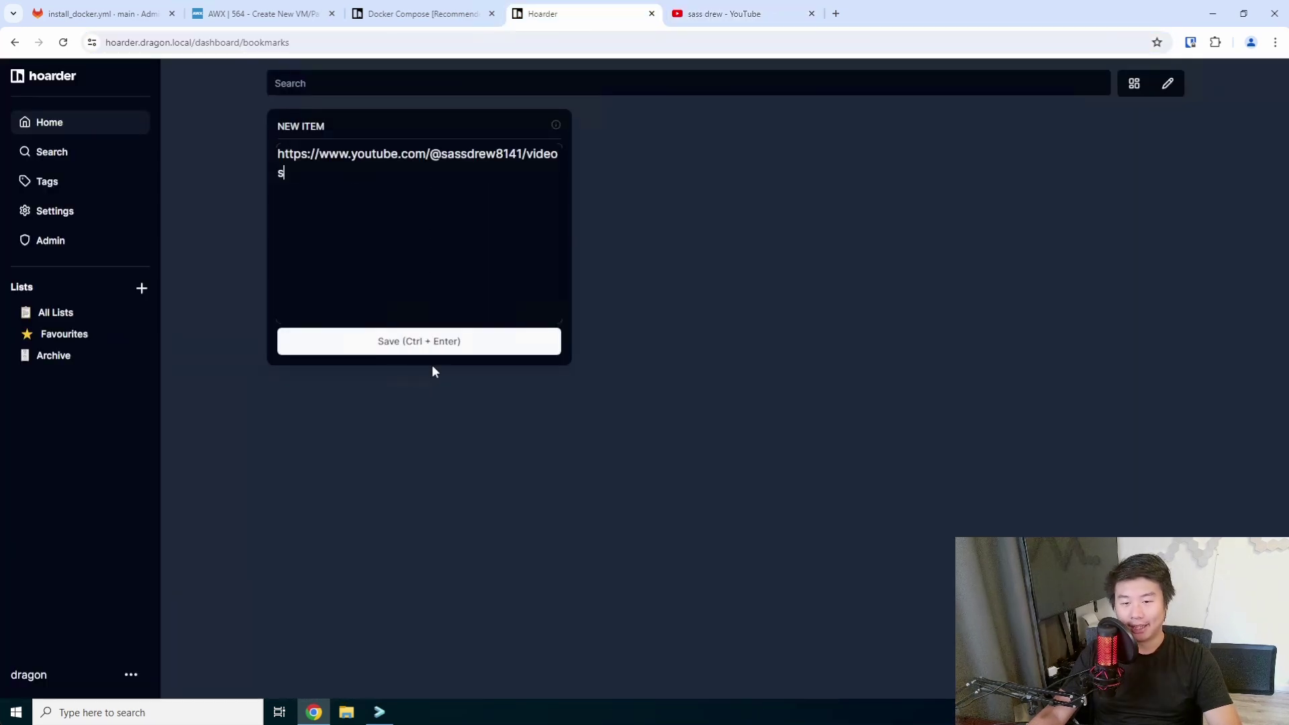
pyautogui.click(439, 345)
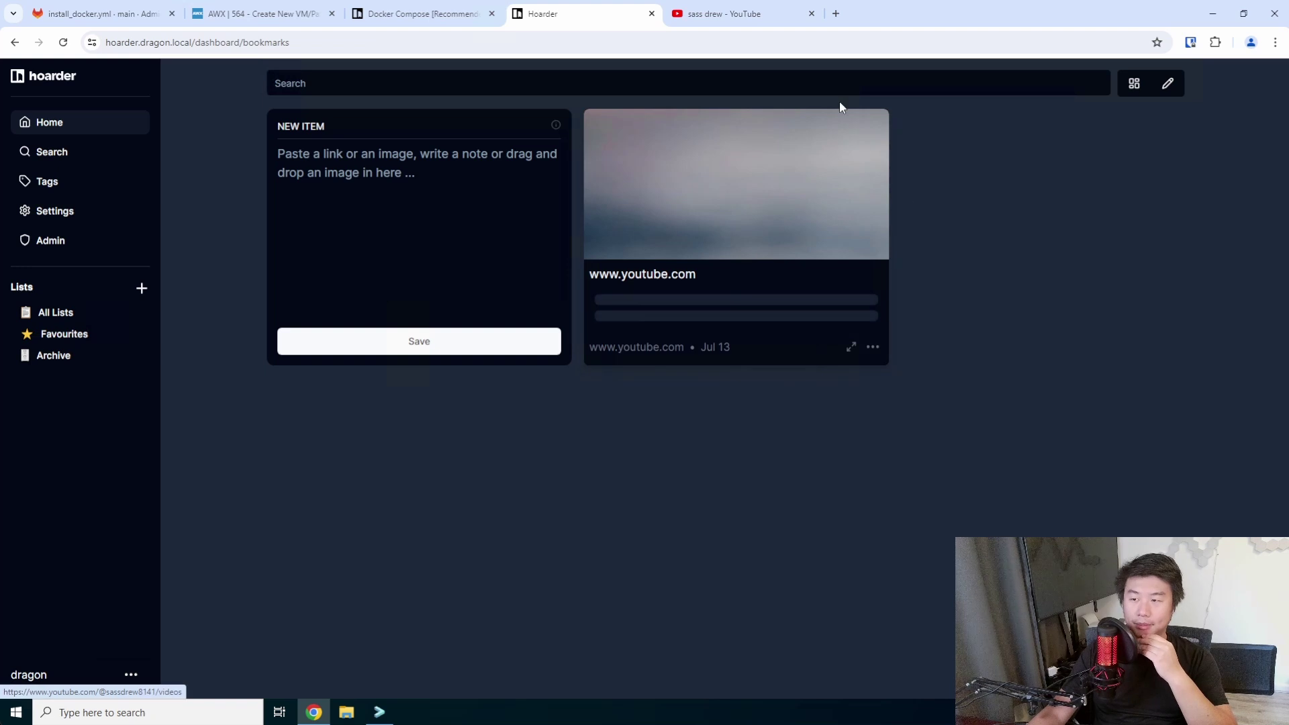
pyautogui.click(850, 346)
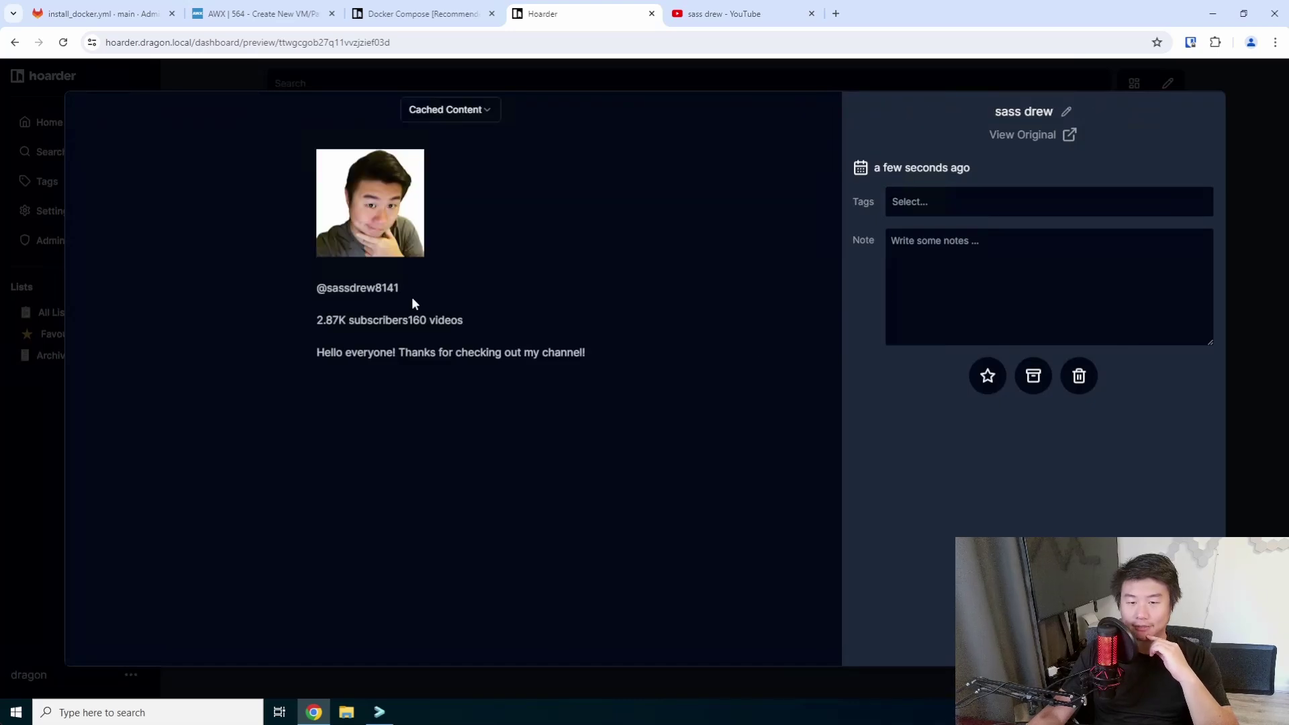
# Check the bookmark's empty Tags options and Note field, leaving both unchanged.
pyautogui.click(1065, 199)
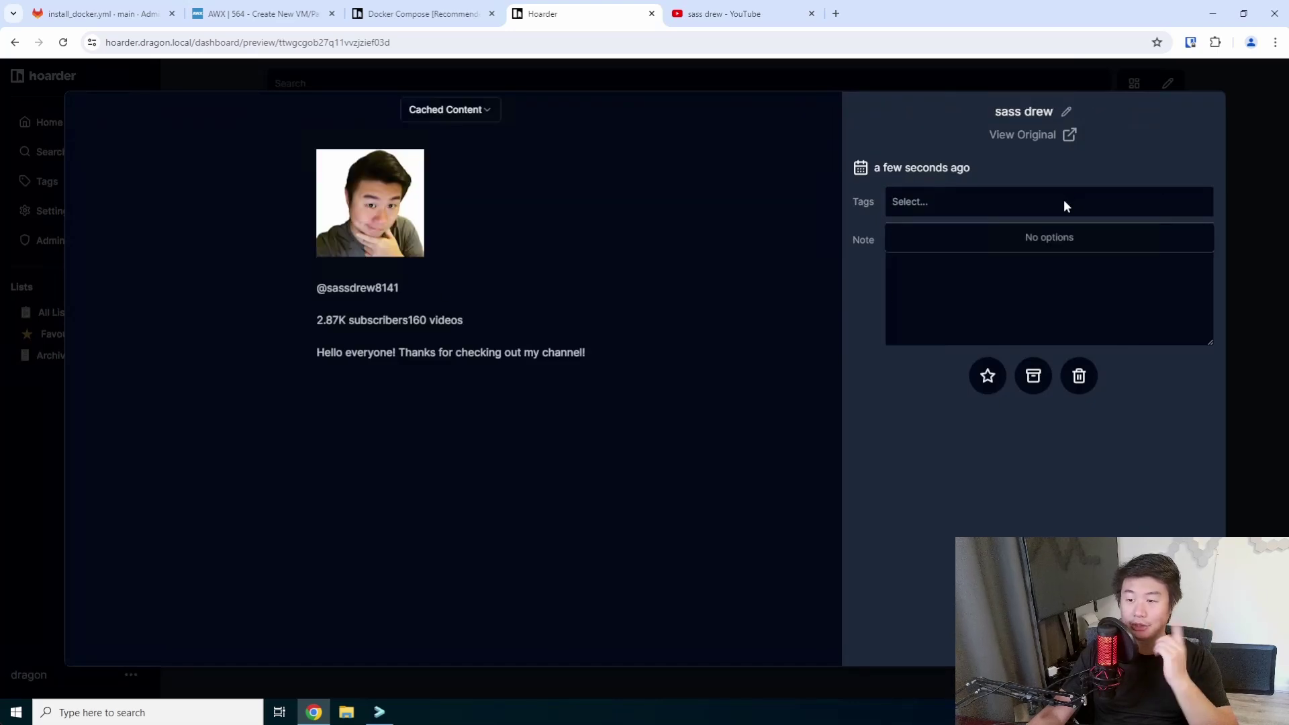
pyautogui.click(1063, 199)
pyautogui.click(968, 261)
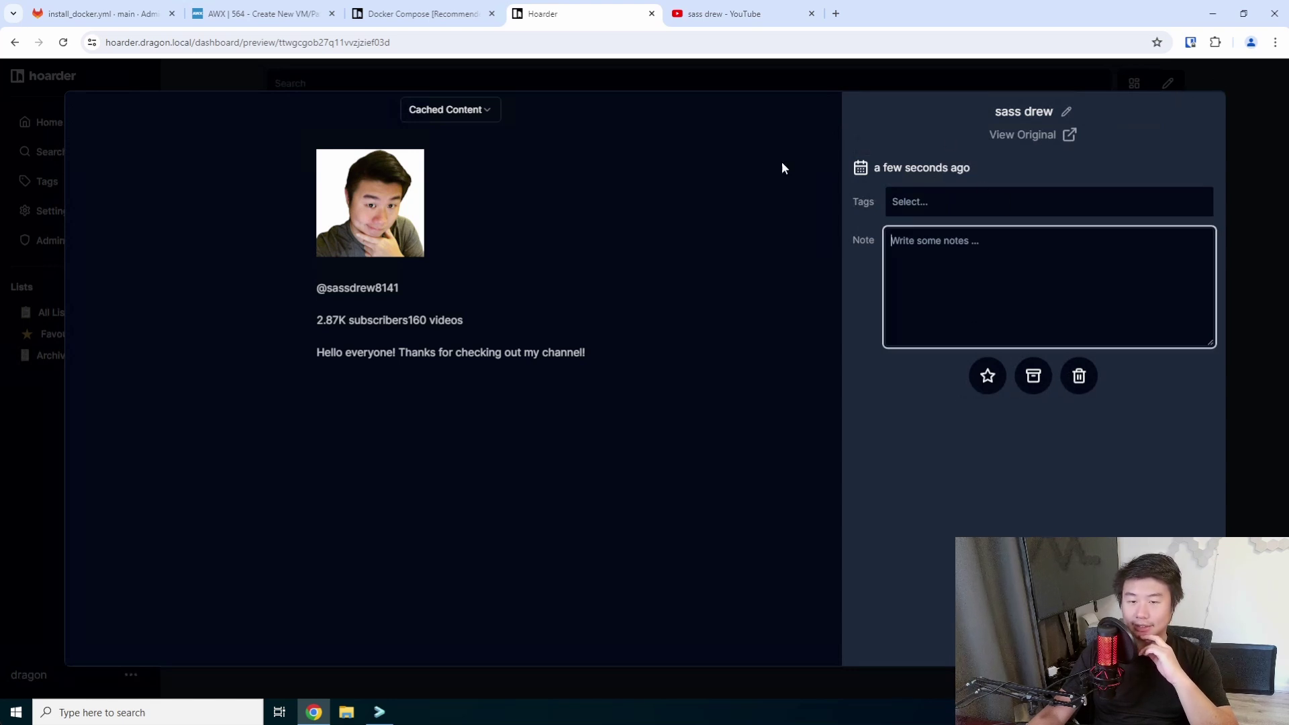
pyautogui.click(701, 263)
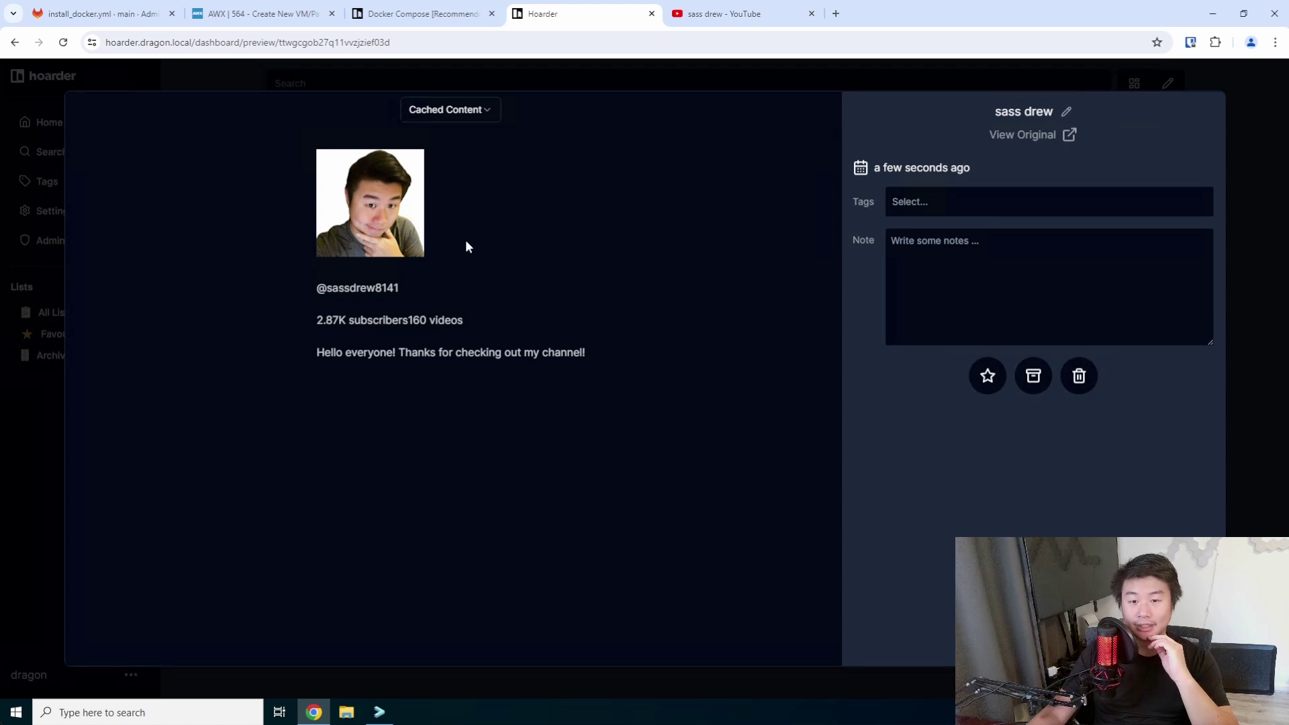
# Highlight and review the cached profile text: channel handle, subscriber and video counts, welcome message.
pyautogui.moveTo(586, 353); pyautogui.dragTo(143, 298)
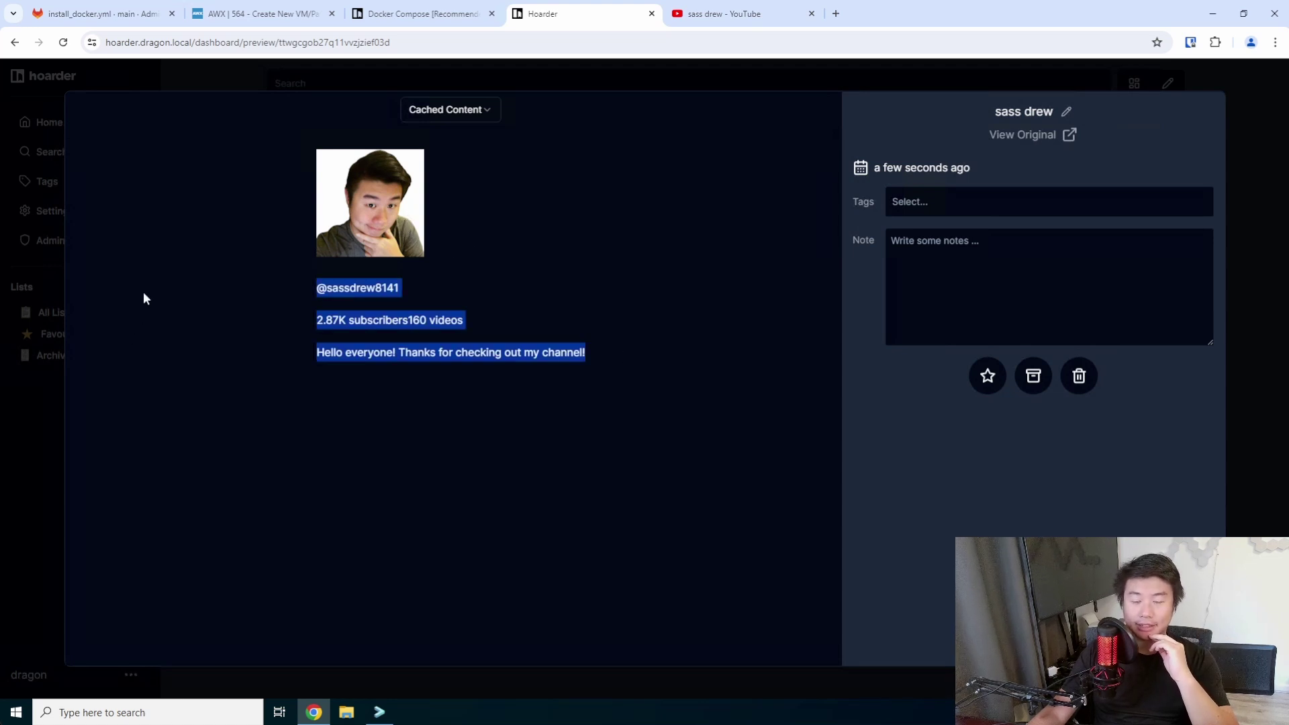
pyautogui.moveTo(405, 286); pyautogui.dragTo(286, 285)
pyautogui.moveTo(495, 322); pyautogui.dragTo(167, 322)
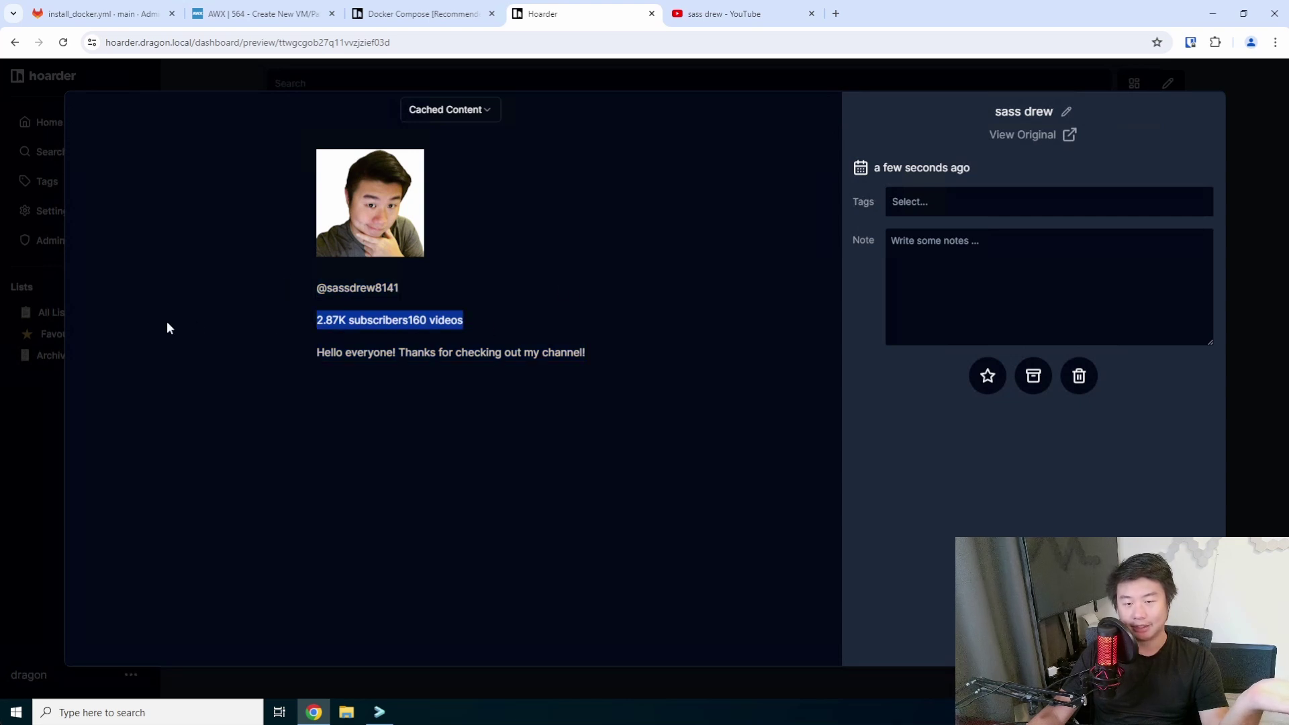
pyautogui.click(593, 363)
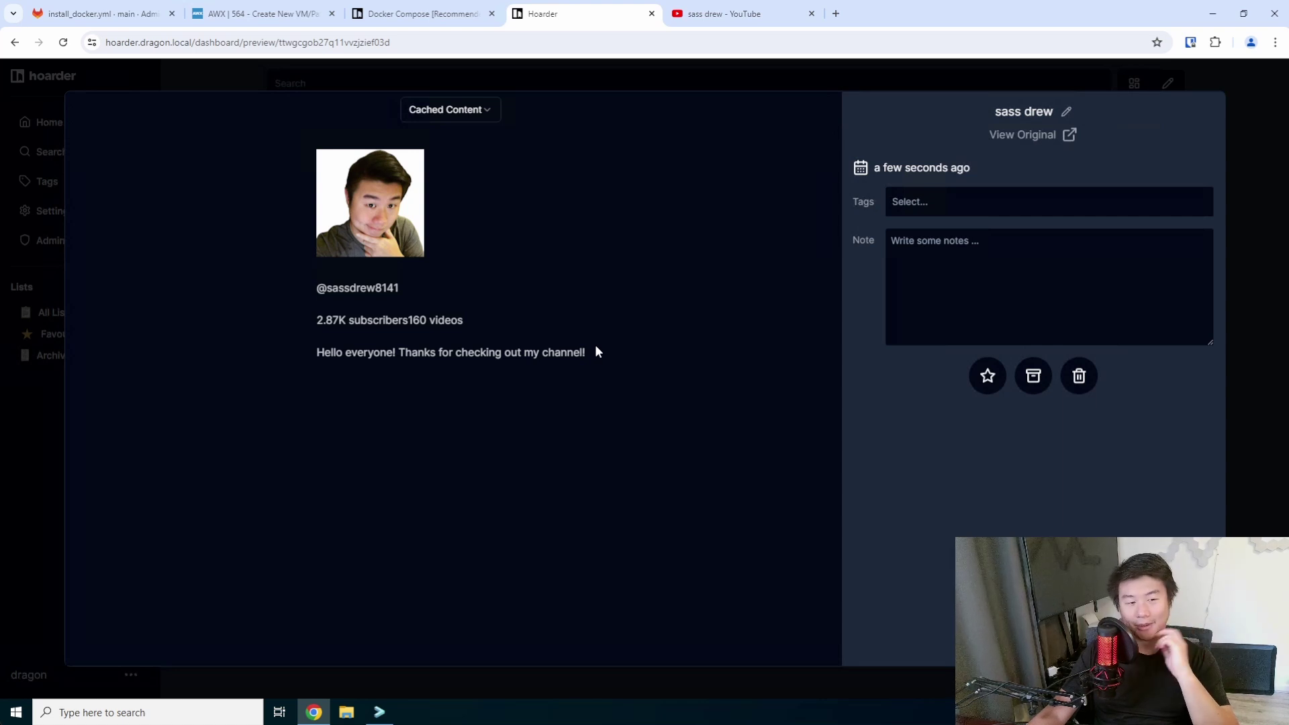
pyautogui.moveTo(596, 345); pyautogui.dragTo(167, 314)
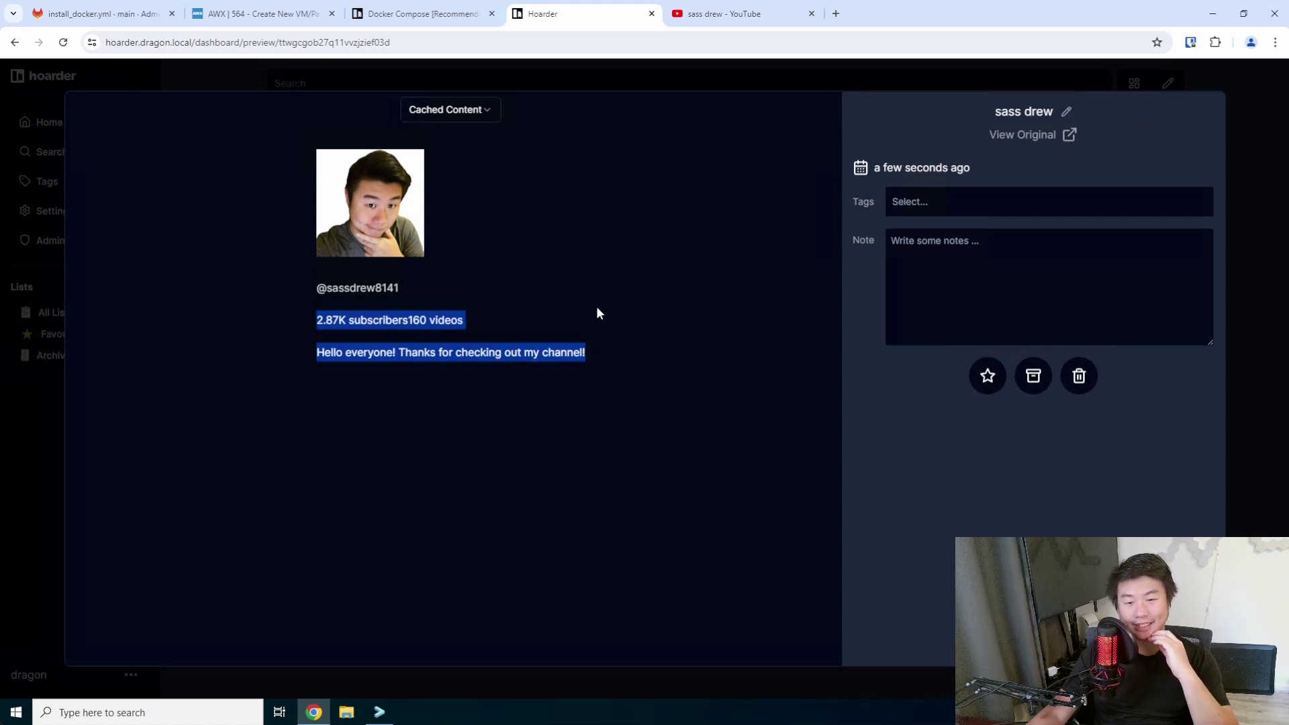
pyautogui.click(523, 315)
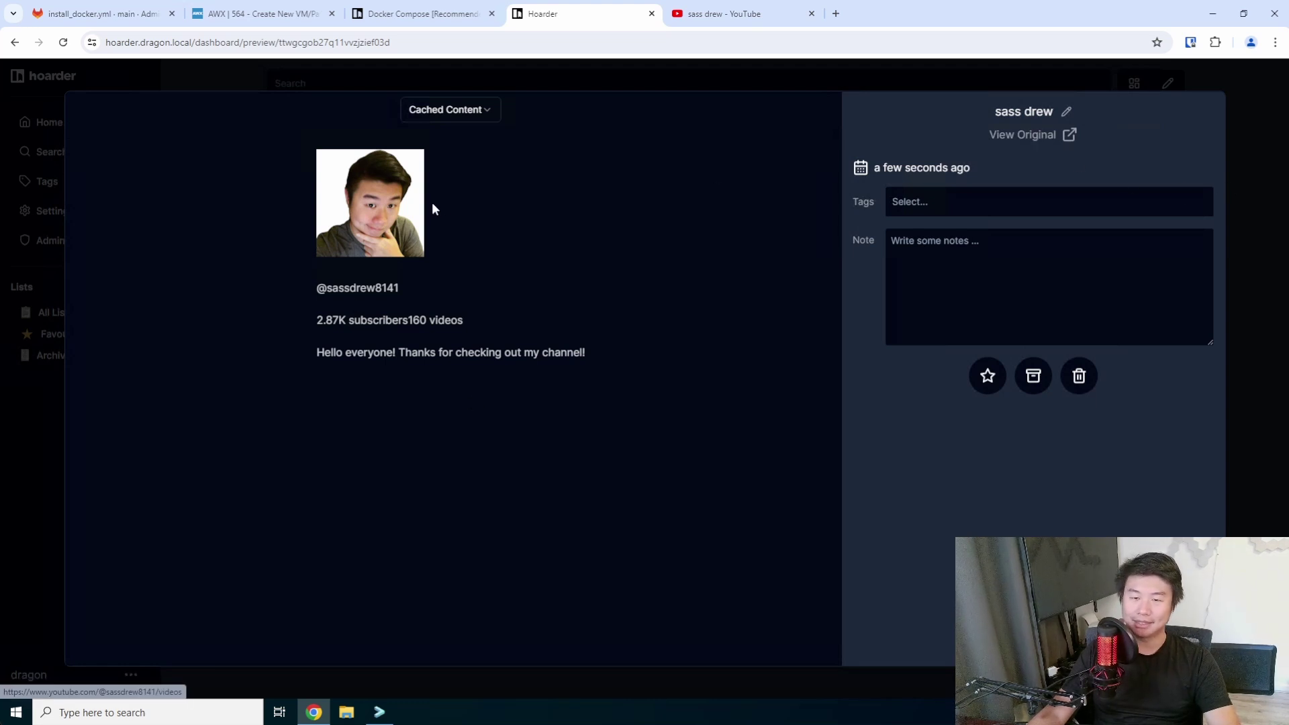
pyautogui.moveTo(594, 355); pyautogui.dragTo(350, 263)
pyautogui.click(350, 263)
# Set the Cached Content view to Screenshot and close the bookmark preview.
pyautogui.click(483, 109)
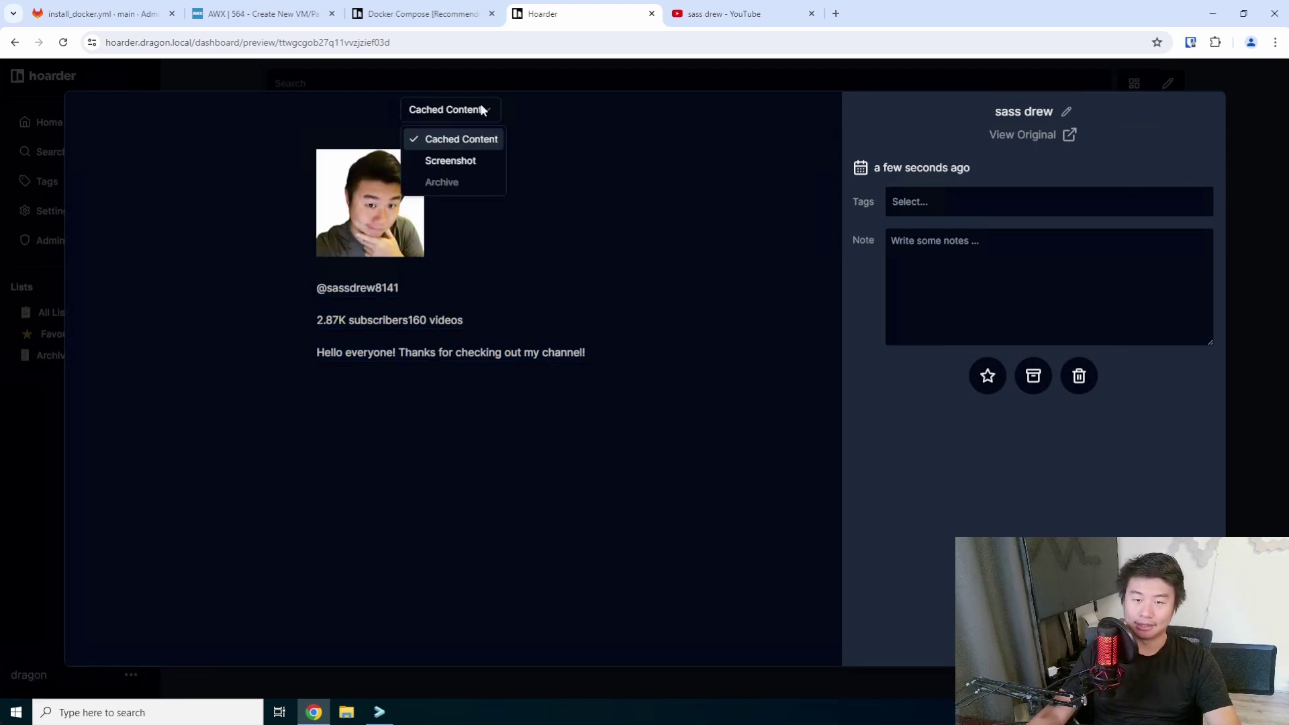
pyautogui.click(472, 159)
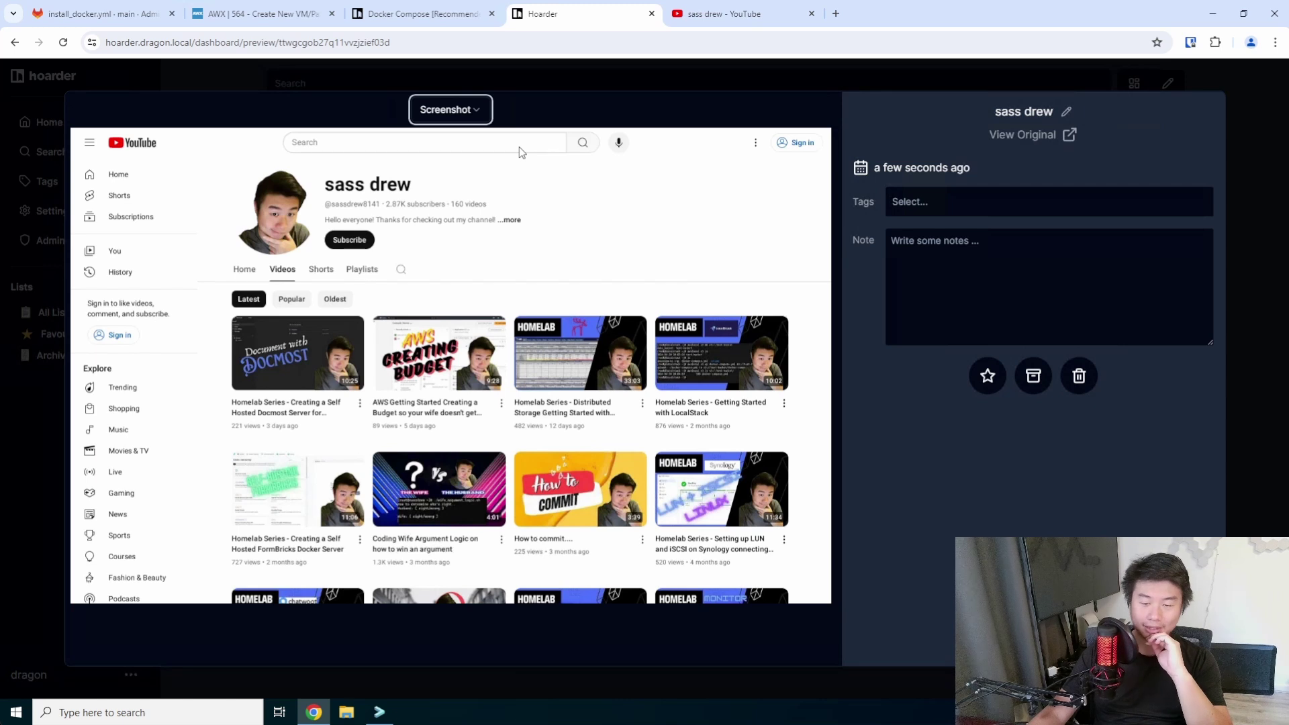
pyautogui.click(474, 110)
pyautogui.press('Escape')
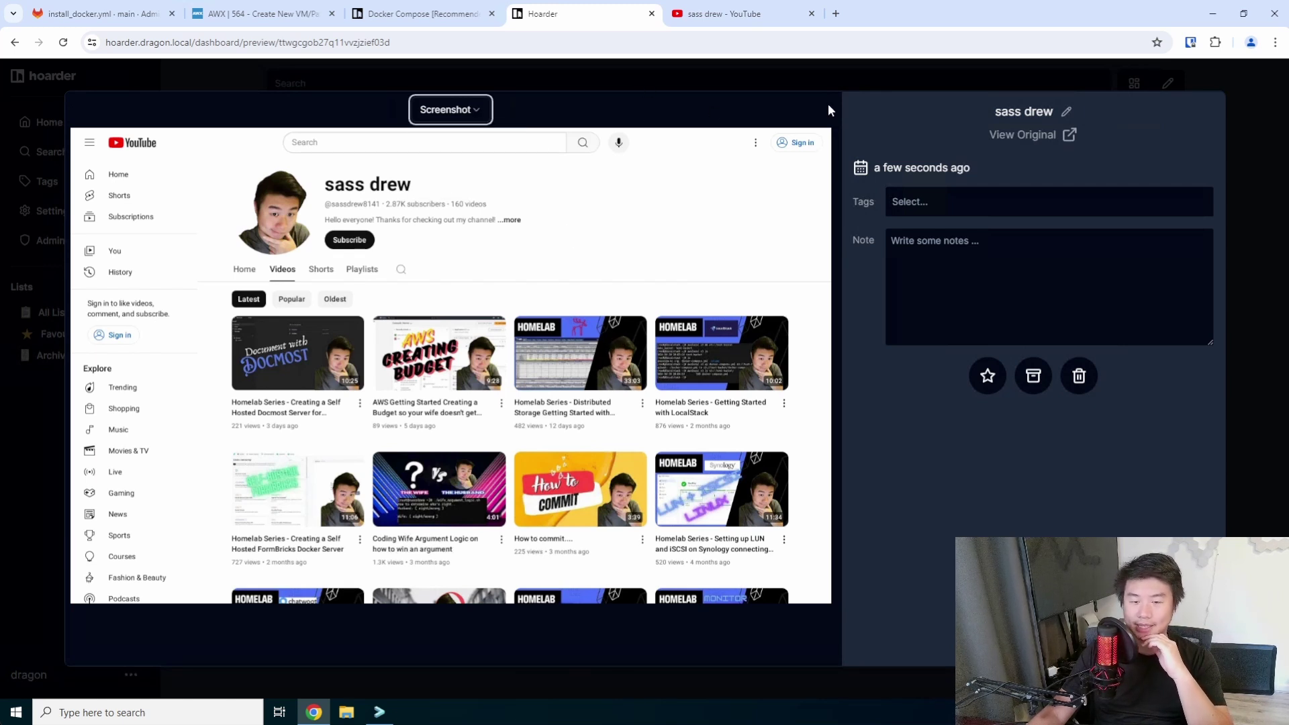
pyautogui.click(1267, 141)
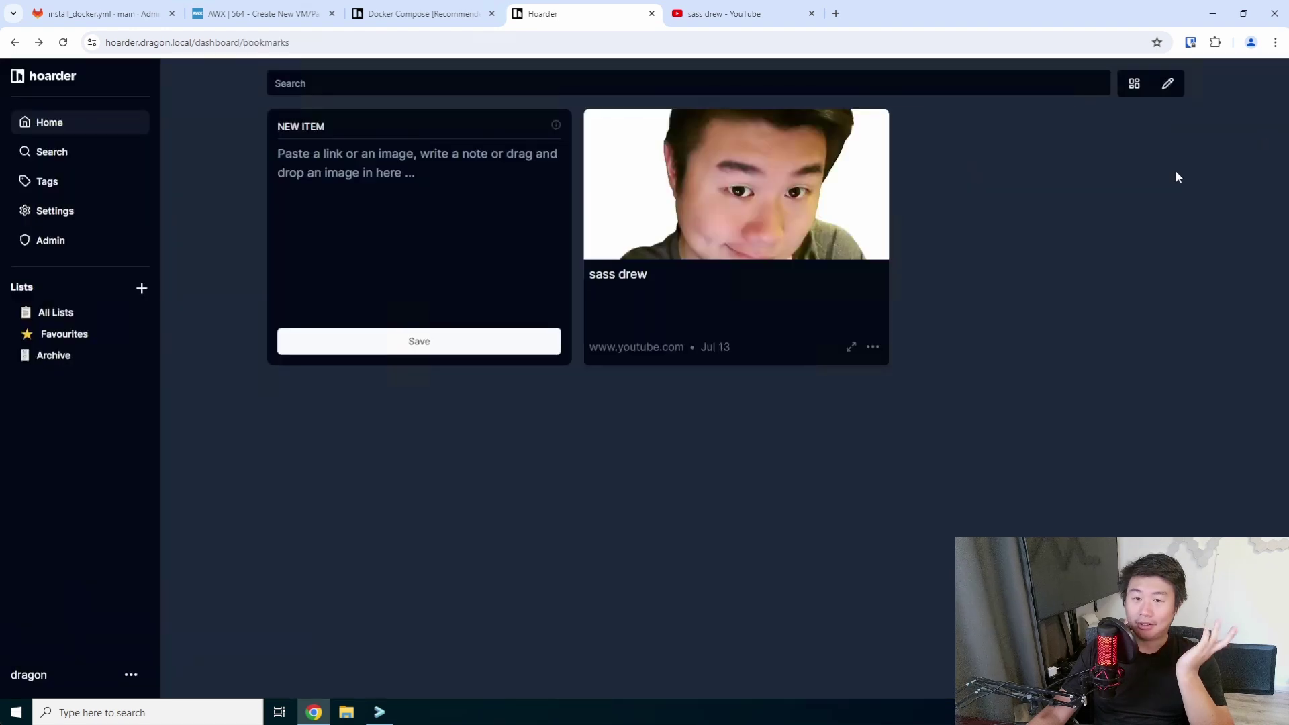
# Search the bookmarks for 'youtube', then clear the search and return to Home.
pyautogui.click(750, 82)
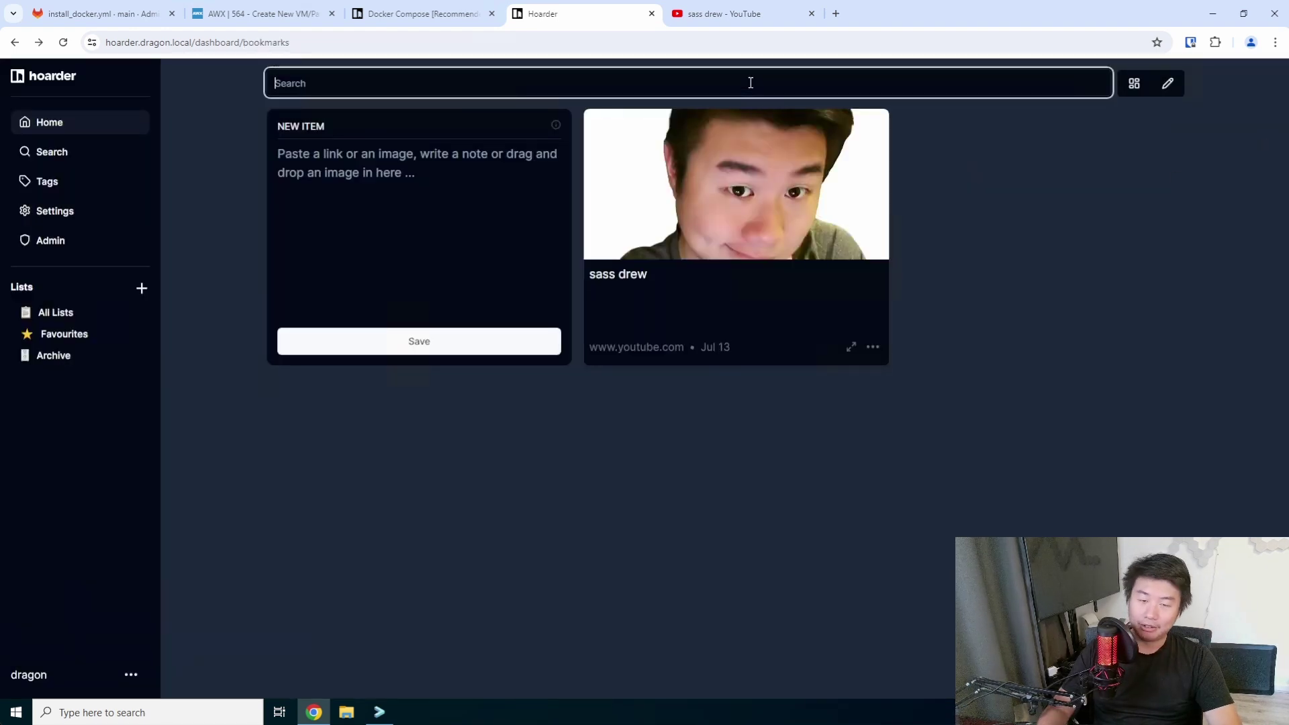
pyautogui.write('youtube')
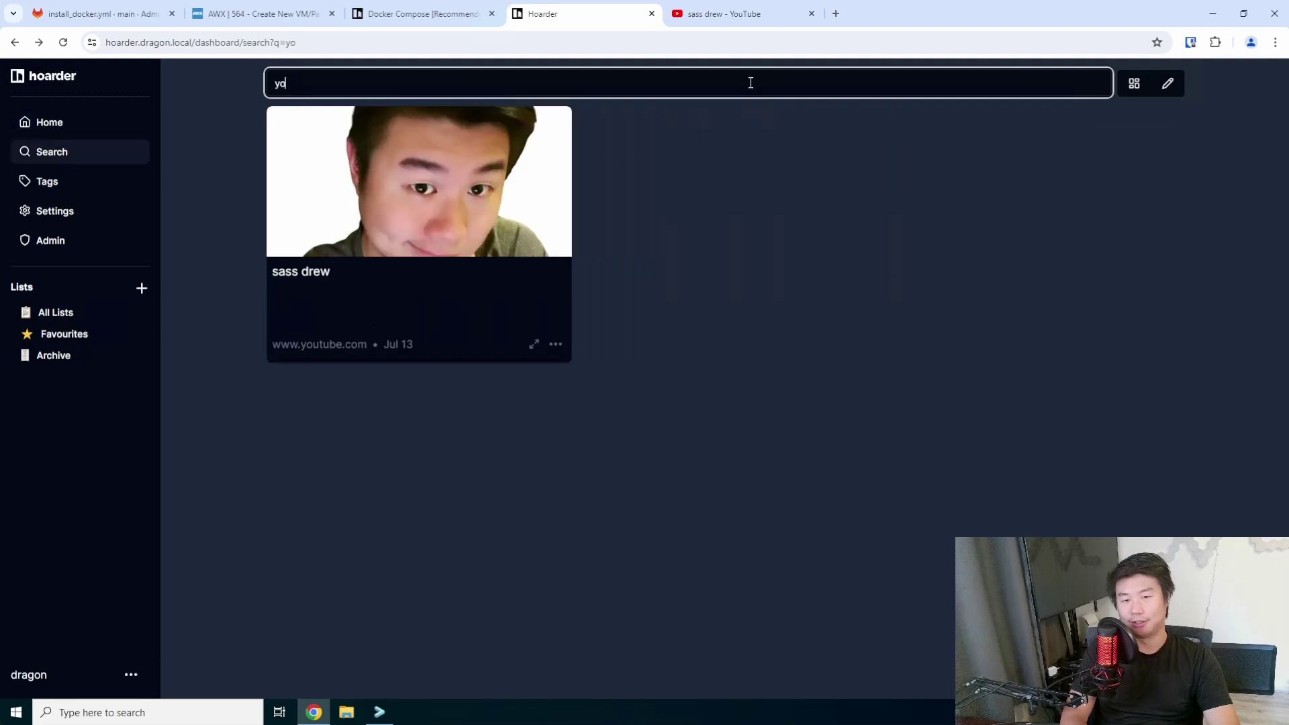
pyautogui.press('BackSpace')
pyautogui.press('BackSpace')
pyautogui.press('BackSpace')
pyautogui.press('BackSpace')
pyautogui.press('BackSpace')
pyautogui.press('BackSpace')
pyautogui.press('BackSpace')
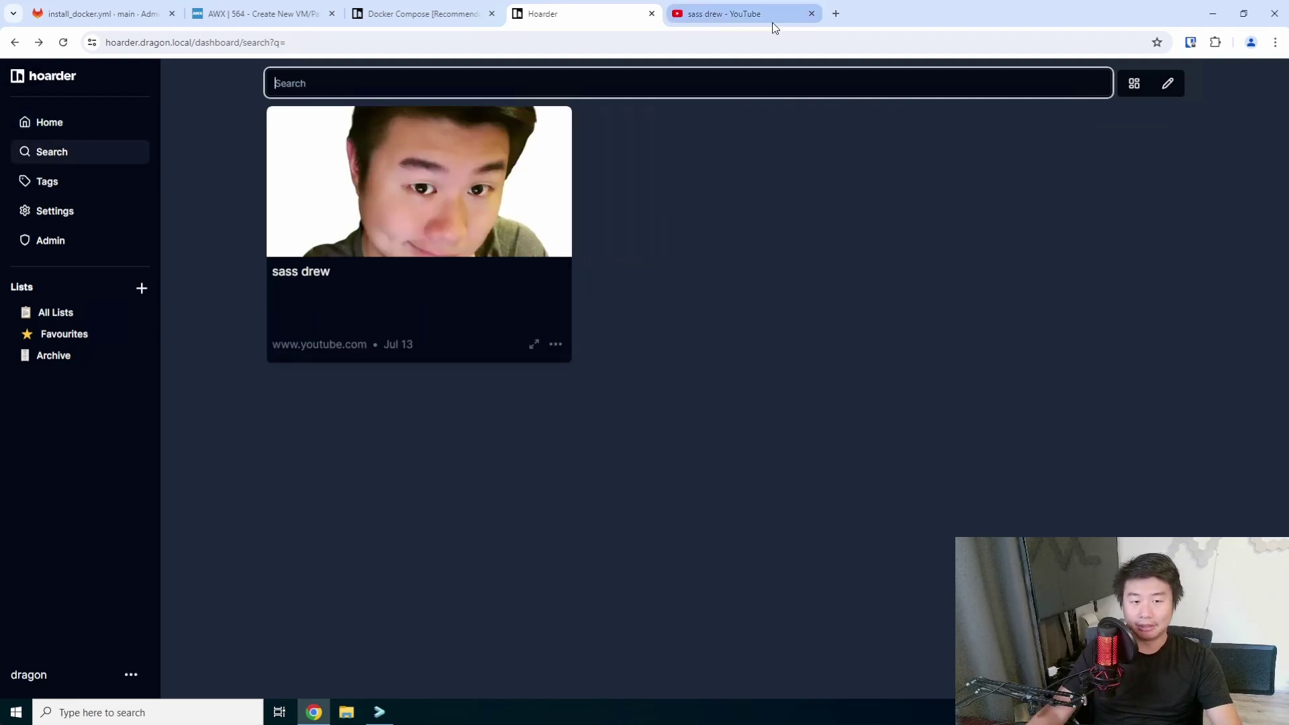
pyautogui.click(26, 125)
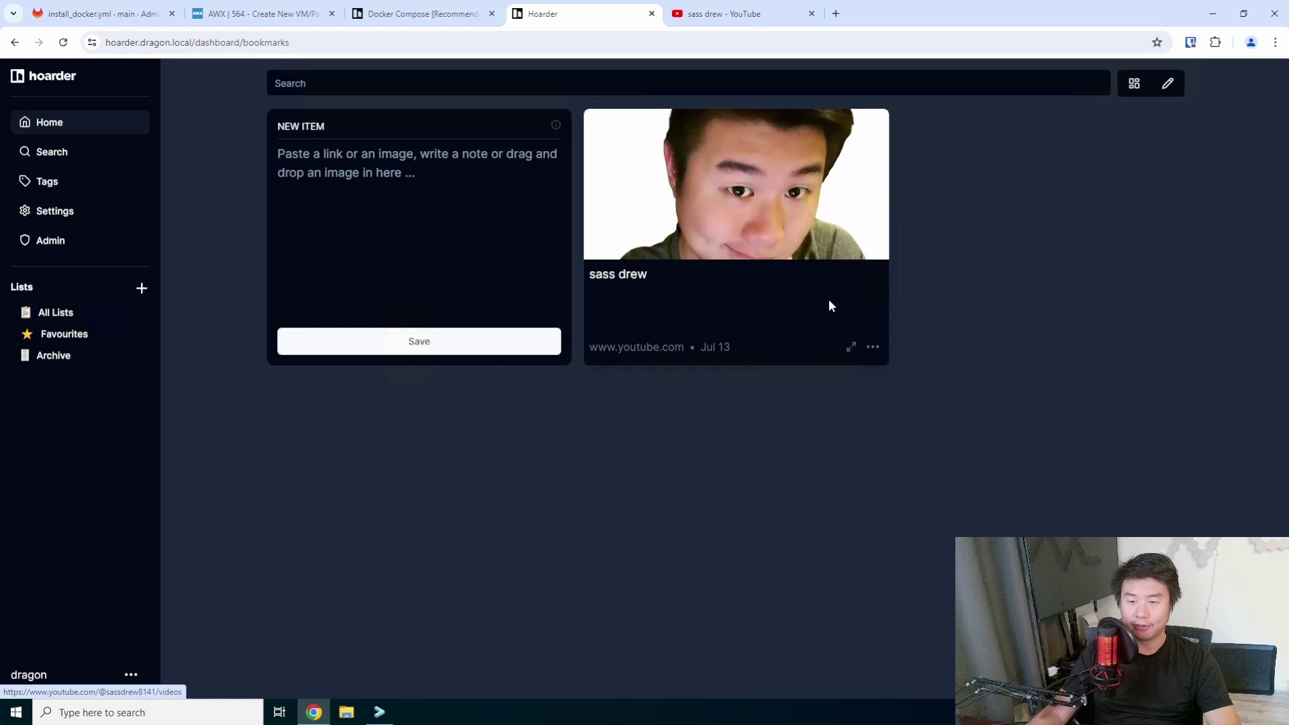
# Change the dashboard layout from grid to List and focus the New Item box.
pyautogui.click(1133, 84)
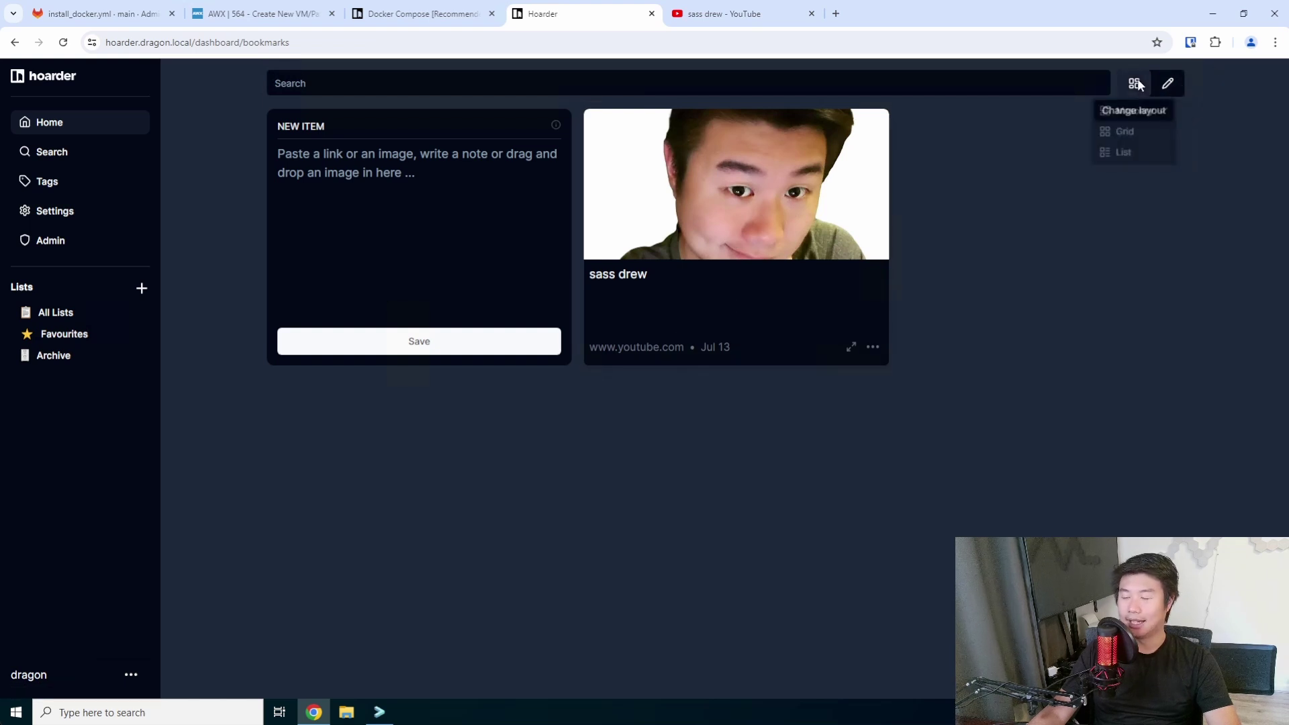
pyautogui.click(1122, 134)
pyautogui.click(1131, 85)
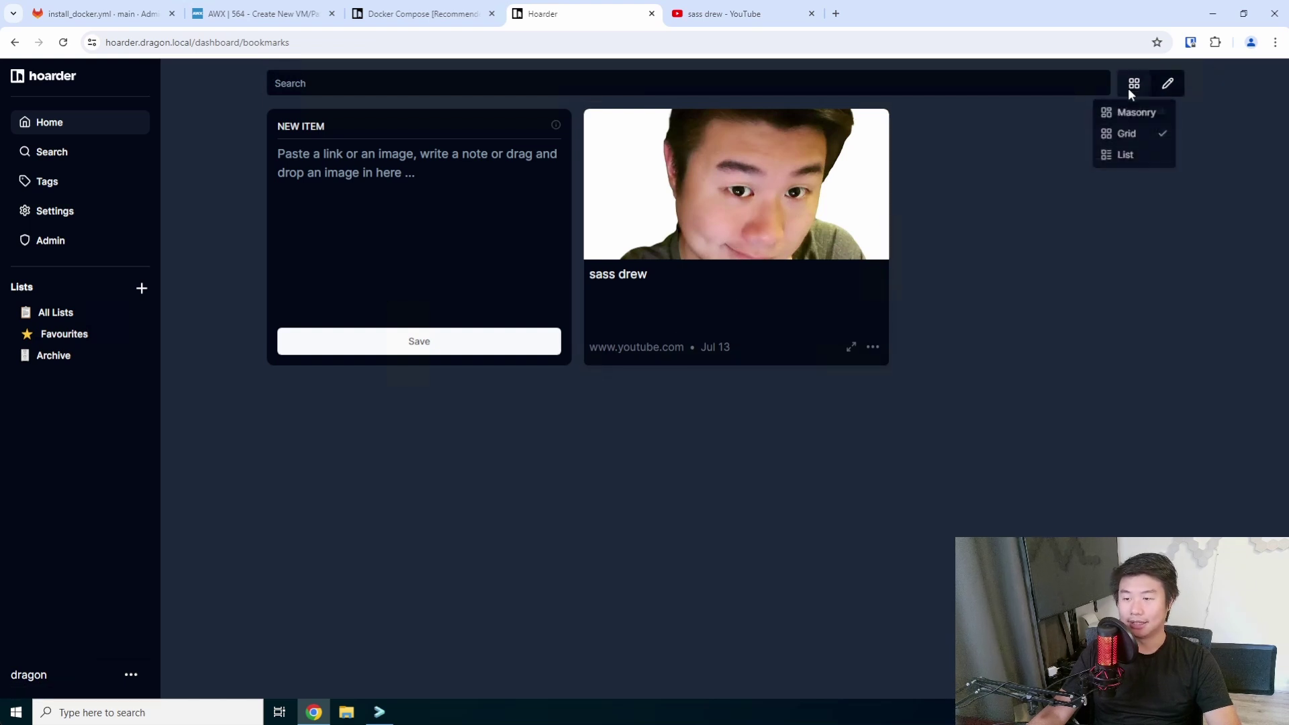
pyautogui.click(1125, 158)
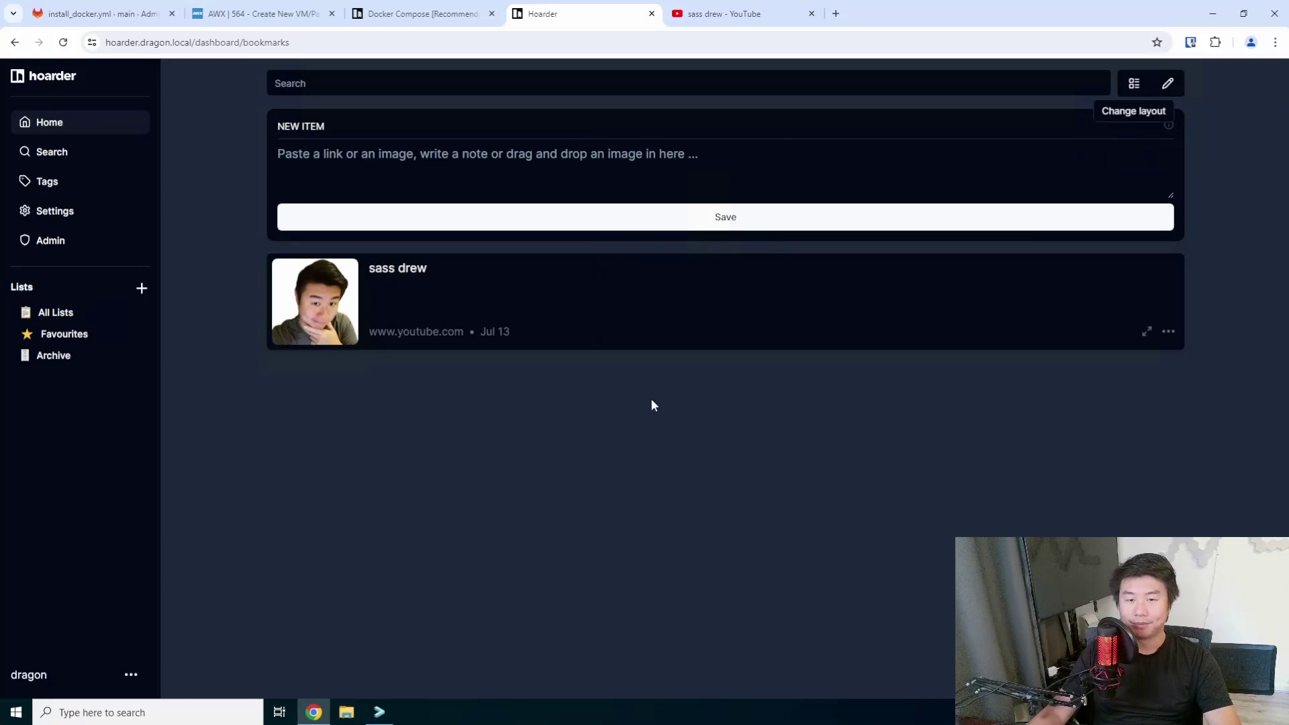
pyautogui.click(629, 146)
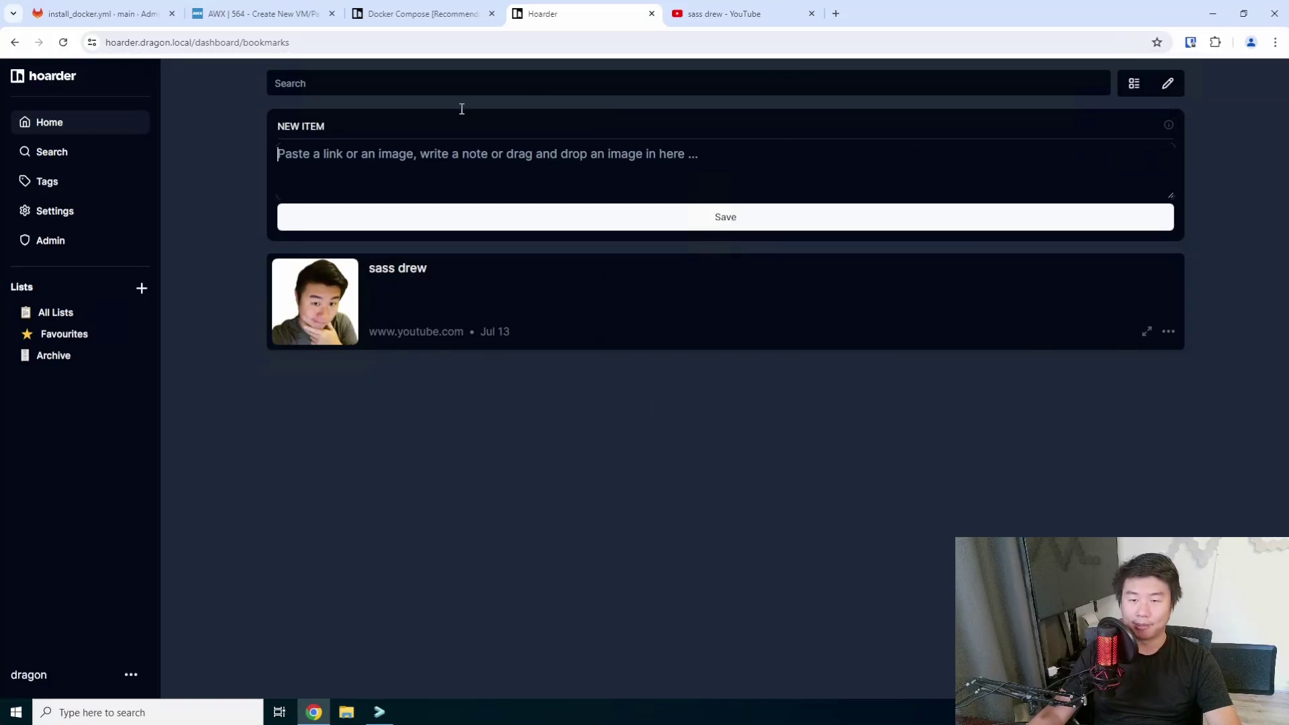